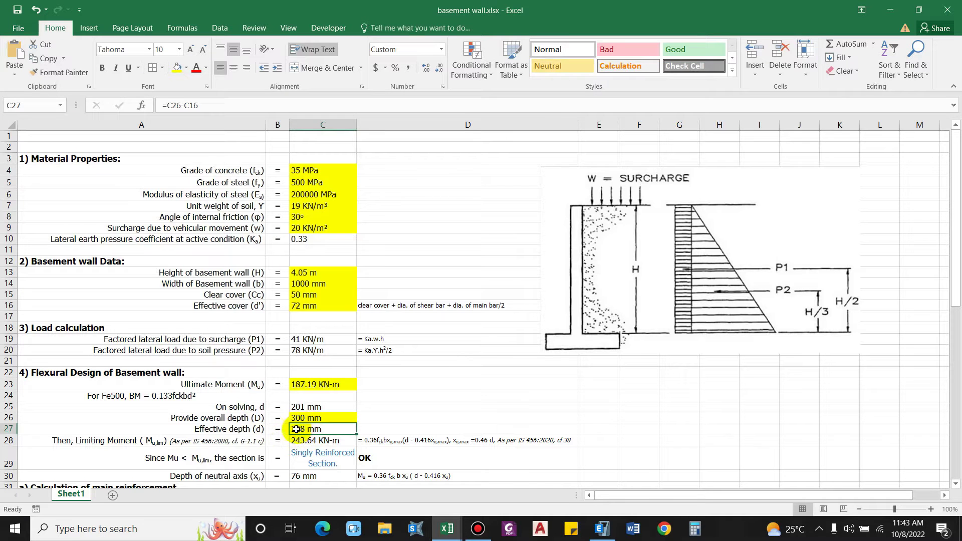
# Step: Check the overall depth and effective depth cells in the basement wall sheet, and switch to the ETABS building model
pyautogui.click(299, 419)
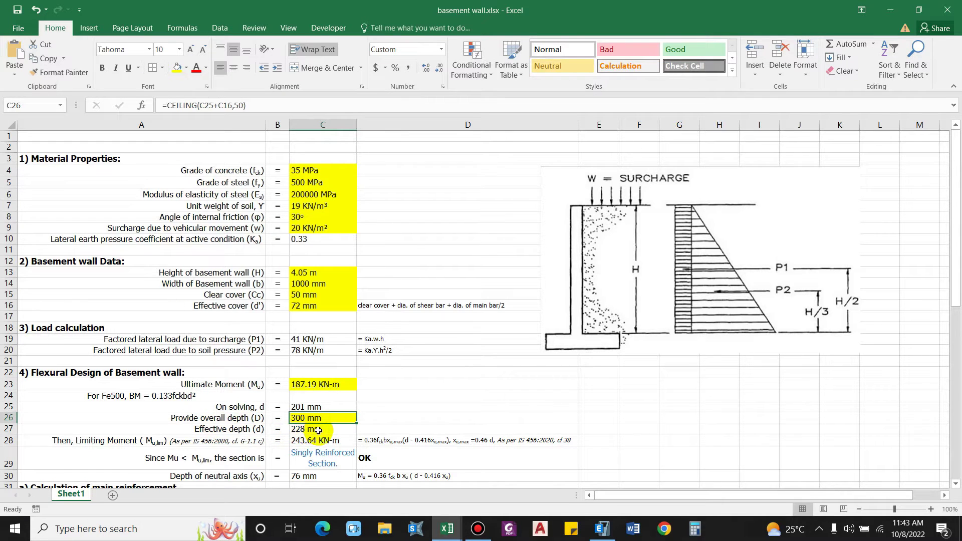
pyautogui.click(318, 429)
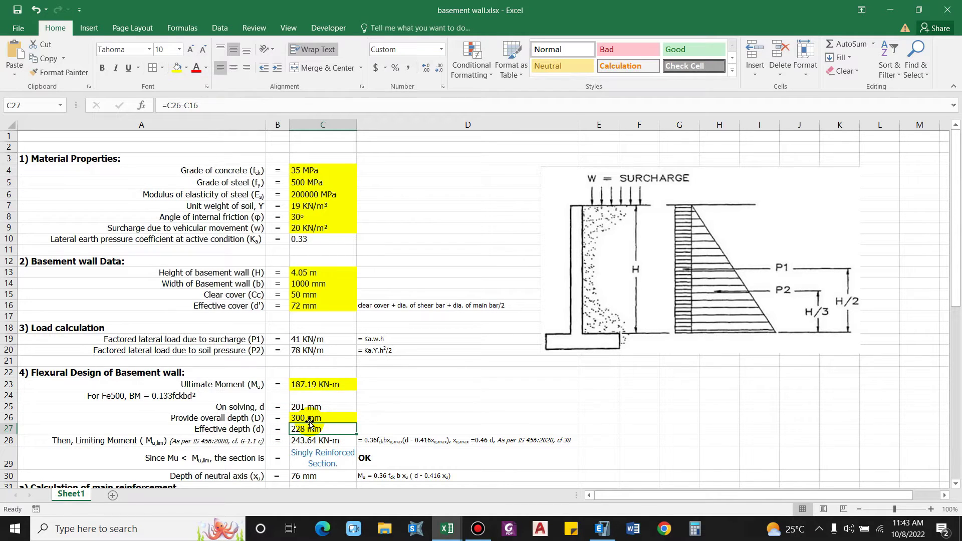
pyautogui.click(602, 529)
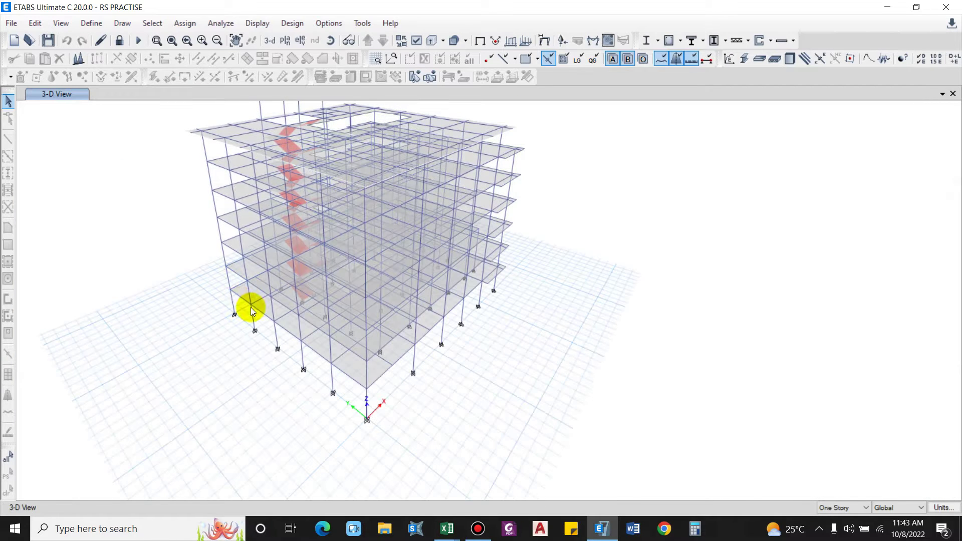
pyautogui.keyDown('shift'); pyautogui.moveTo(457, 279); pyautogui.dragTo(207, 253, button='middle'); pyautogui.keyUp('shift')
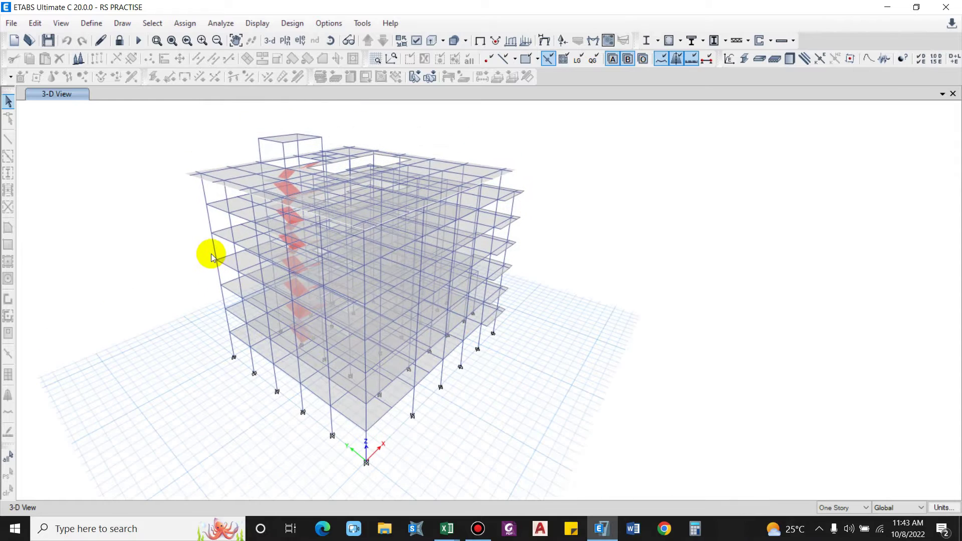
# Step: Add a new wall section property named "Basement wall"
pyautogui.click(92, 23)
pyautogui.moveTo(148, 68)
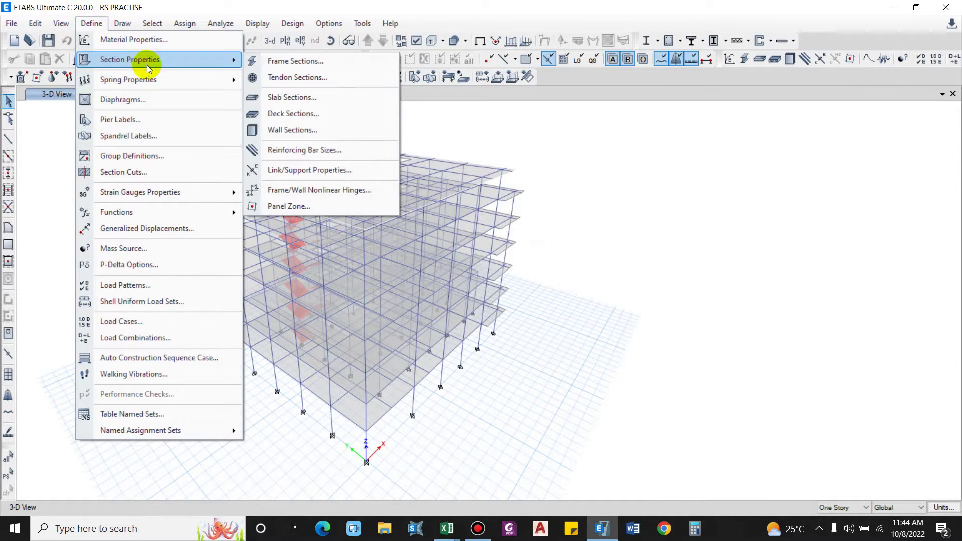
pyautogui.click(290, 129)
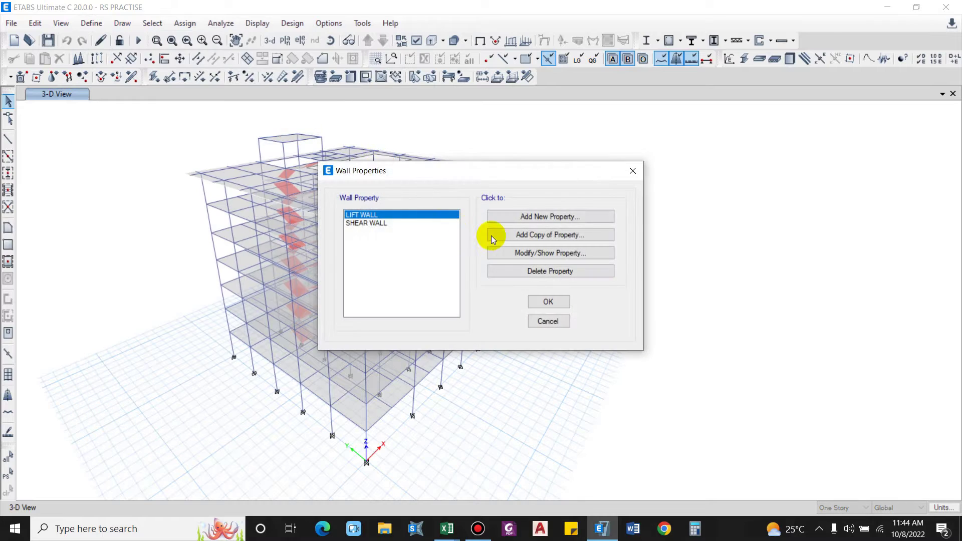
pyautogui.click(558, 220)
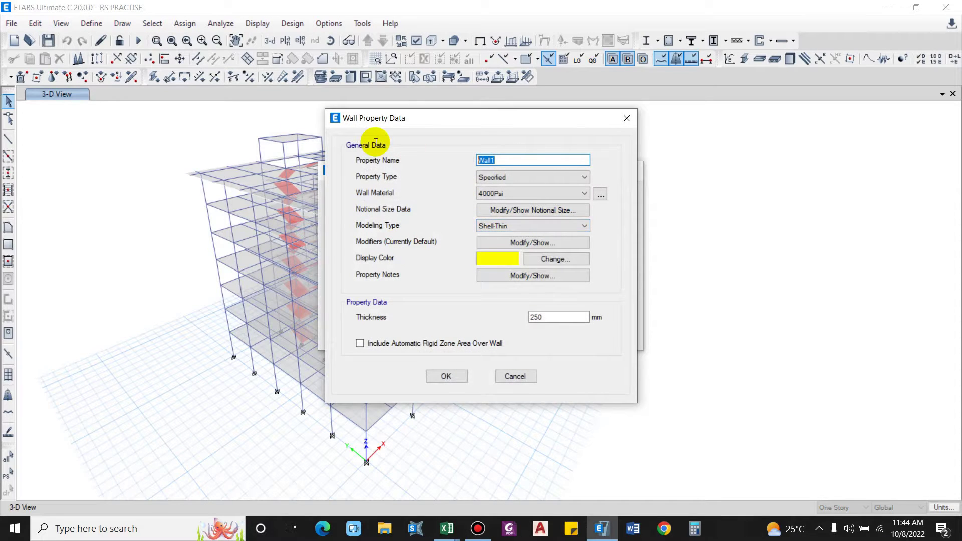
pyautogui.write('Bas')
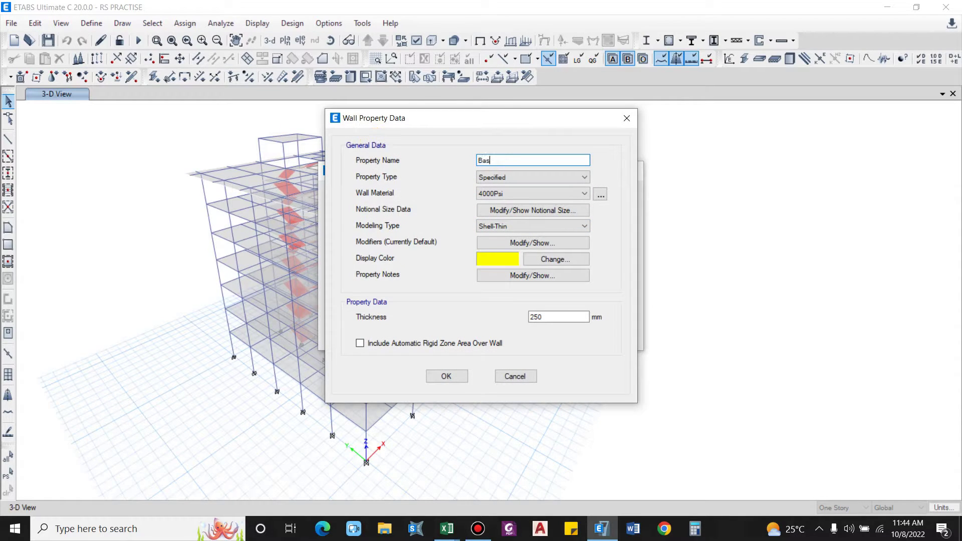
pyautogui.write('ement wall')
# Step: Set the wall material to M35 and keep the modeling type at Shell-Thin
pyautogui.click(497, 194)
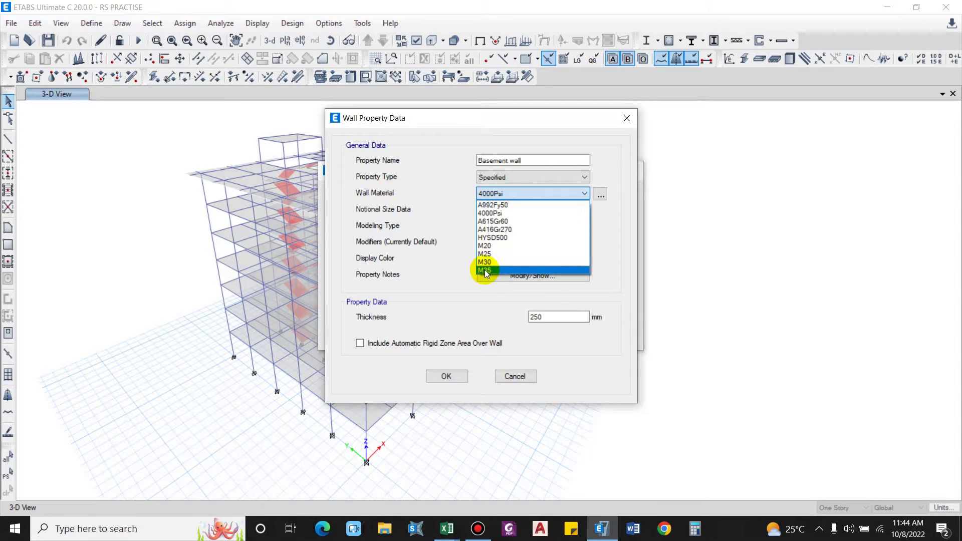
pyautogui.click(488, 270)
pyautogui.click(498, 226)
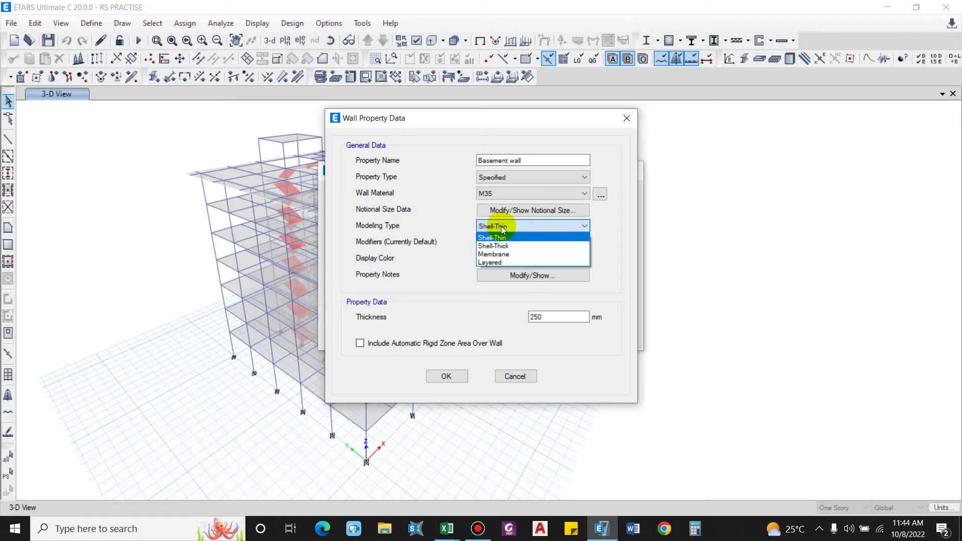
pyautogui.click(507, 239)
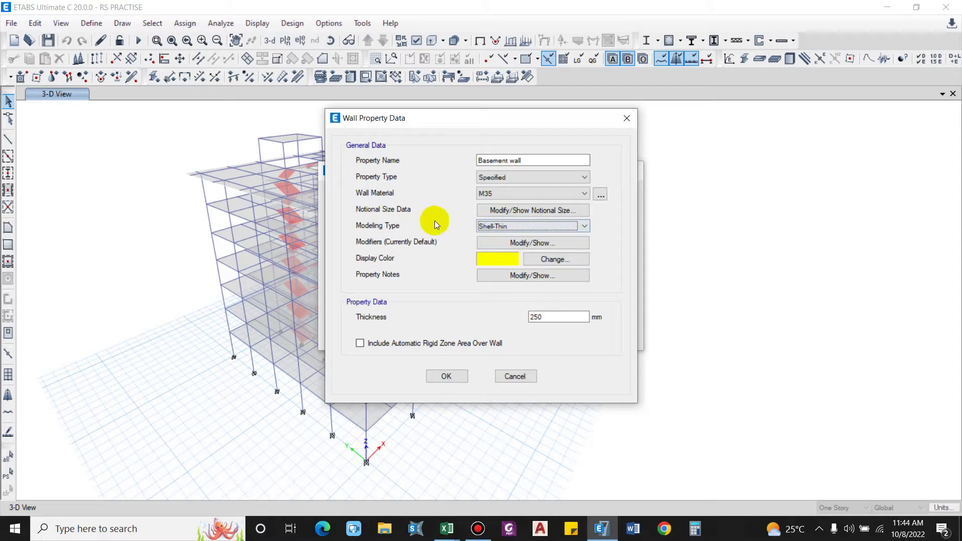
pyautogui.click(480, 227)
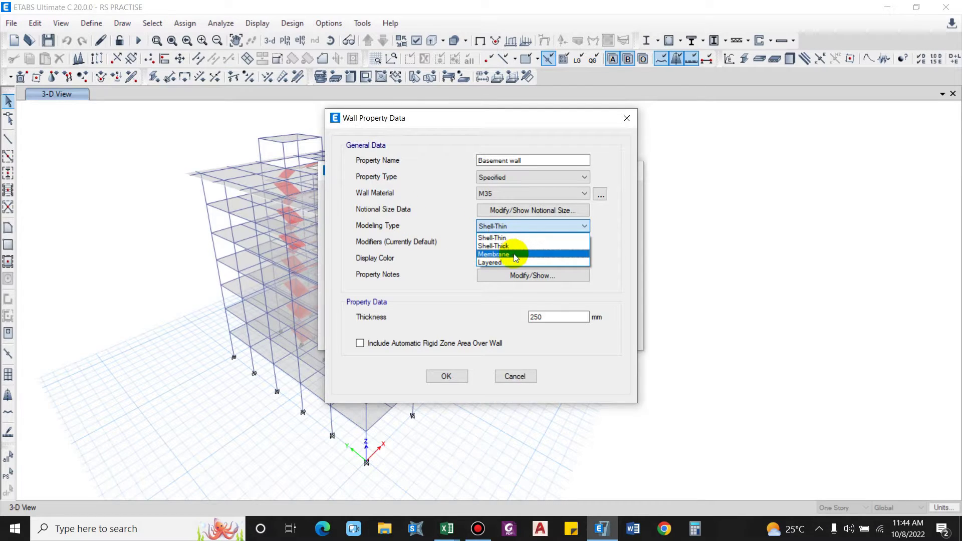
pyautogui.click(550, 224)
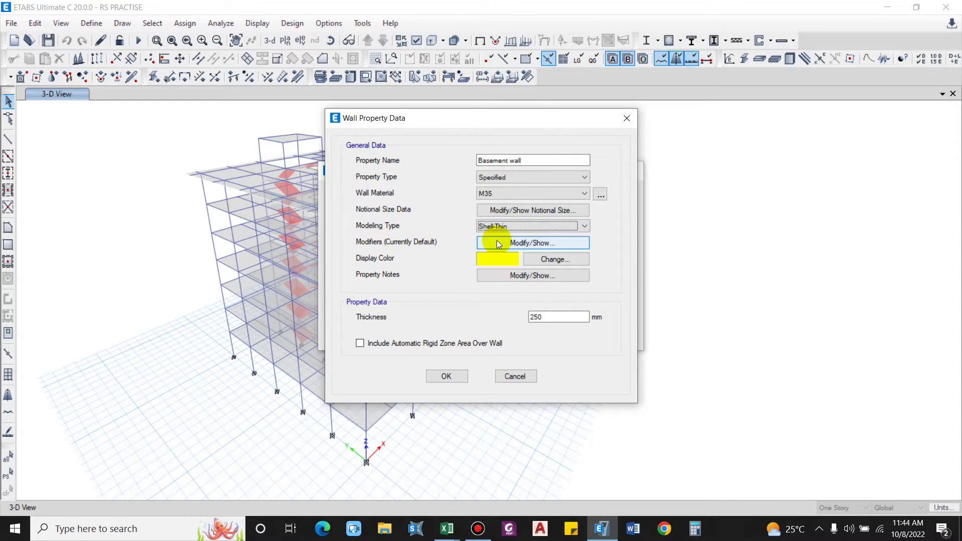
# Step: Set the wall's bending m11, m22 and m12 stiffness modifiers to 0.8
pyautogui.click(556, 242)
pyautogui.click(536, 186)
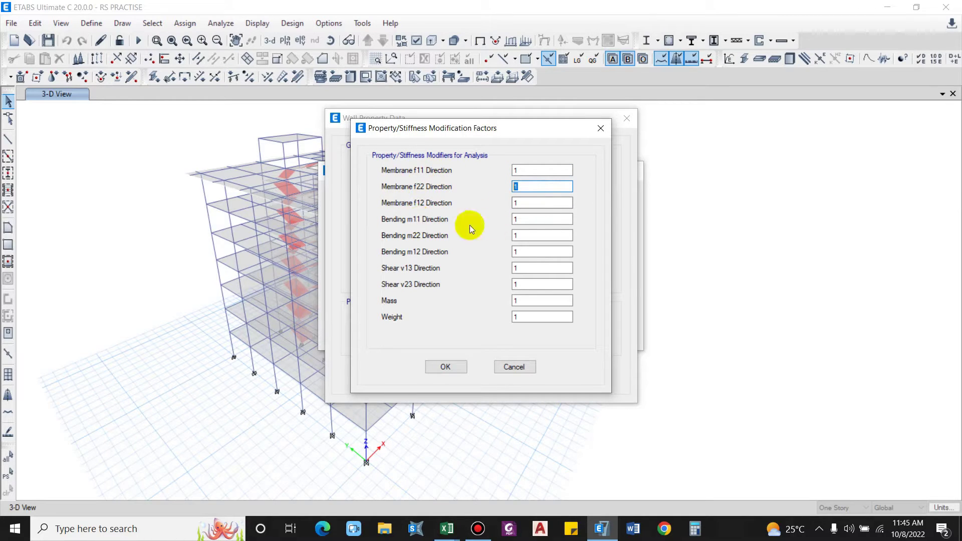
pyautogui.click(534, 222)
pyautogui.doubleClick(534, 221)
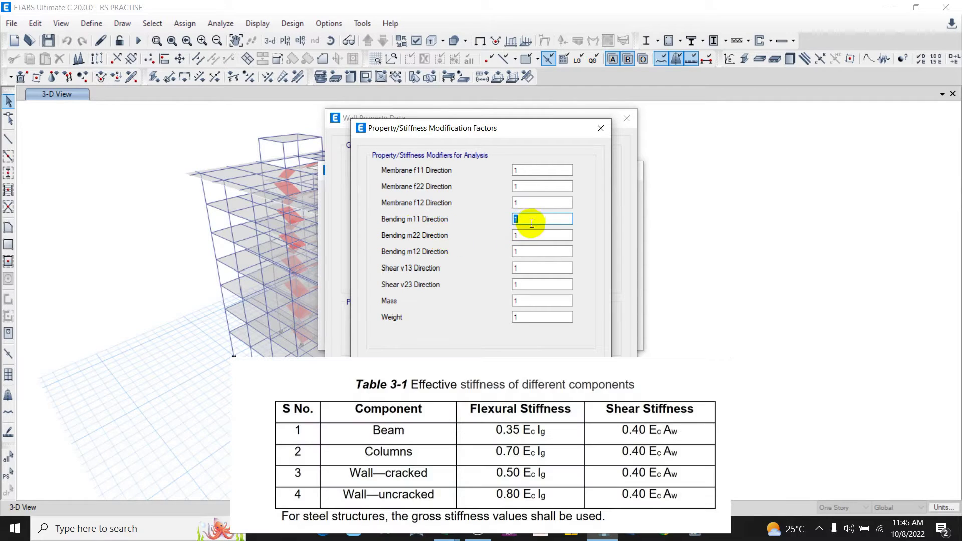
pyautogui.write('0.8')
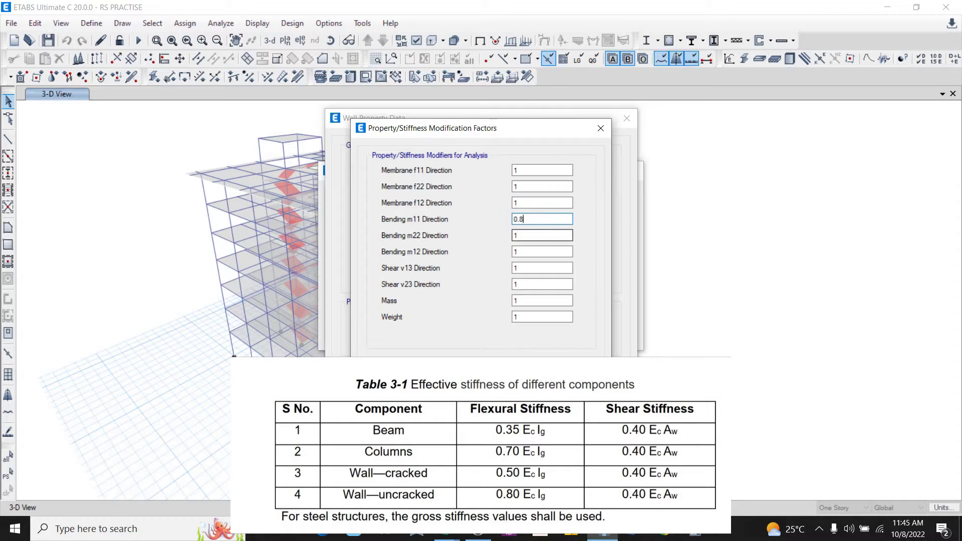
pyautogui.press('Tab')
pyautogui.write('0.8')
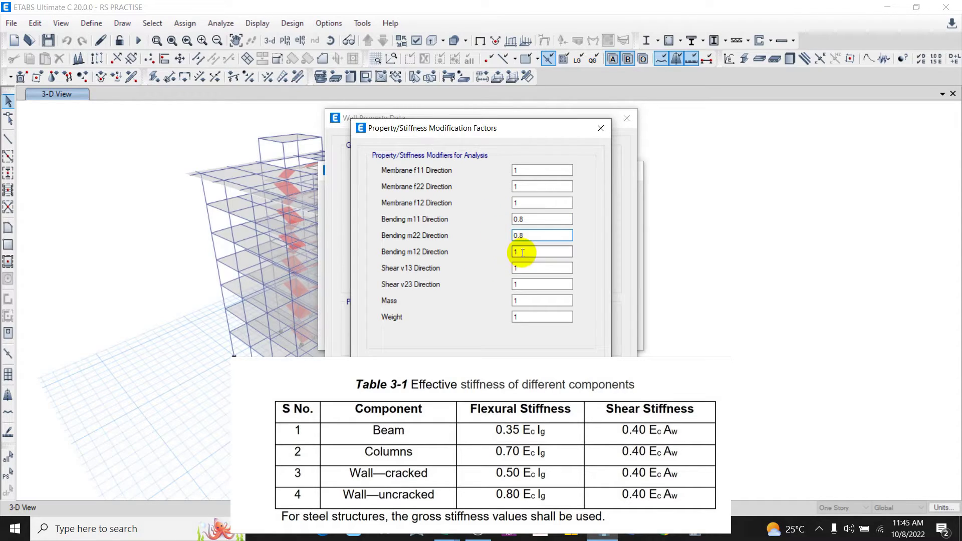
pyautogui.press('Tab')
pyautogui.write('0.8')
pyautogui.press('Tab')
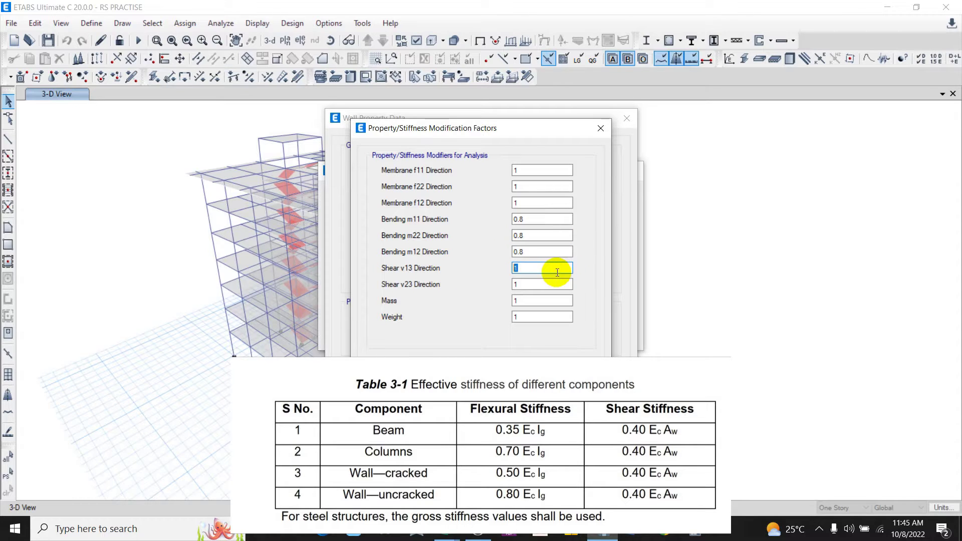
# Step: Set the shear v13 and v23 stiffness modifiers to 0.4 and accept the modification factors
pyautogui.write('0.4')
pyautogui.press('Tab')
pyautogui.write('0.4')
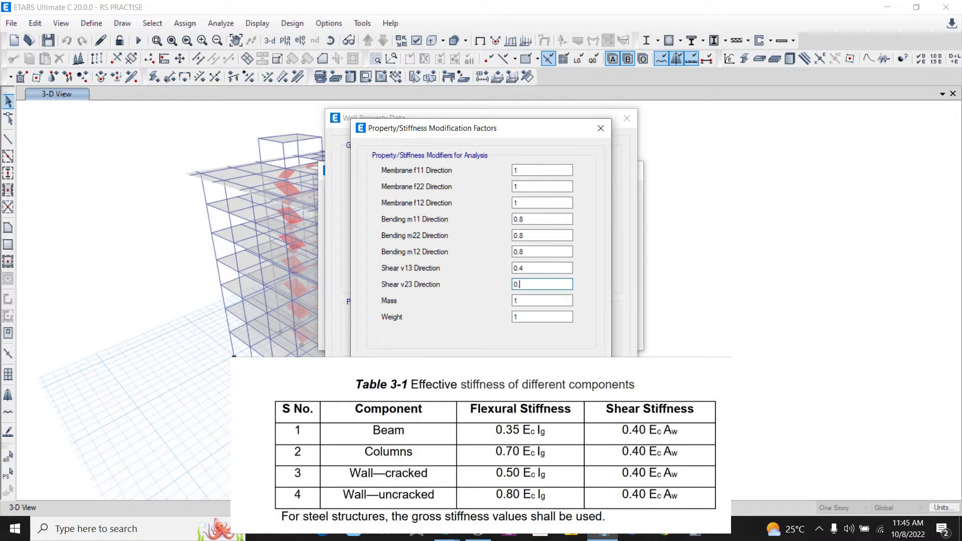
pyautogui.click(452, 358)
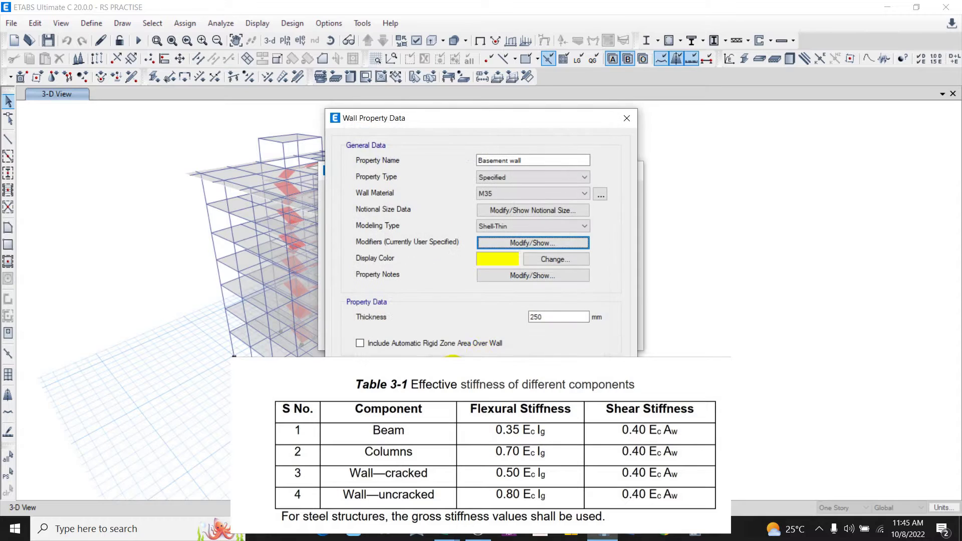
# Step: Set the basement wall thickness to 300 mm and save the wall property
pyautogui.doubleClick(550, 316)
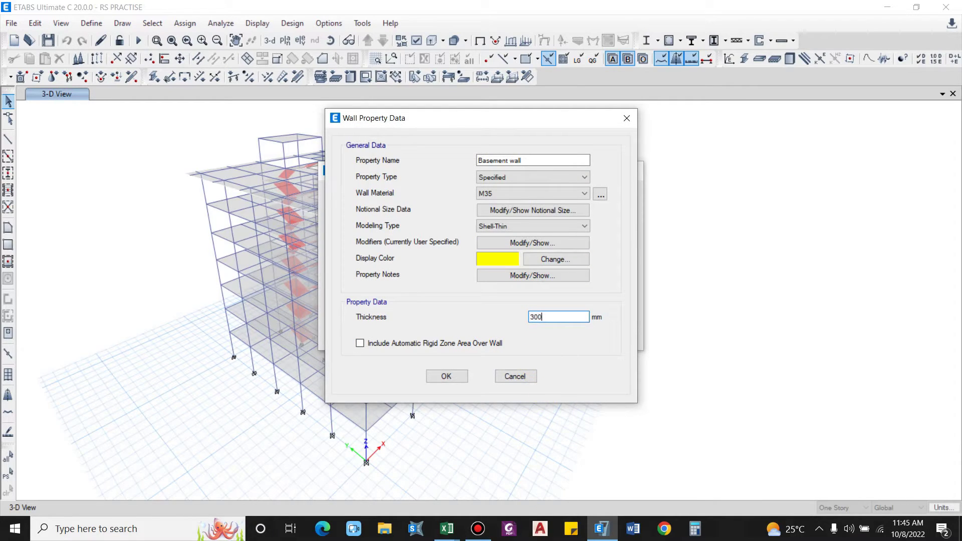
pyautogui.write('300')
pyautogui.click(437, 374)
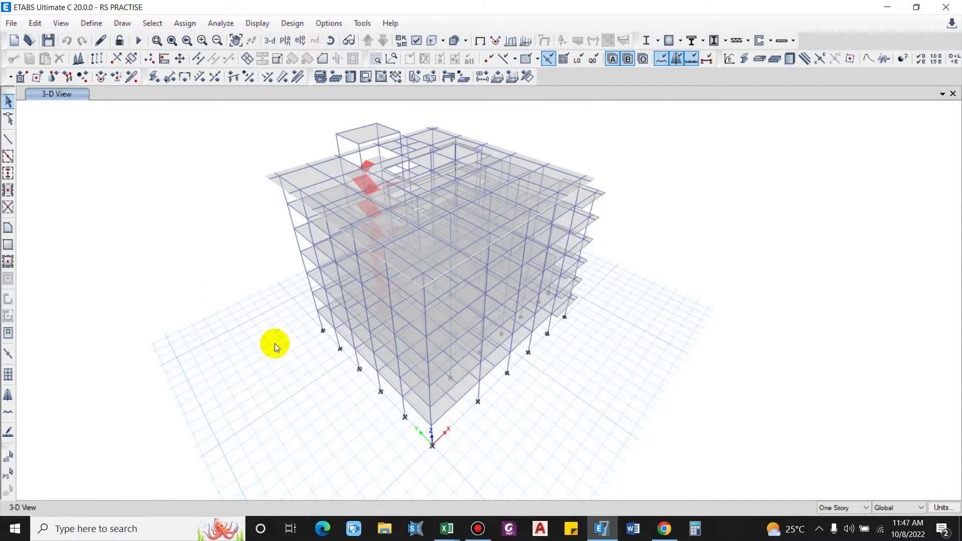
# Step: Start drawing a wall area object in the 3-D view with the Basement wall property assigned
pyautogui.click(9, 228)
pyautogui.click(627, 153)
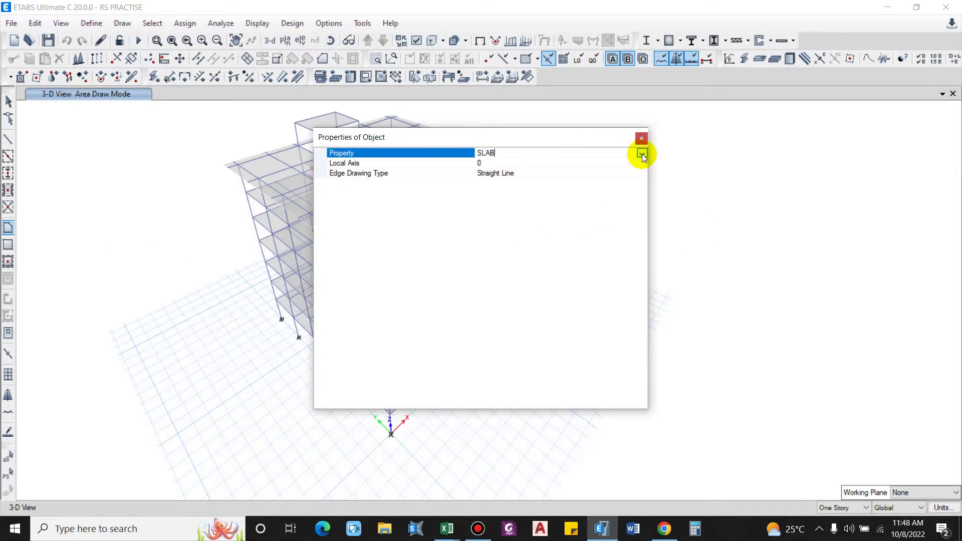
pyautogui.click(641, 154)
pyautogui.scroll(-1, 501, 203)
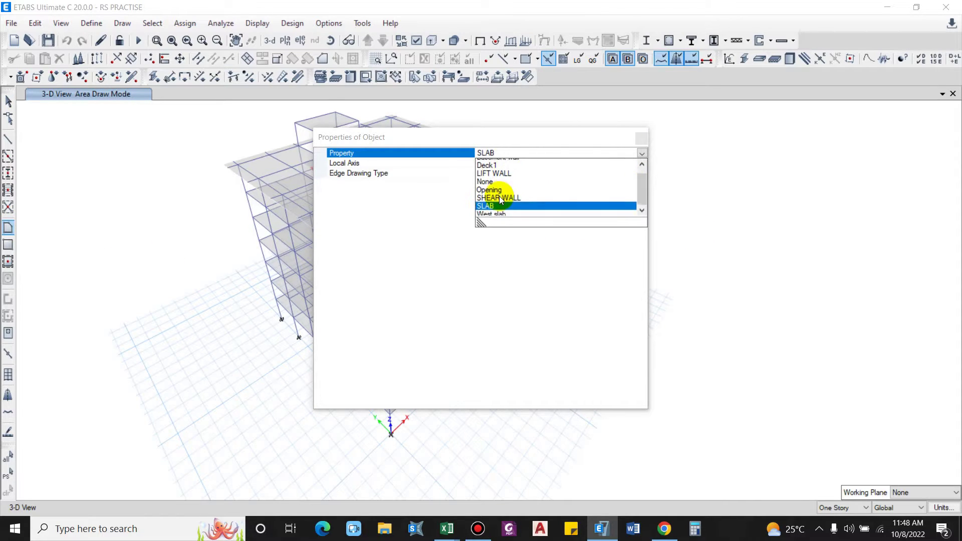
pyautogui.scroll(1, 493, 190)
pyautogui.click(496, 162)
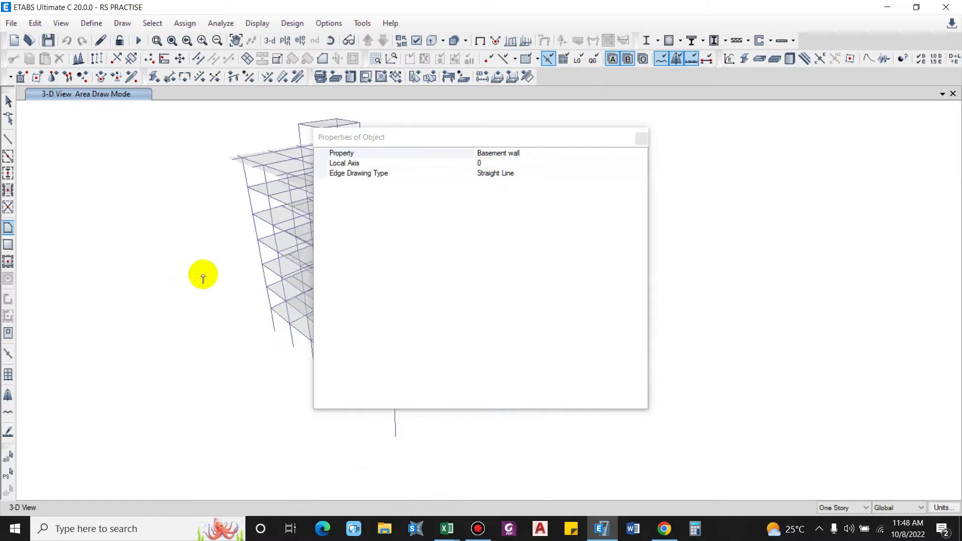
pyautogui.moveTo(398, 146); pyautogui.dragTo(640, 133)
# Step: Draw a basement wall panel between the last two columns at the far end of the Y-axis face, from the supports to the lowest slab
pyautogui.scroll(5, 243, 334)
pyautogui.scroll(3, 261, 320)
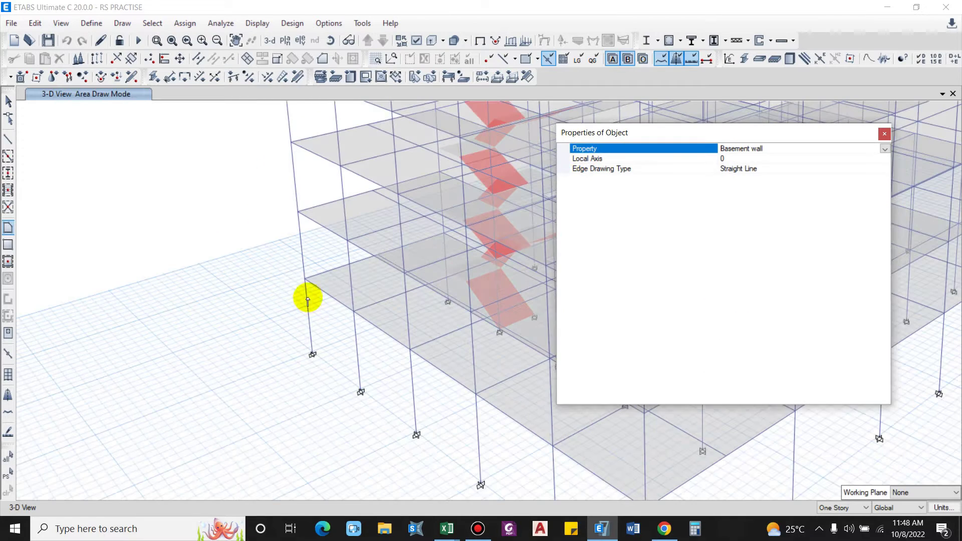
pyautogui.scroll(-4, 169, 260)
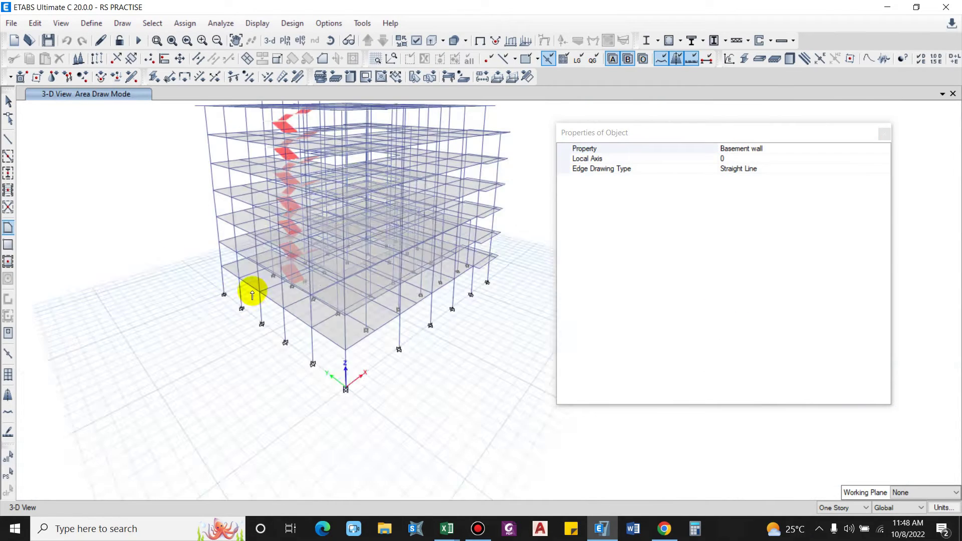
pyautogui.scroll(4, 217, 273)
pyautogui.click(214, 256)
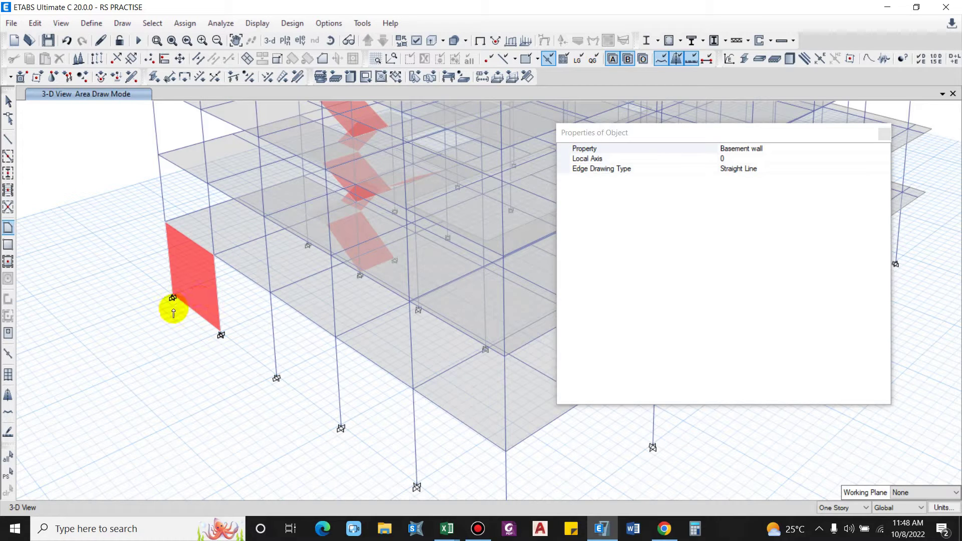
pyautogui.moveTo(179, 318); pyautogui.dragTo(172, 299, button='middle')
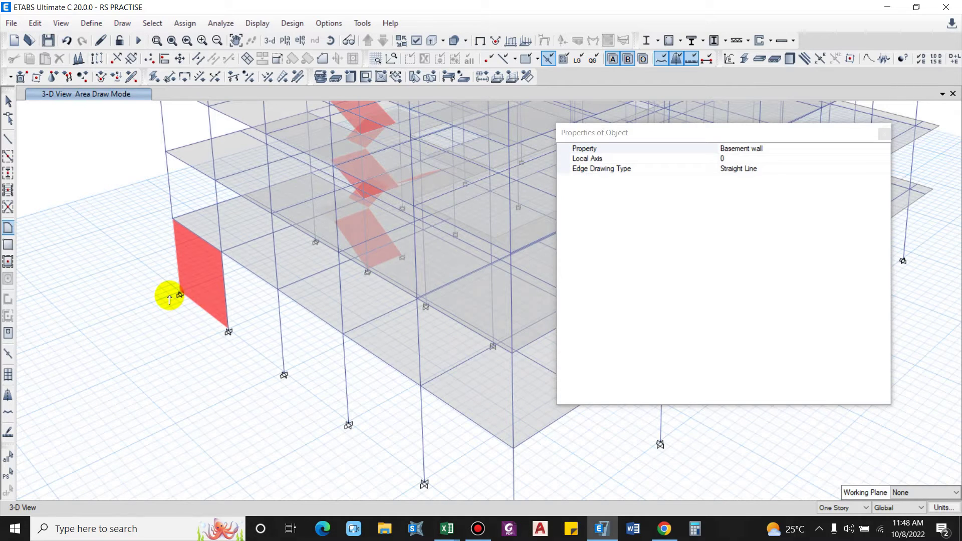
pyautogui.scroll(-3, 160, 295)
pyautogui.scroll(3, 155, 292)
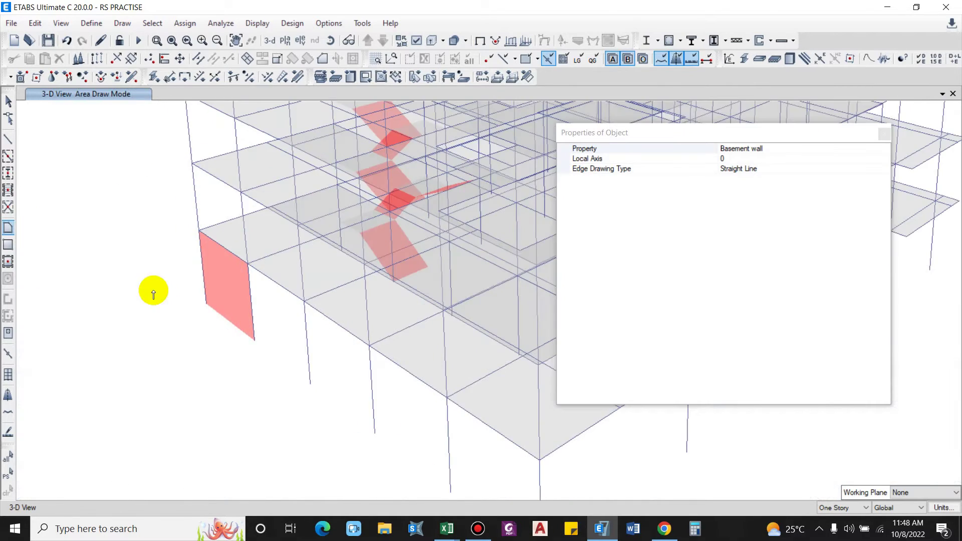
pyautogui.scroll(-3, 251, 348)
pyautogui.scroll(1, 207, 330)
pyautogui.scroll(-1, 208, 326)
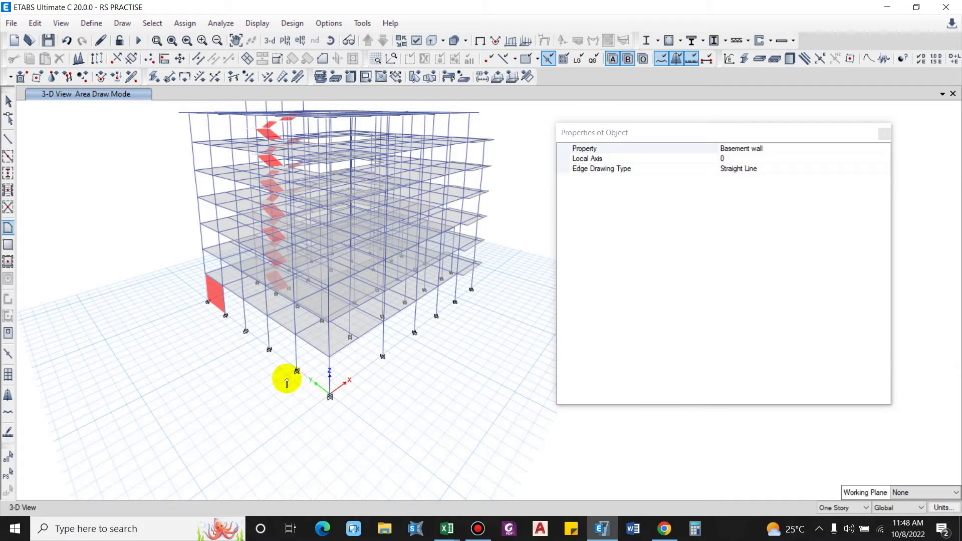
pyautogui.press('Escape')
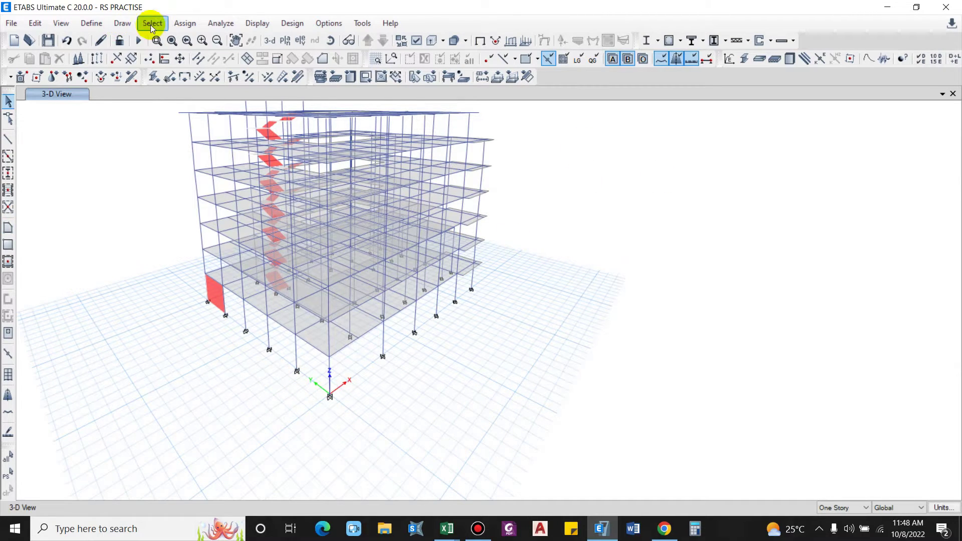
# Step: Turn on the display of local axes for the shell objects in the 3-D view
pyautogui.click(60, 24)
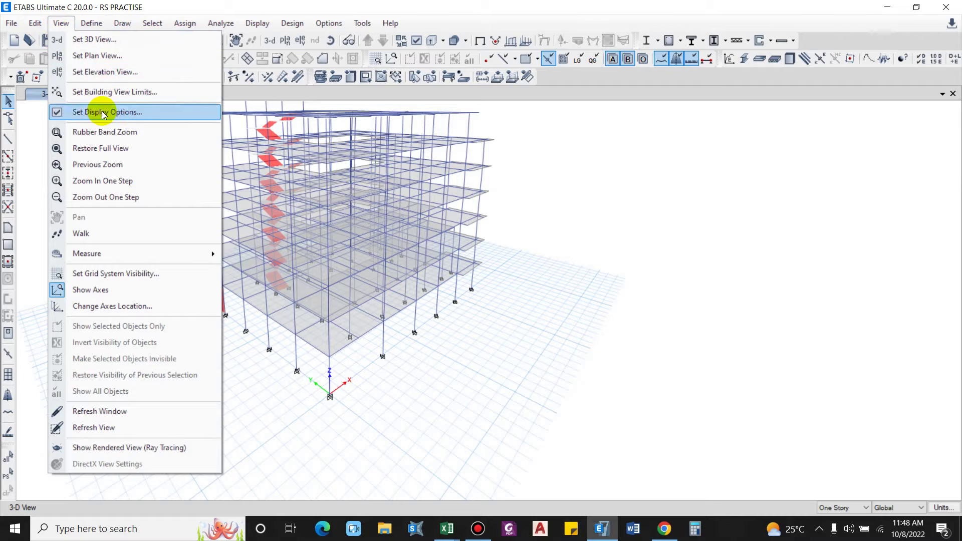
pyautogui.click(104, 111)
pyautogui.click(431, 68)
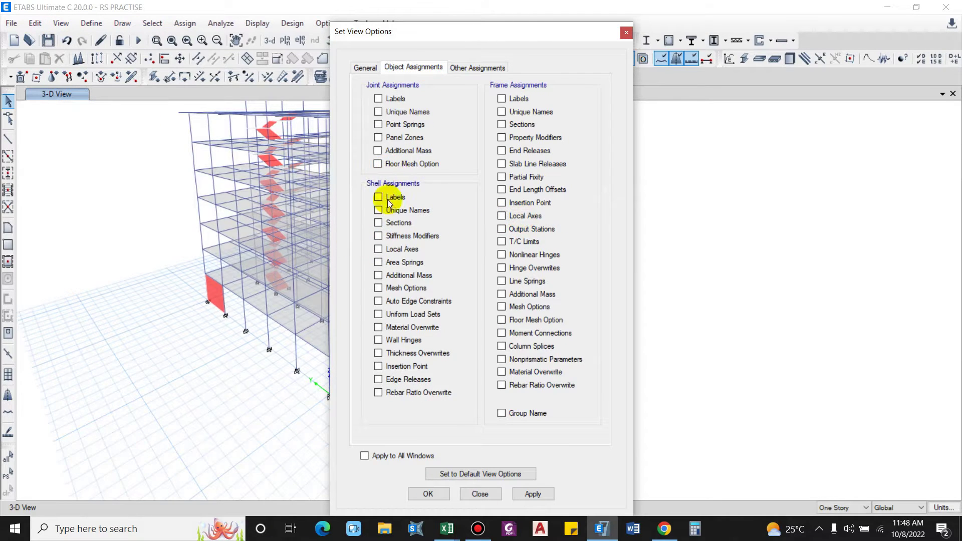
pyautogui.click(378, 249)
pyautogui.click(428, 494)
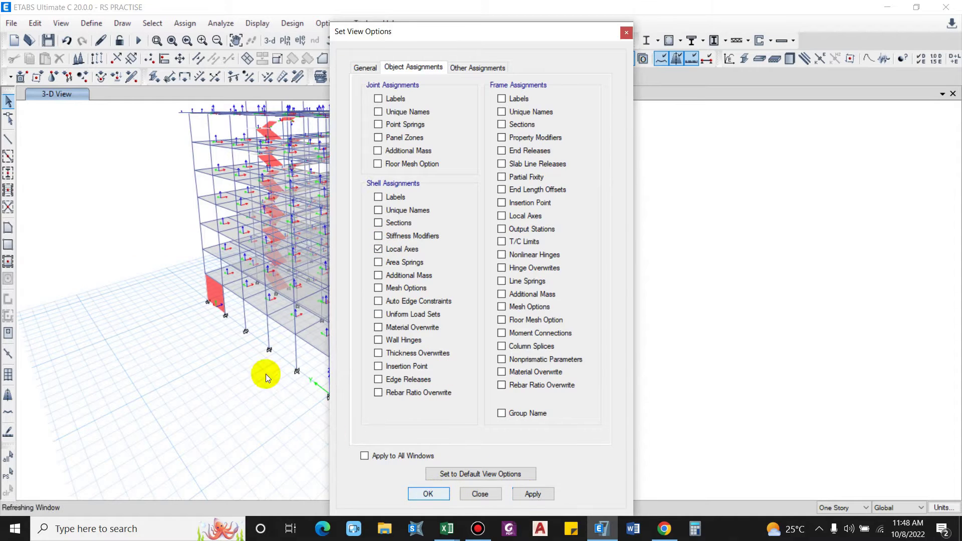
# Step: Examine the local axes of the basement wall panel from close up, checking which way its local 3 axis points
pyautogui.scroll(3, 202, 294)
pyautogui.scroll(3, 201, 293)
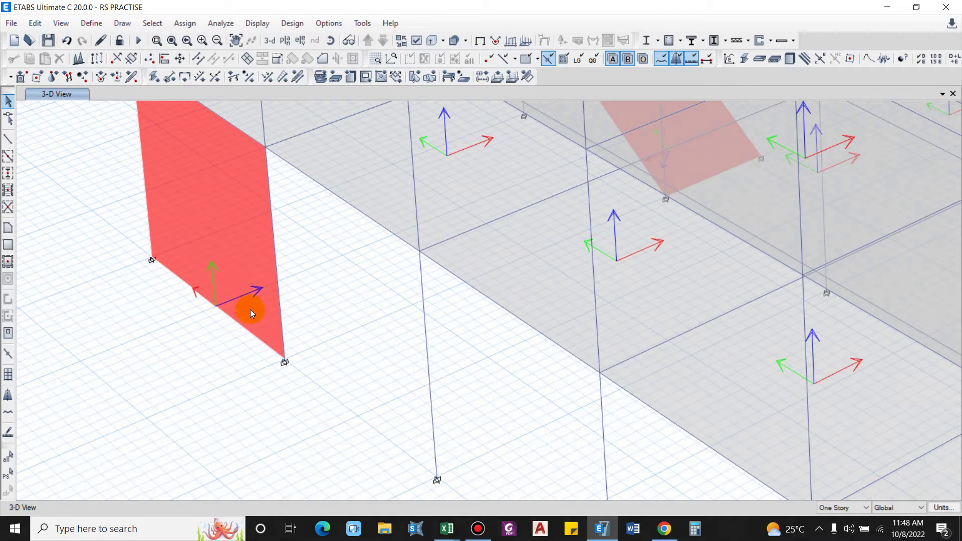
pyautogui.scroll(-3, 250, 309)
pyautogui.scroll(3, 243, 307)
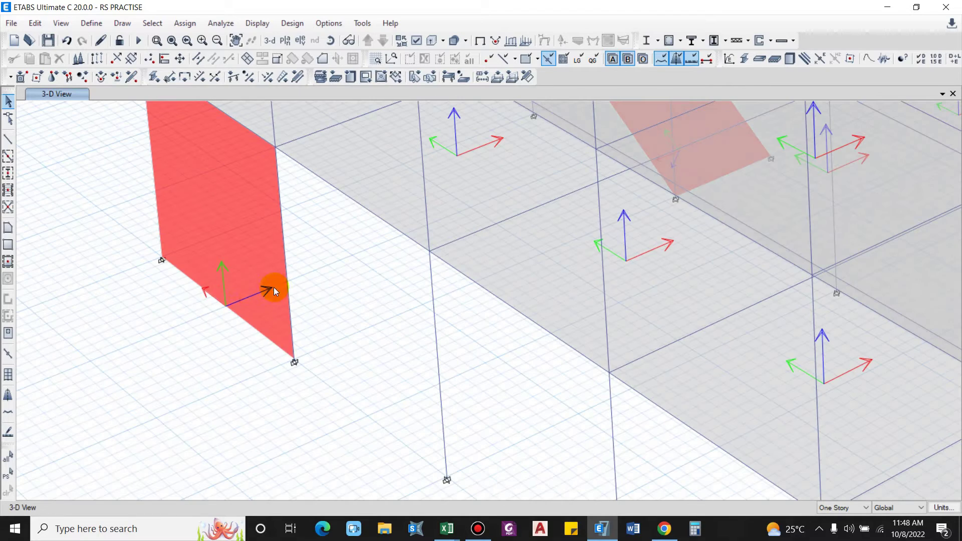
pyautogui.scroll(-3, 251, 295)
pyautogui.scroll(3, 236, 300)
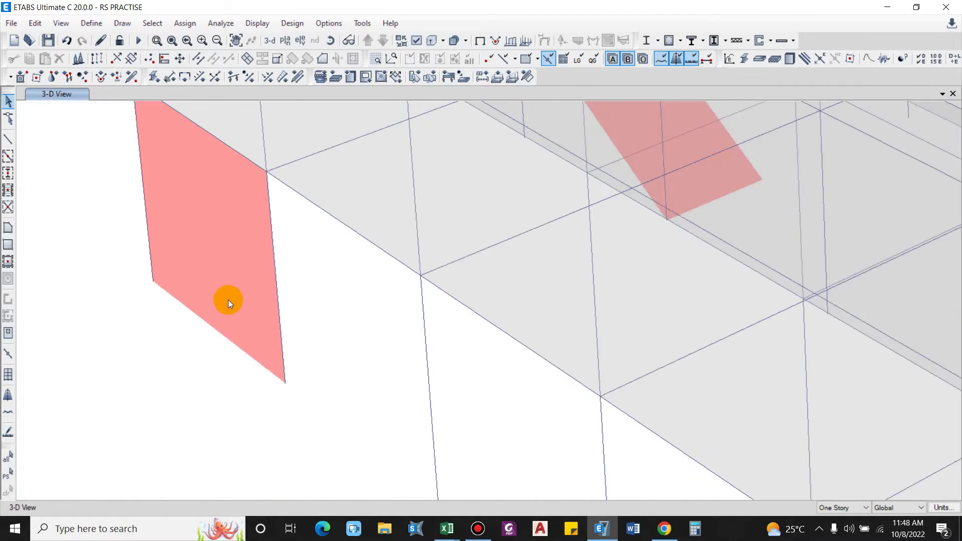
pyautogui.scroll(-3, 227, 307)
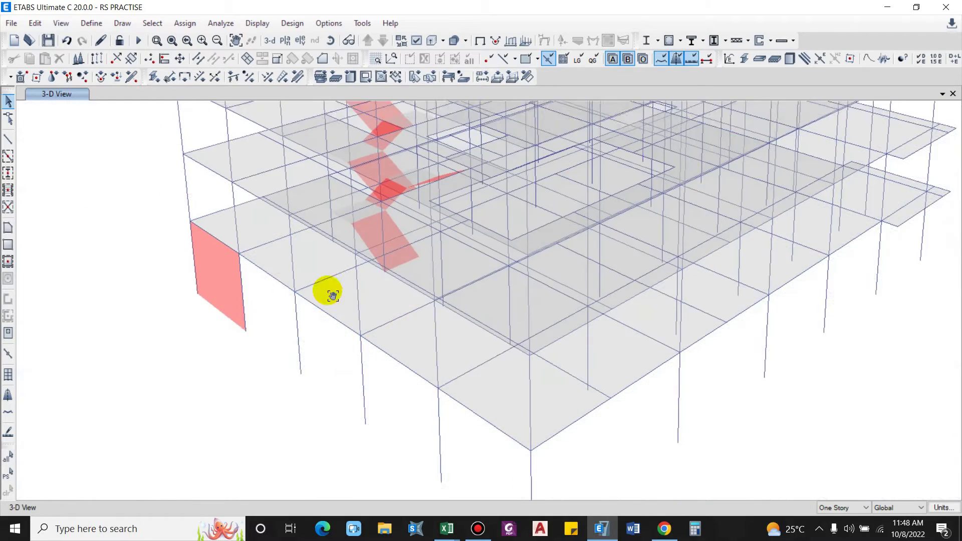
pyautogui.scroll(2, 326, 290)
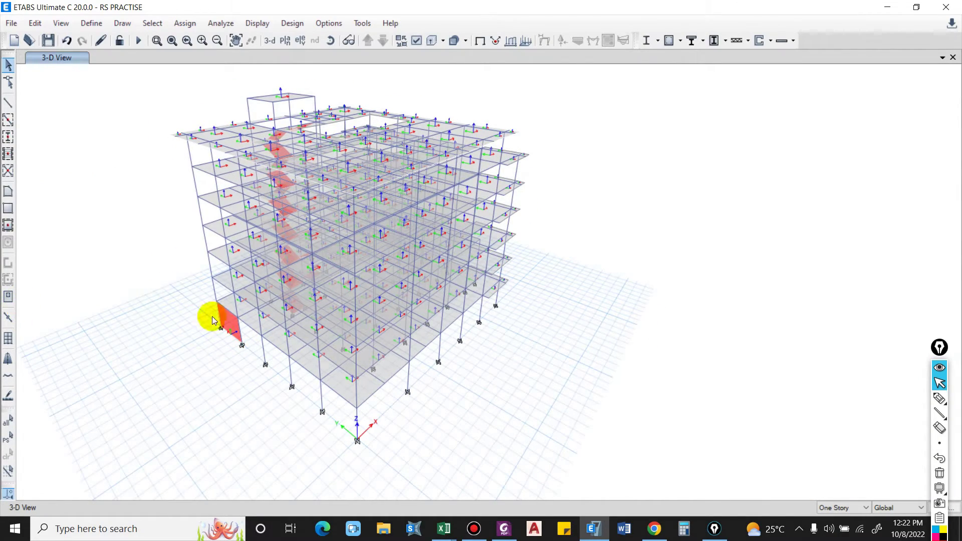
# Step: Delete the single basement wall panel at the far end of the Y-axis face
pyautogui.scroll(5, 226, 356)
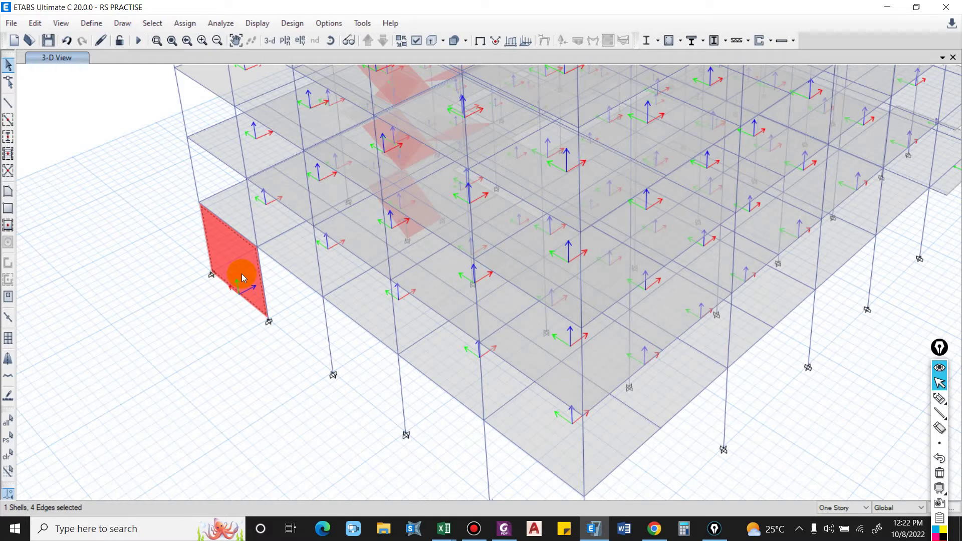
pyautogui.click(35, 23)
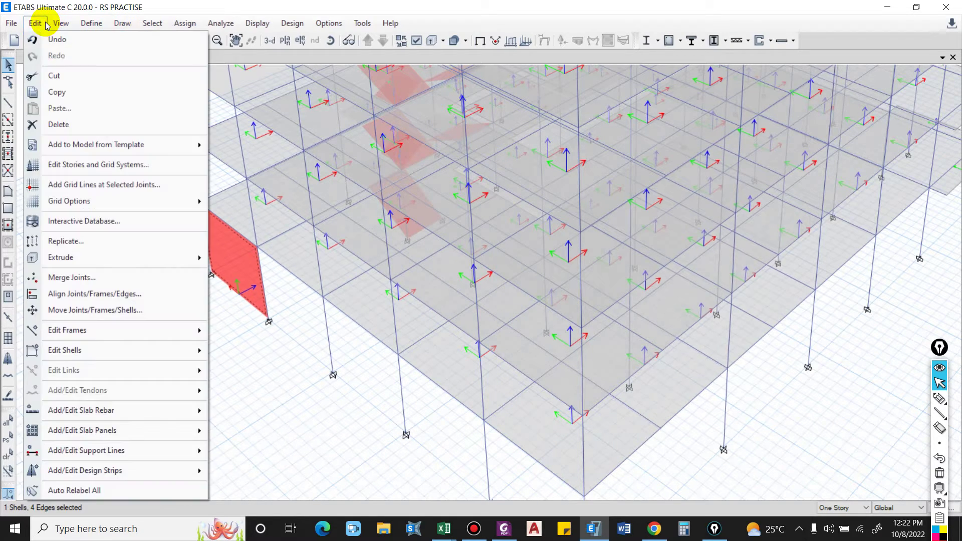
pyautogui.click(57, 122)
# Step: Open the 1F plan view and start drawing Pier walls by grids with the Basement wall property and Auto Pier/Spandrel IDs set to Yes
pyautogui.click(284, 41)
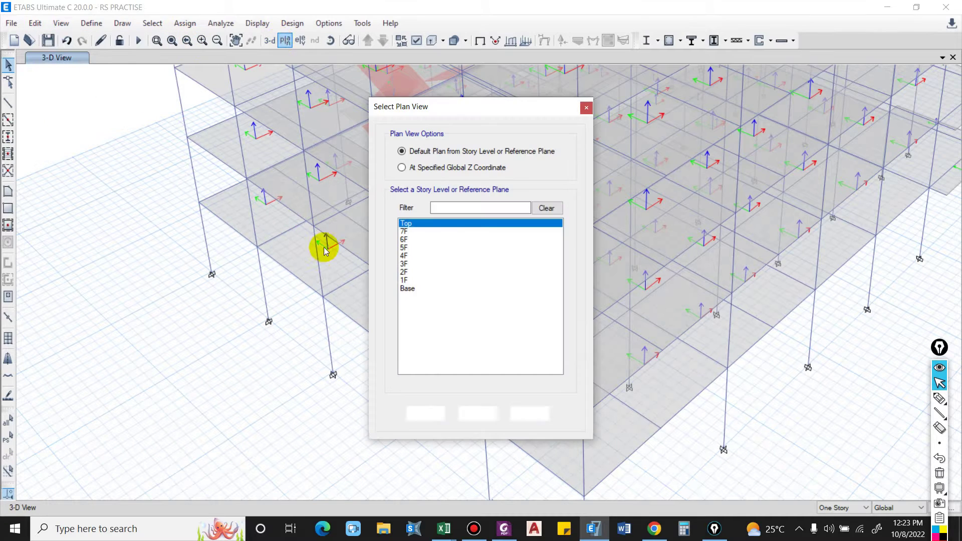
pyautogui.click(441, 279)
pyautogui.click(425, 414)
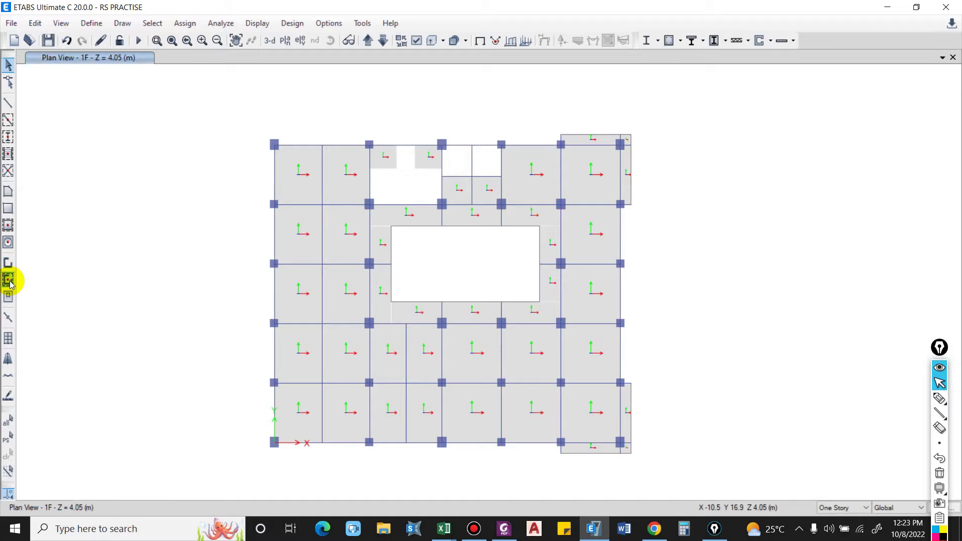
pyautogui.click(8, 279)
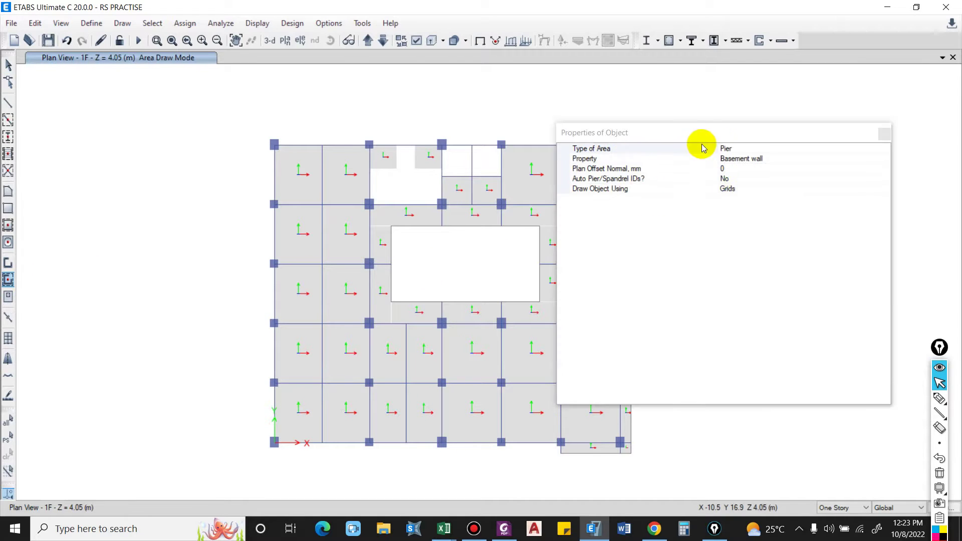
pyautogui.moveTo(704, 131); pyautogui.dragTo(811, 116)
pyautogui.click(870, 142)
pyautogui.moveTo(888, 115); pyautogui.dragTo(818, 104)
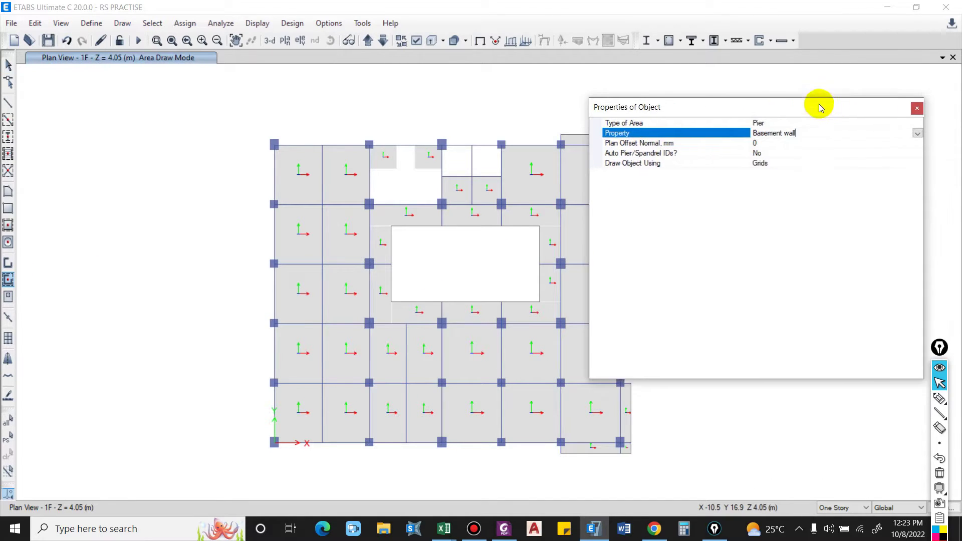
pyautogui.click(626, 152)
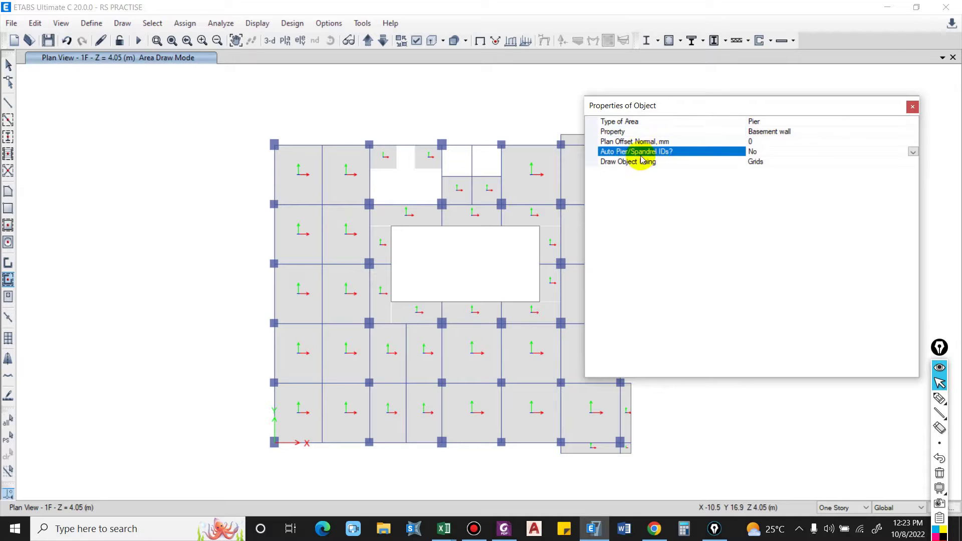
pyautogui.click(911, 153)
pyautogui.click(801, 171)
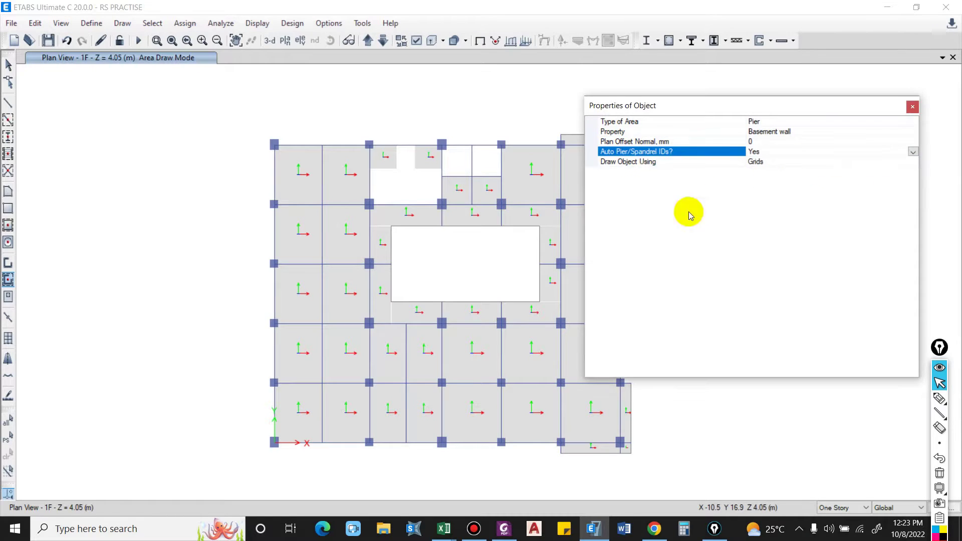
# Step: Draw basement walls along the outer grid lines around the whole building perimeter in the 1F plan
pyautogui.moveTo(316, 288); pyautogui.dragTo(196, 278, button='middle')
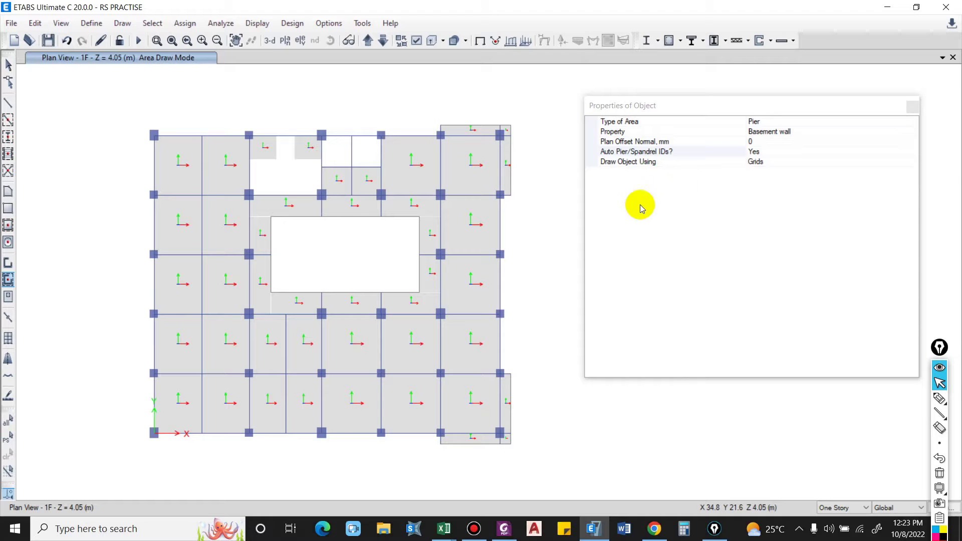
pyautogui.moveTo(485, 239); pyautogui.dragTo(369, 240, button='middle')
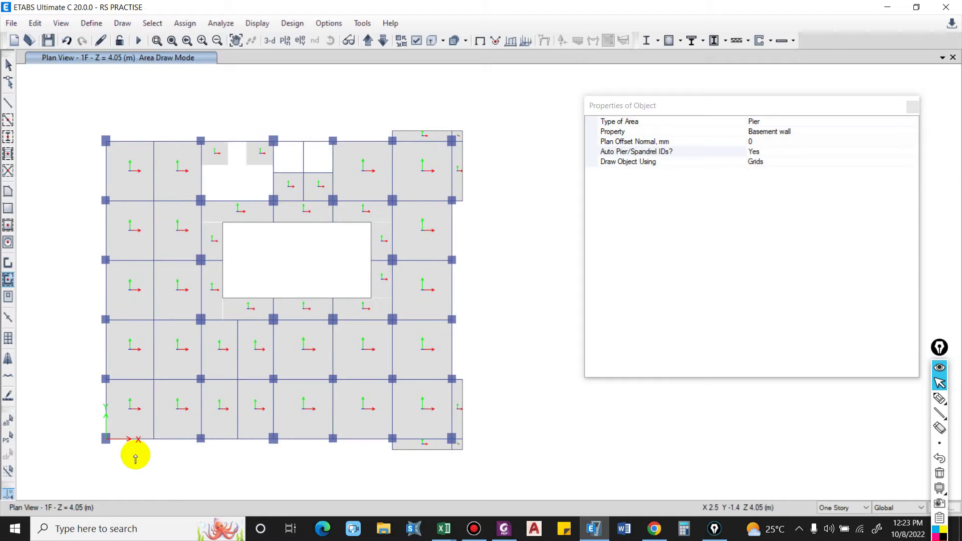
pyautogui.moveTo(138, 439)
pyautogui.mouseDown()
pyautogui.moveTo(247, 445)
pyautogui.moveTo(445, 412)
pyautogui.moveTo(452, 226)
pyautogui.moveTo(242, 140)
pyautogui.moveTo(103, 236)
pyautogui.moveTo(106, 425)
pyautogui.mouseUp()
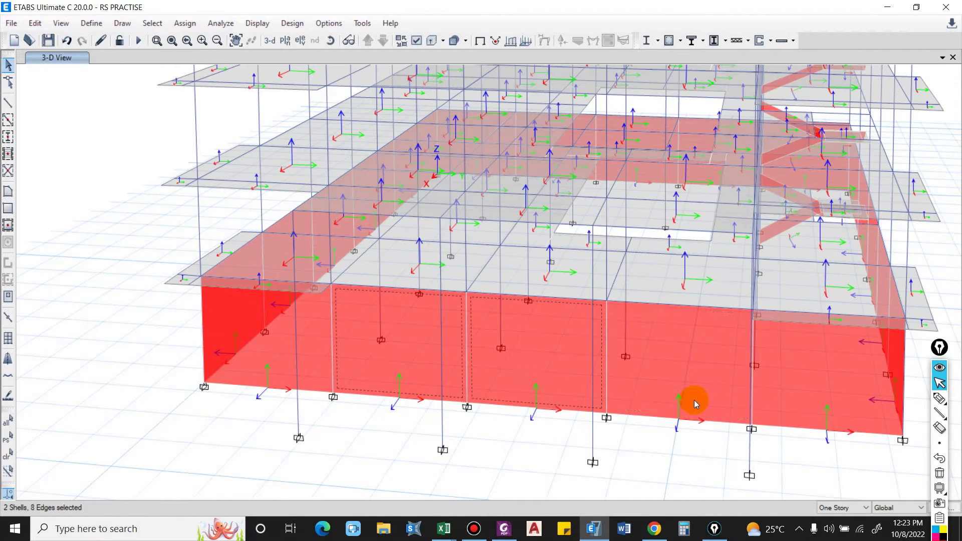
# Step: Delete the three middle basement wall panels on the face opposite the Y-axis face
pyautogui.click(34, 23)
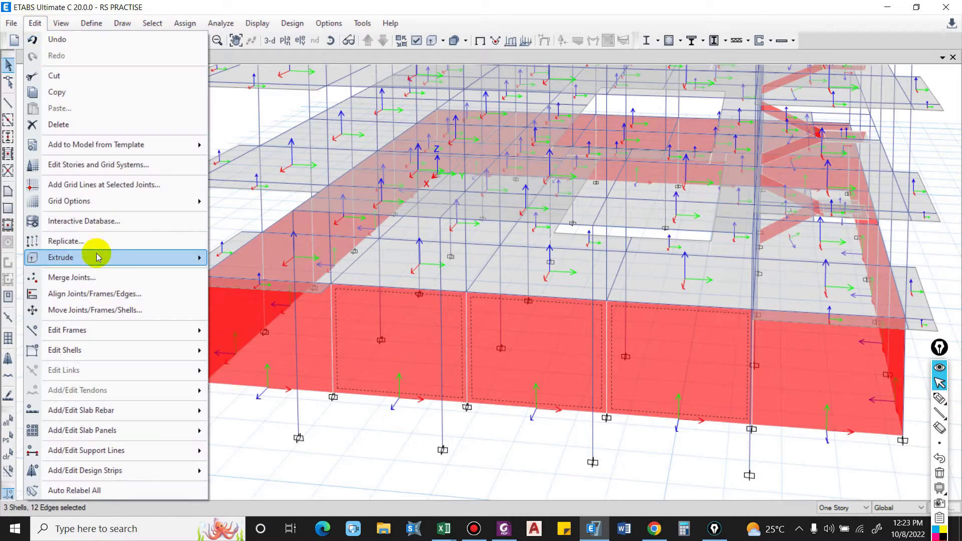
pyautogui.click(63, 125)
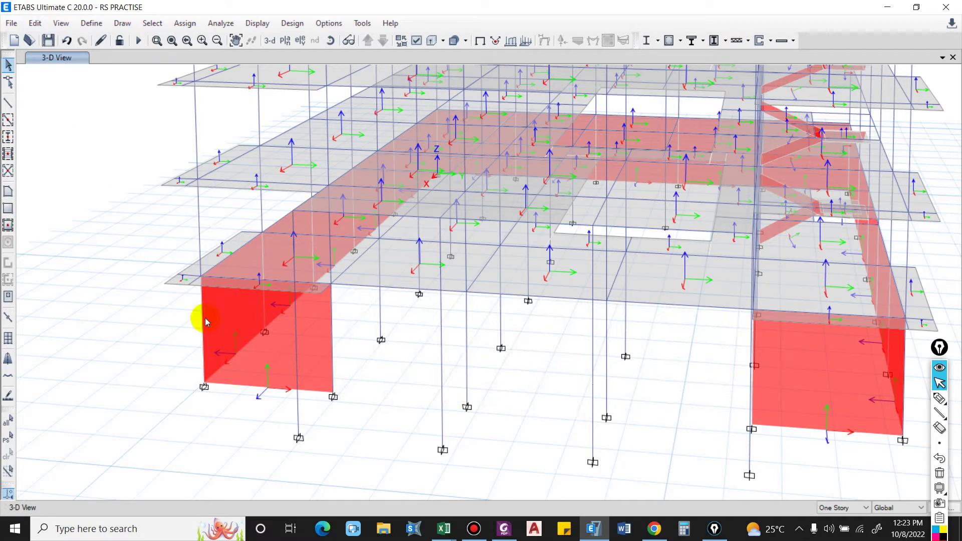
# Step: Select the five basement wall panels along the X-axis face and reverse their wall local 3 axis
pyautogui.keyDown('shift'); pyautogui.moveTo(157, 329); pyautogui.dragTo(303, 279, button='middle'); pyautogui.keyUp('shift')
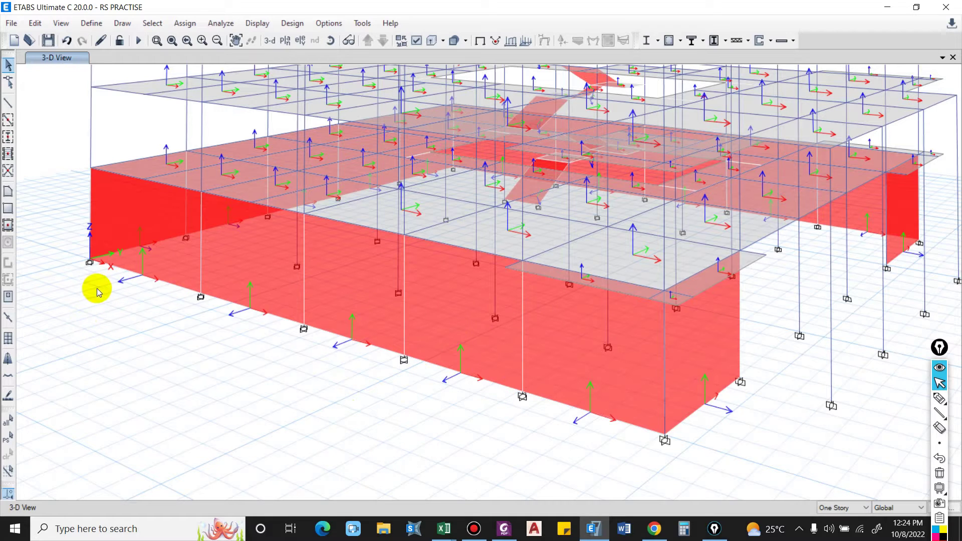
pyautogui.moveTo(183, 289); pyautogui.dragTo(168, 274, button='middle')
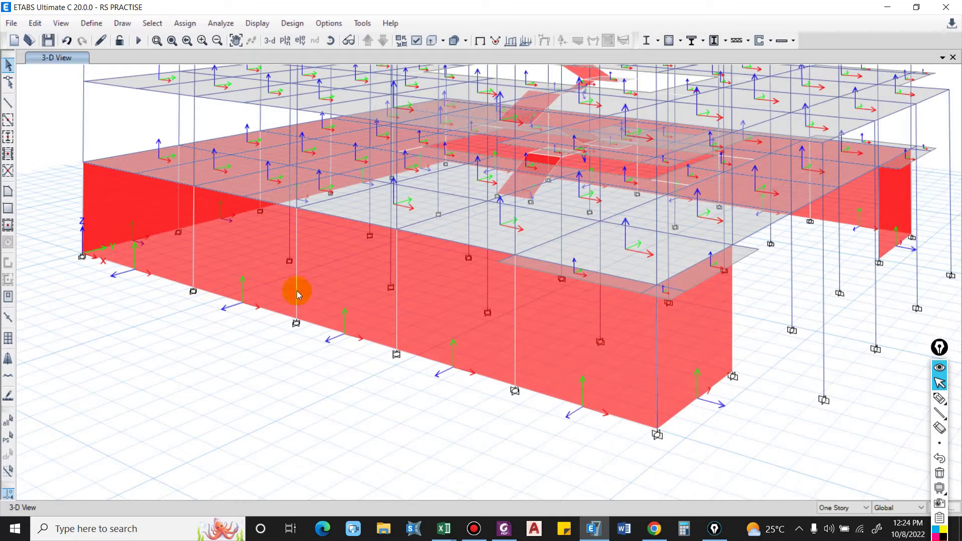
pyautogui.moveTo(476, 369); pyautogui.dragTo(456, 365, button='middle')
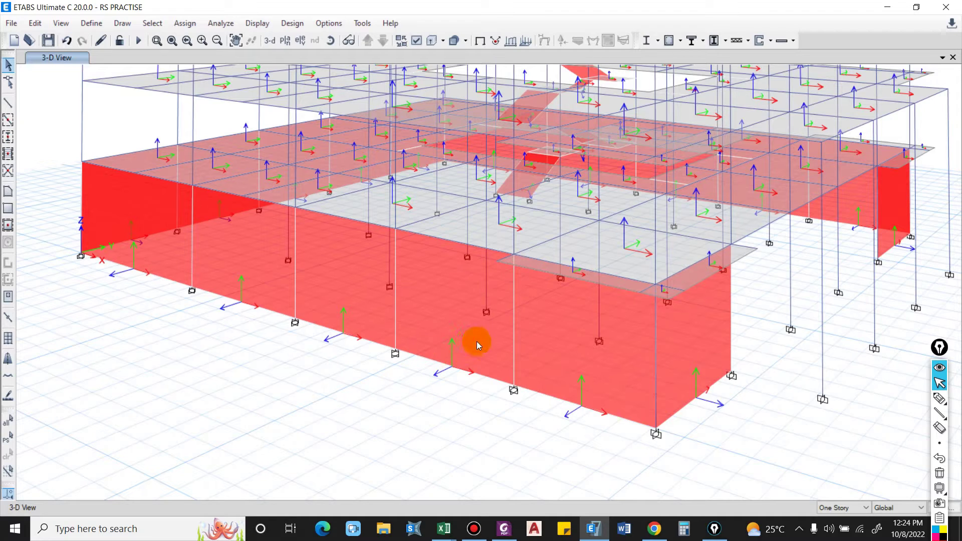
pyautogui.moveTo(453, 353); pyautogui.dragTo(469, 307)
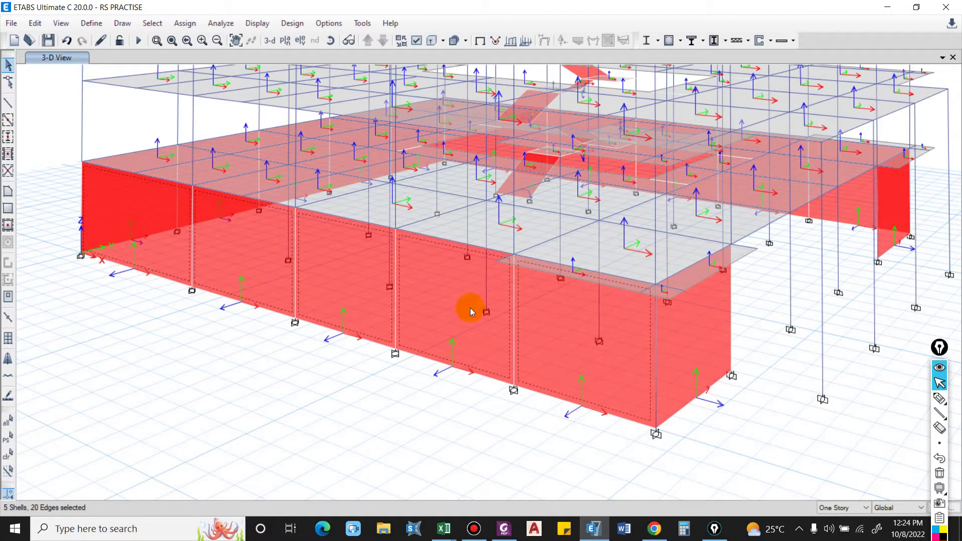
pyautogui.click(185, 23)
pyautogui.click(190, 273)
pyautogui.click(39, 23)
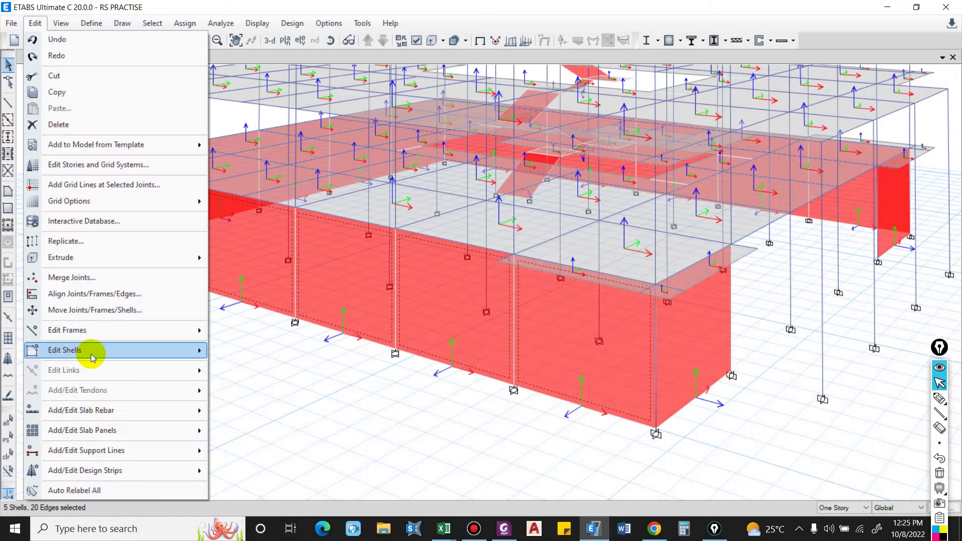
pyautogui.moveTo(96, 350)
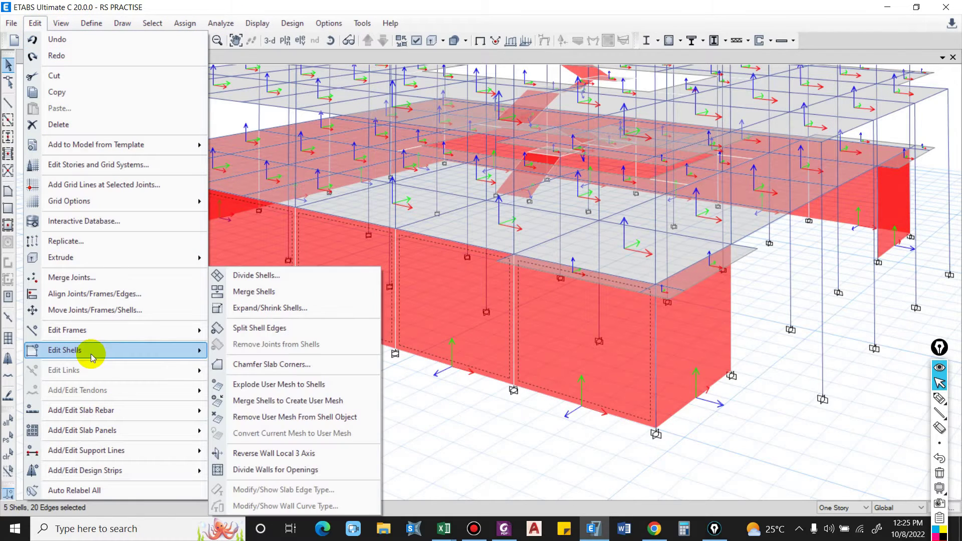
pyautogui.click(294, 457)
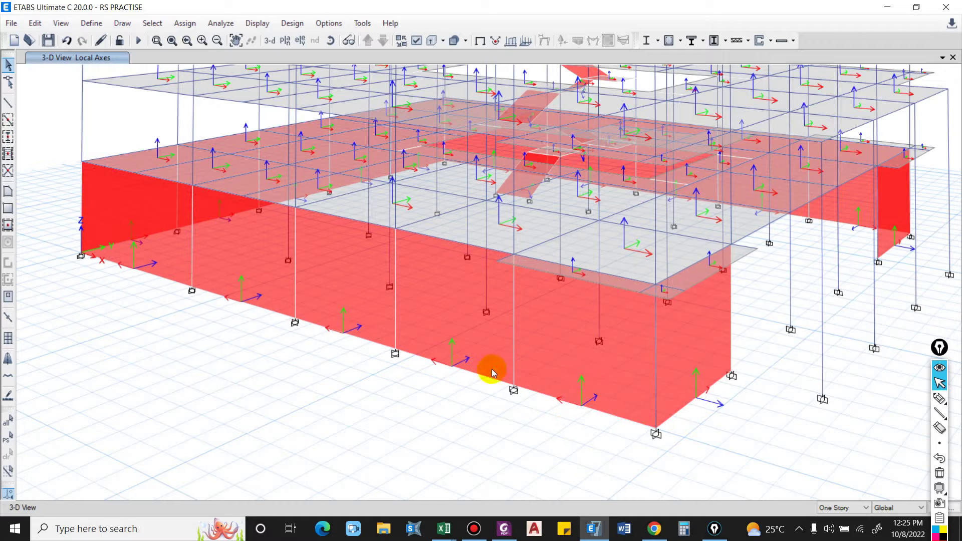
# Step: Reverse the wall local 3 axis of the two end panels on the face with the opening
pyautogui.keyDown('shift'); pyautogui.moveTo(714, 349); pyautogui.dragTo(489, 407, button='middle'); pyautogui.keyUp('shift')
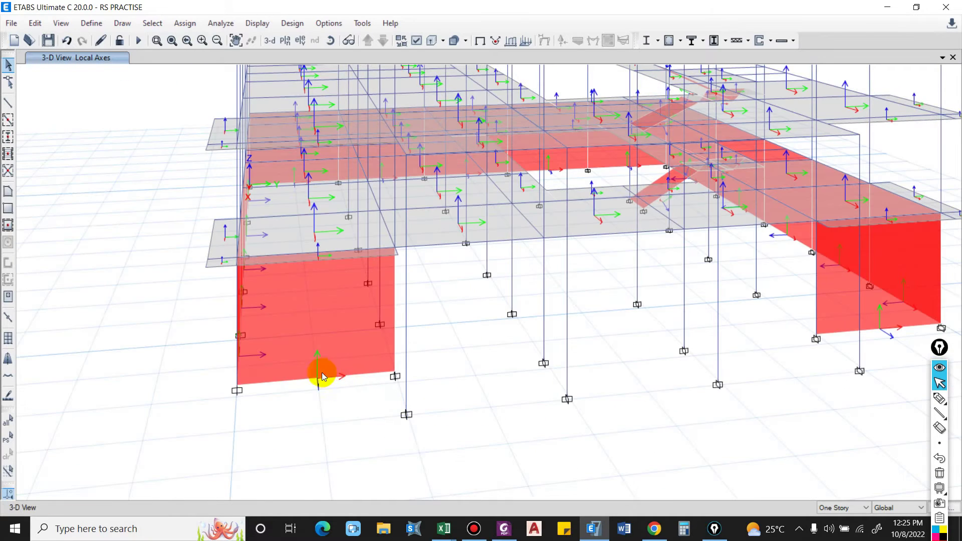
pyautogui.click(320, 372)
pyautogui.click(829, 319)
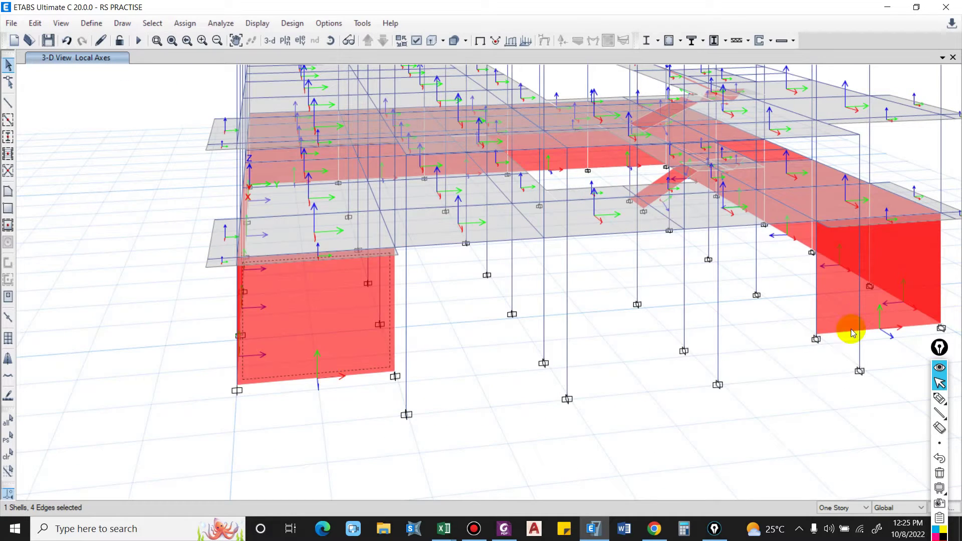
pyautogui.click(35, 23)
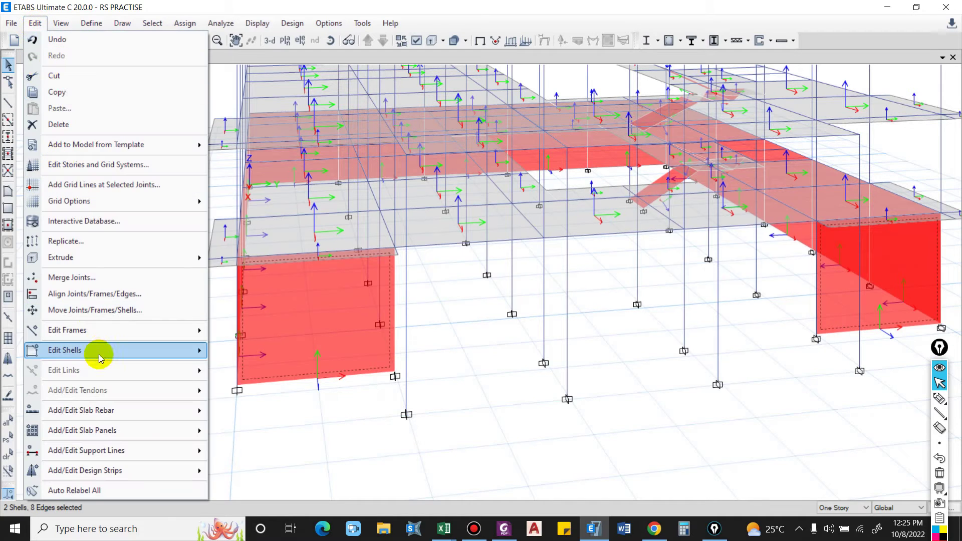
pyautogui.moveTo(99, 349)
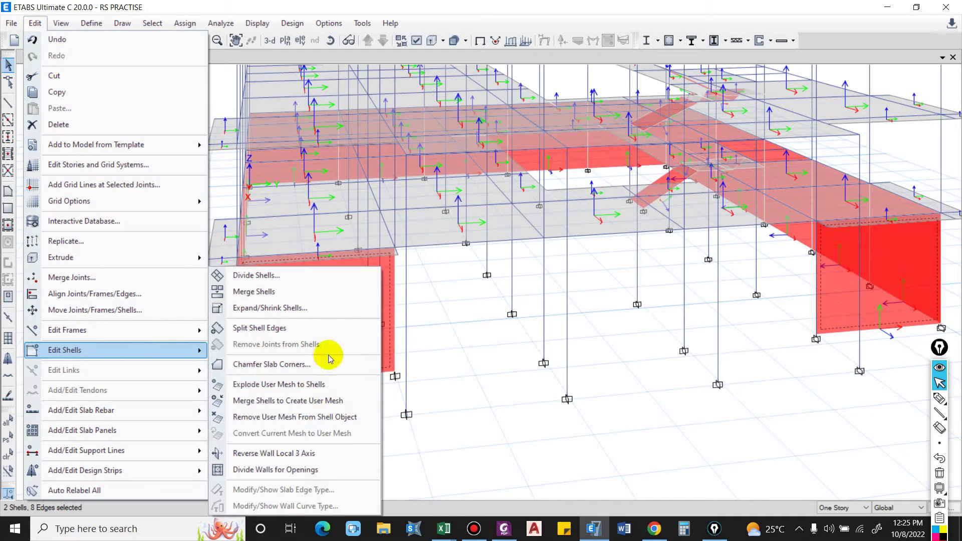
pyautogui.click(279, 453)
# Step: Add a load pattern named earth pressure with type Dead and self weight multiplier 0
pyautogui.scroll(-5, 353, 376)
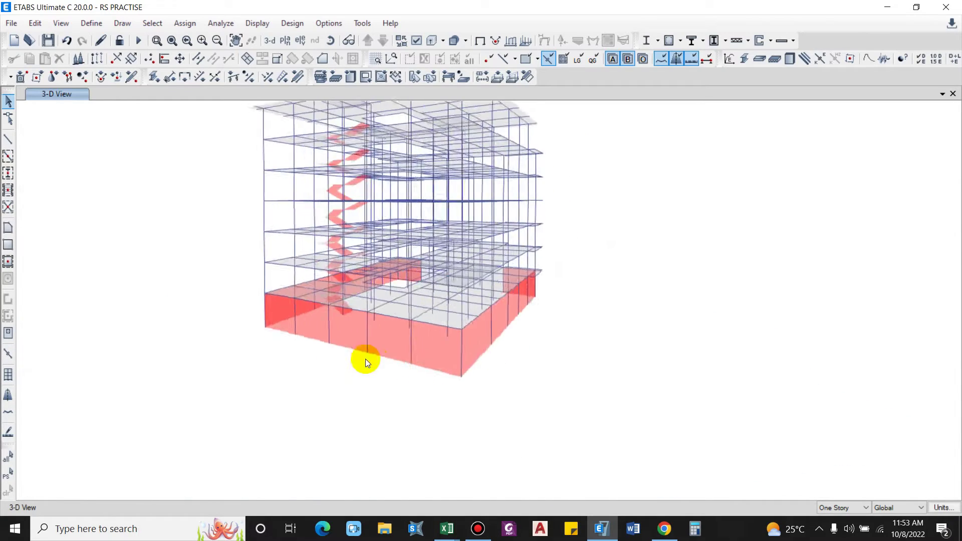
pyautogui.moveTo(366, 359); pyautogui.dragTo(355, 362, button='middle')
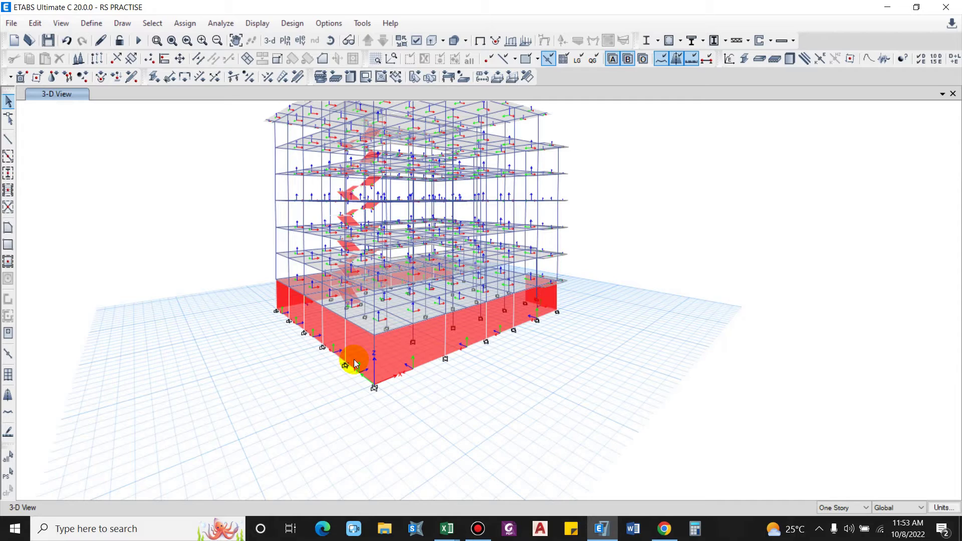
pyautogui.keyDown('shift'); pyautogui.moveTo(355, 363); pyautogui.dragTo(515, 294, button='middle'); pyautogui.keyUp('shift')
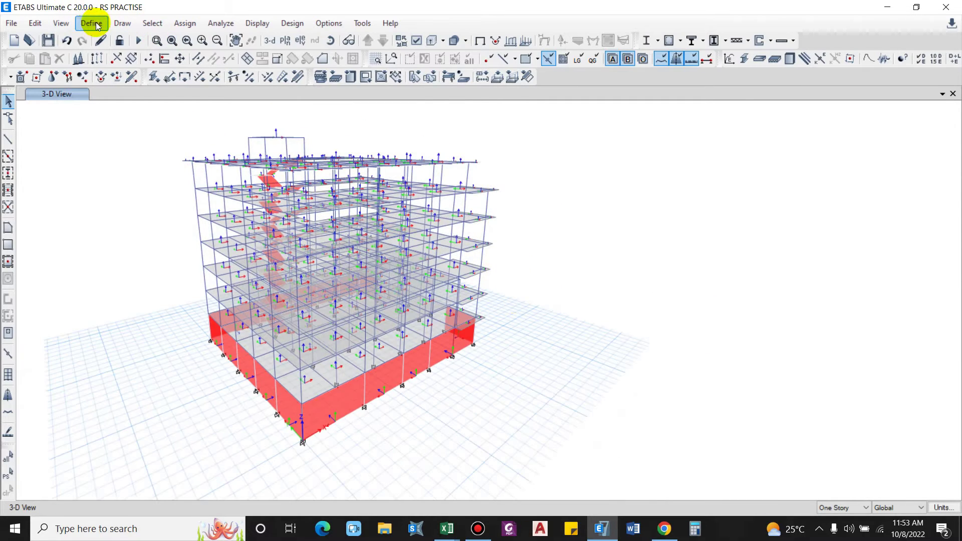
pyautogui.click(91, 23)
pyautogui.click(131, 282)
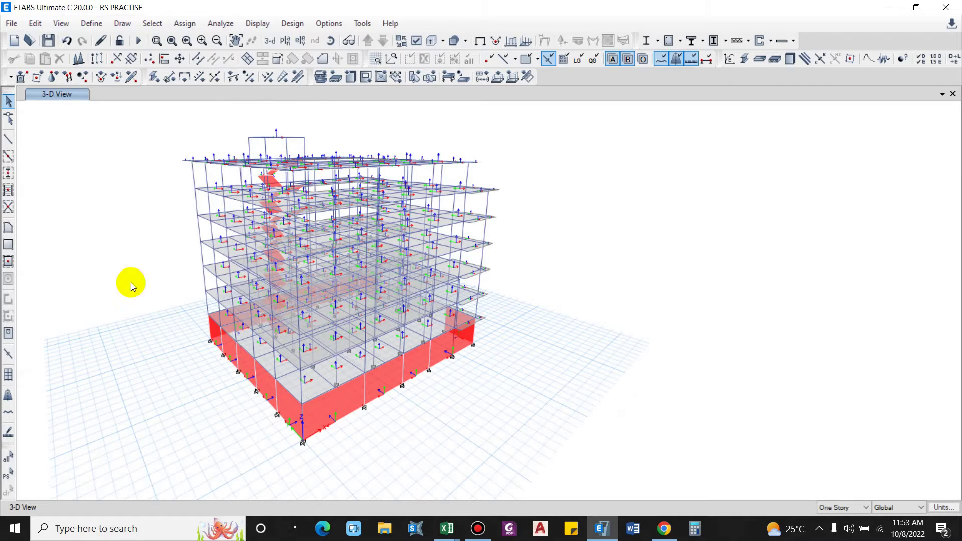
pyautogui.write('earth pressure')
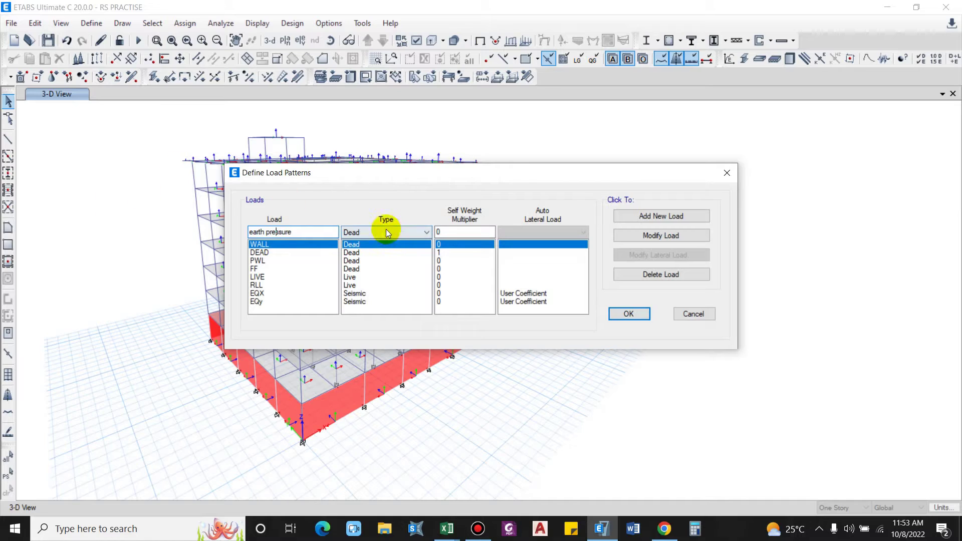
pyautogui.click(669, 216)
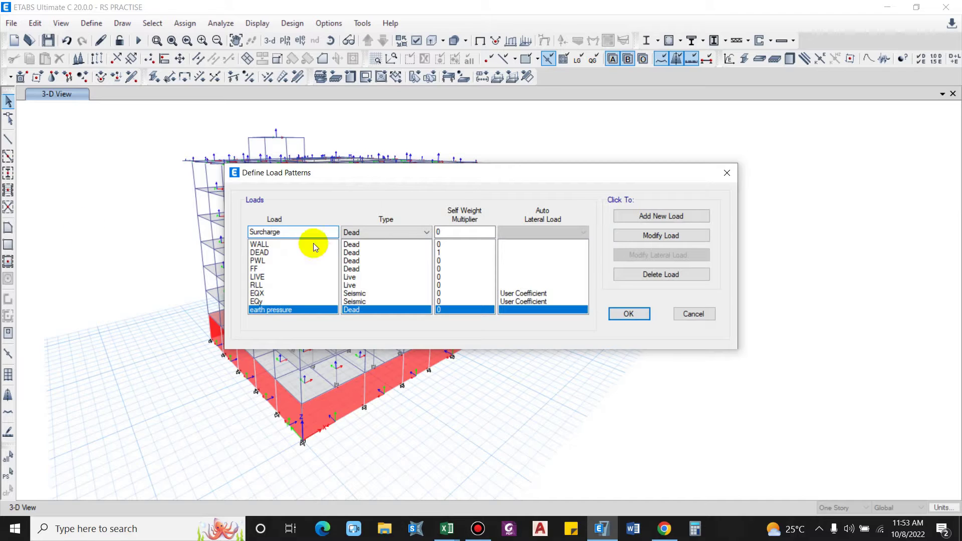
# Step: Add the Surcharge load pattern with type Live and self weight multiplier 0, and accept the load pattern definitions
pyautogui.click(392, 230)
pyautogui.click(371, 256)
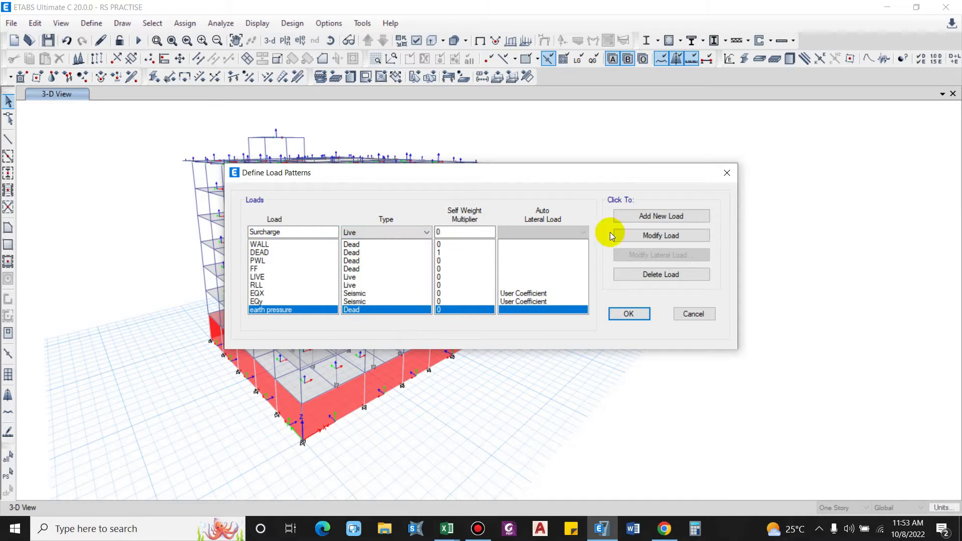
pyautogui.click(617, 216)
pyautogui.click(629, 313)
# Step: Select all shells that have the Basement wall section property
pyautogui.click(152, 23)
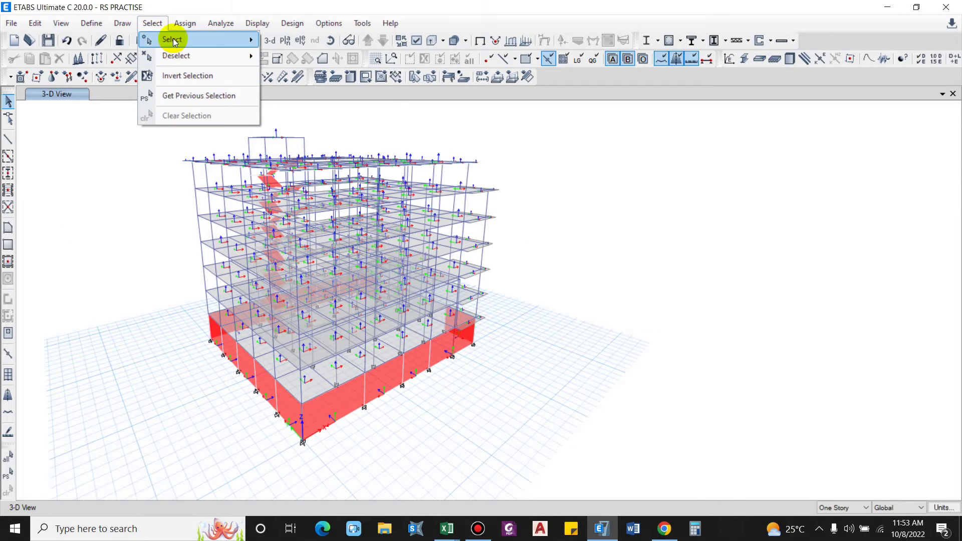
pyautogui.moveTo(173, 40)
pyautogui.moveTo(328, 149)
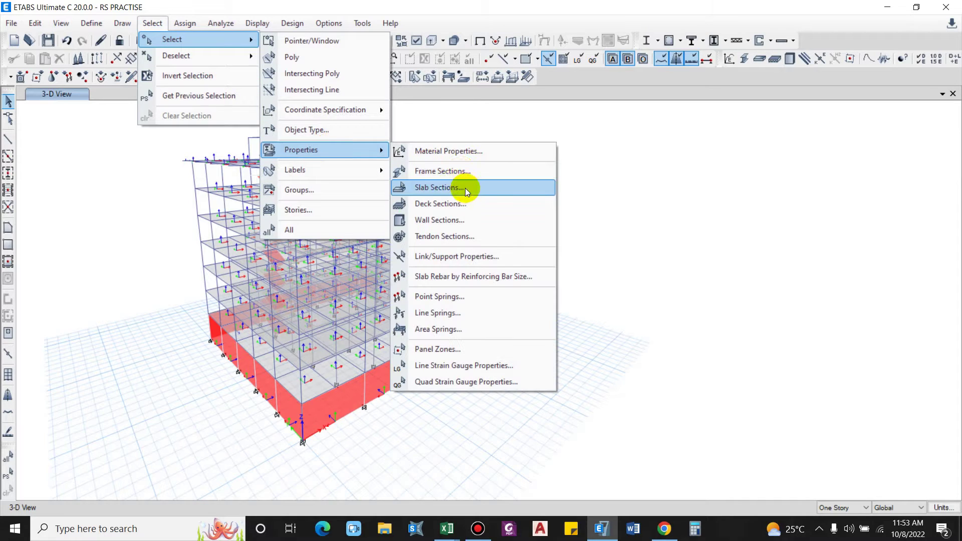
pyautogui.click(444, 217)
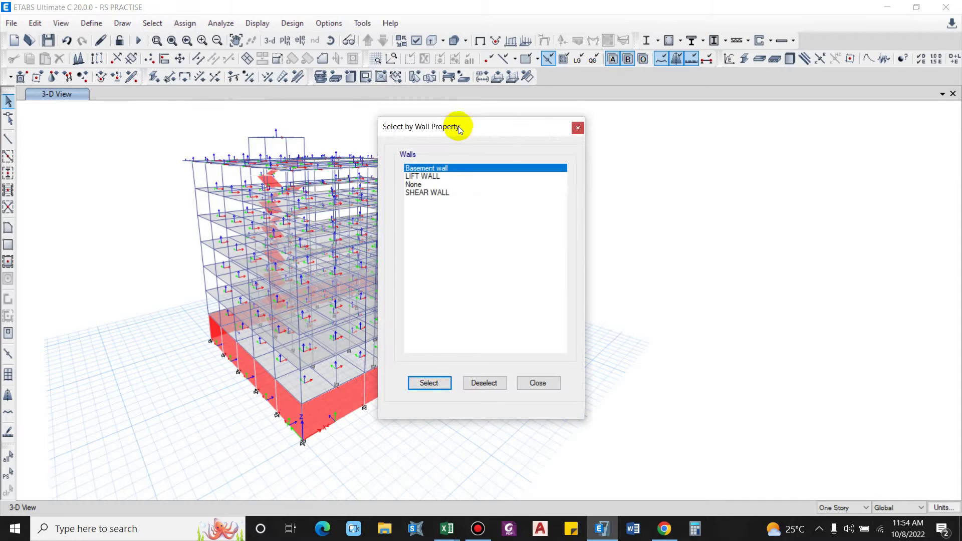
pyautogui.moveTo(459, 130); pyautogui.dragTo(821, 116)
pyautogui.click(790, 370)
pyautogui.moveTo(615, 303); pyautogui.dragTo(563, 275, button='middle')
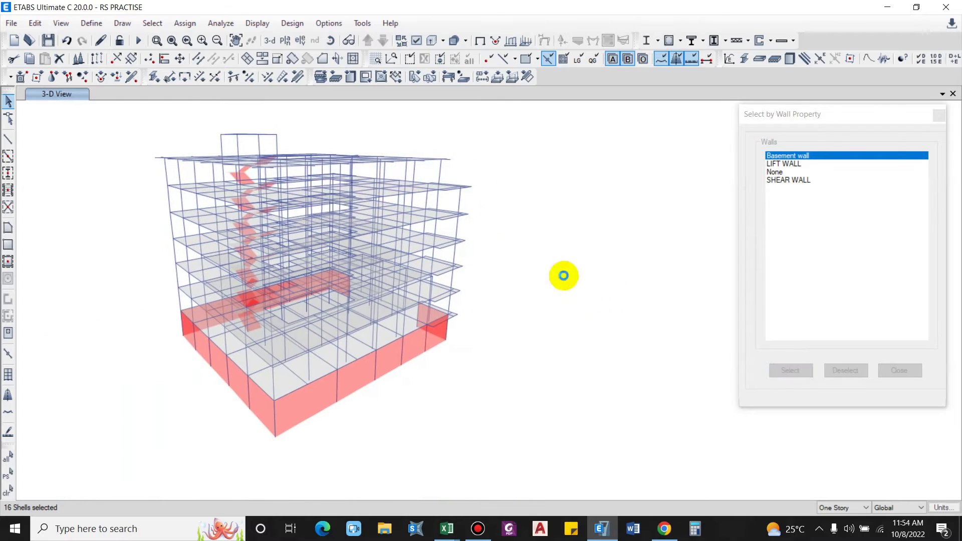
# Step: Start a non-uniform shell load assignment for the selected basement walls using the earth pressure load pattern
pyautogui.click(184, 23)
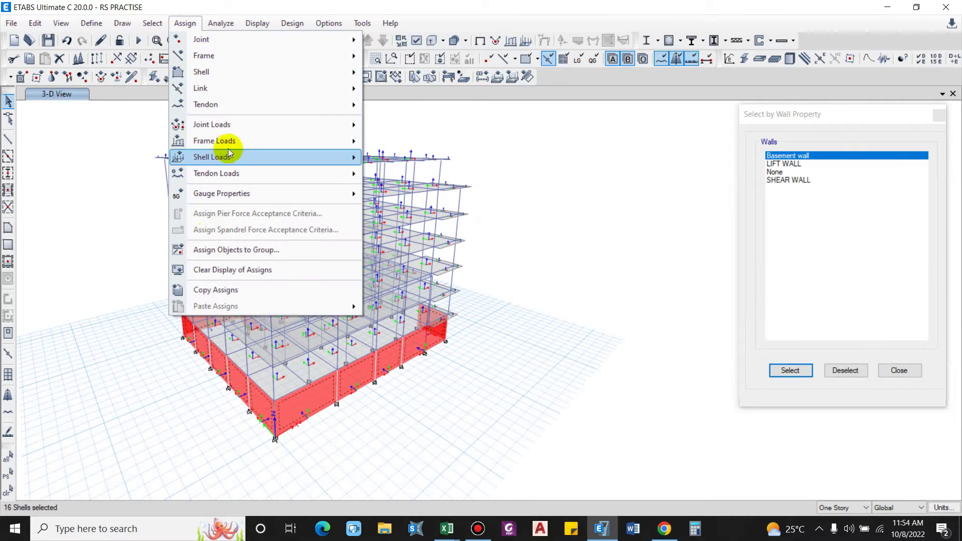
pyautogui.moveTo(251, 151)
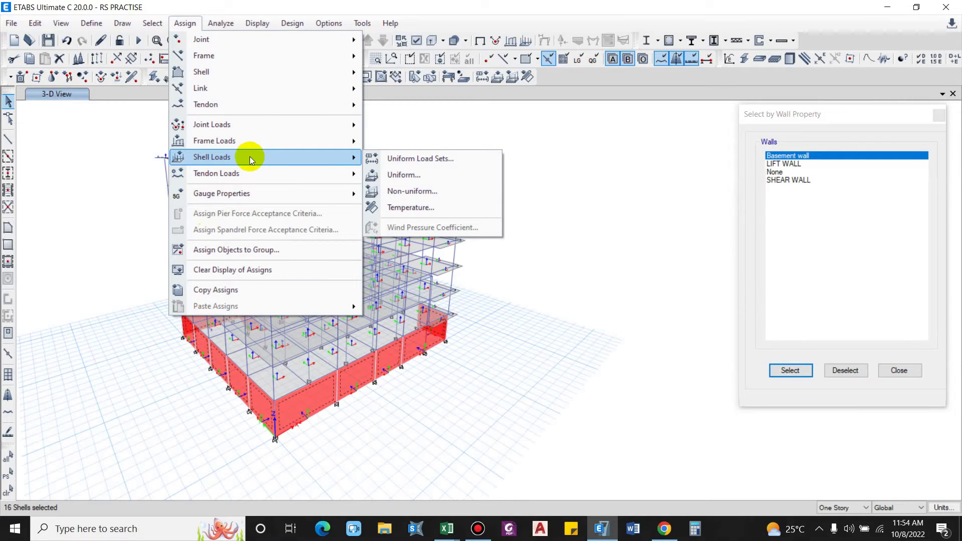
pyautogui.click(441, 192)
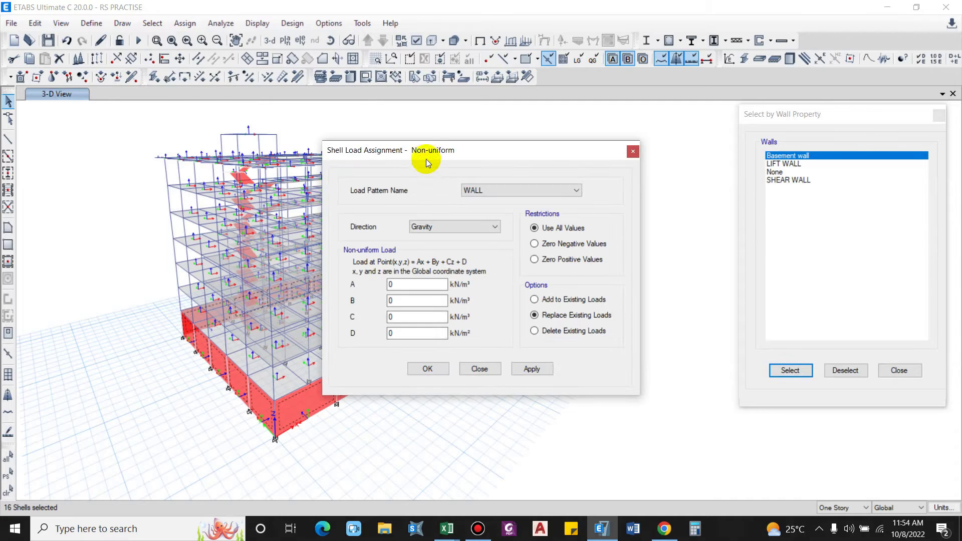
pyautogui.moveTo(426, 159); pyautogui.dragTo(681, 151)
pyautogui.click(738, 185)
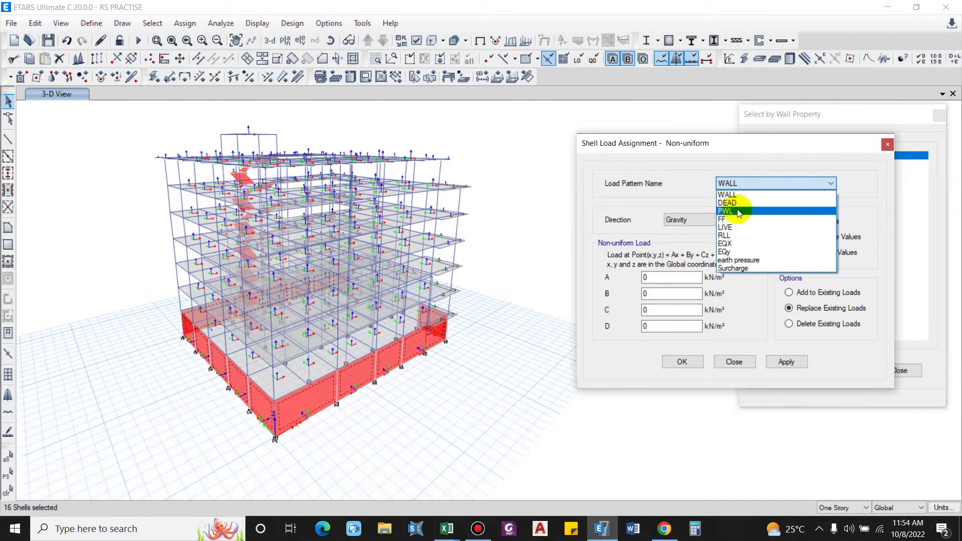
pyautogui.click(734, 262)
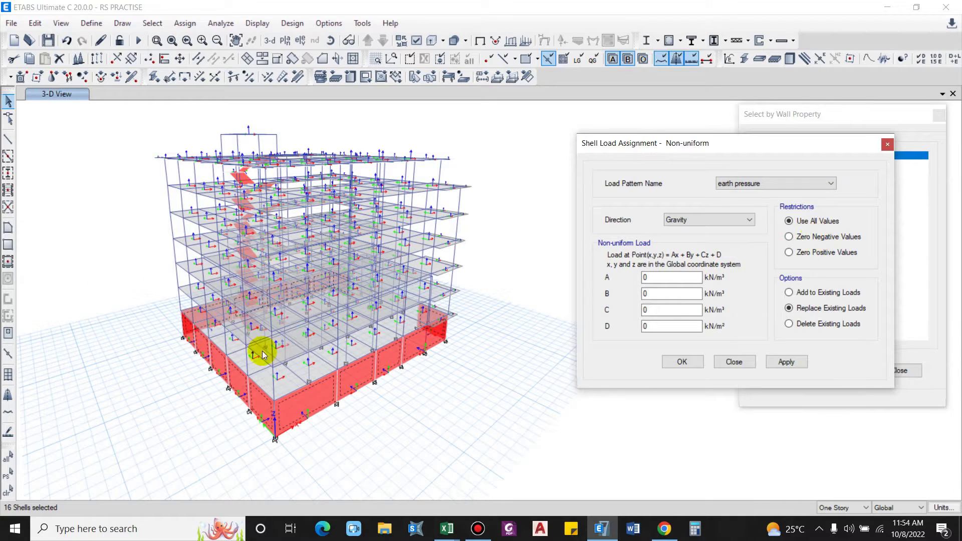
# Step: Restrict the non-uniform load to Zero Negative Values and set its direction to Local-3
pyautogui.click(824, 238)
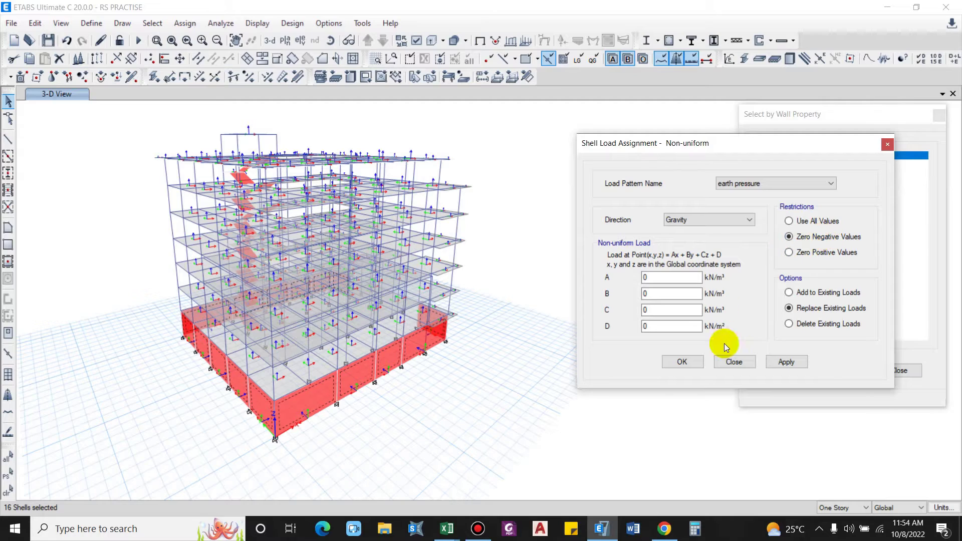
pyautogui.click(697, 219)
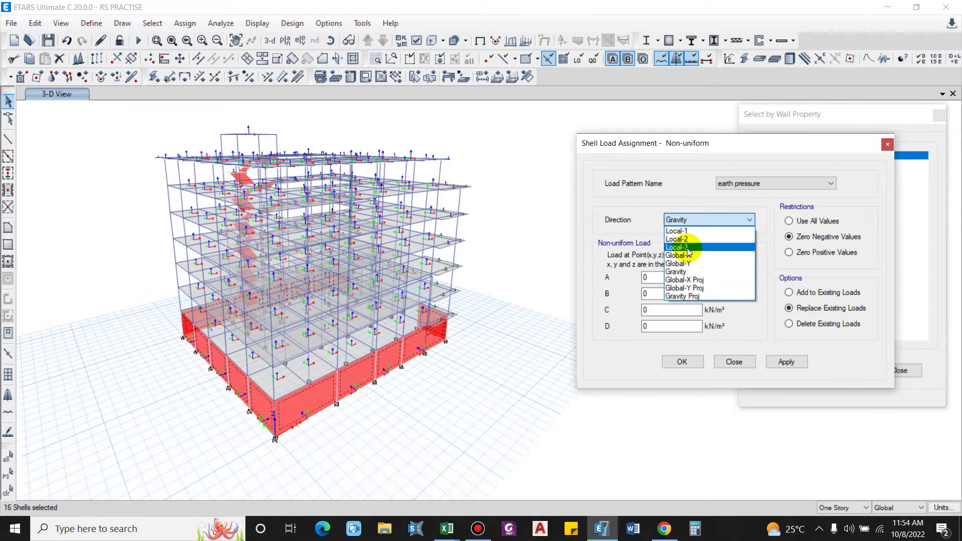
pyautogui.click(687, 248)
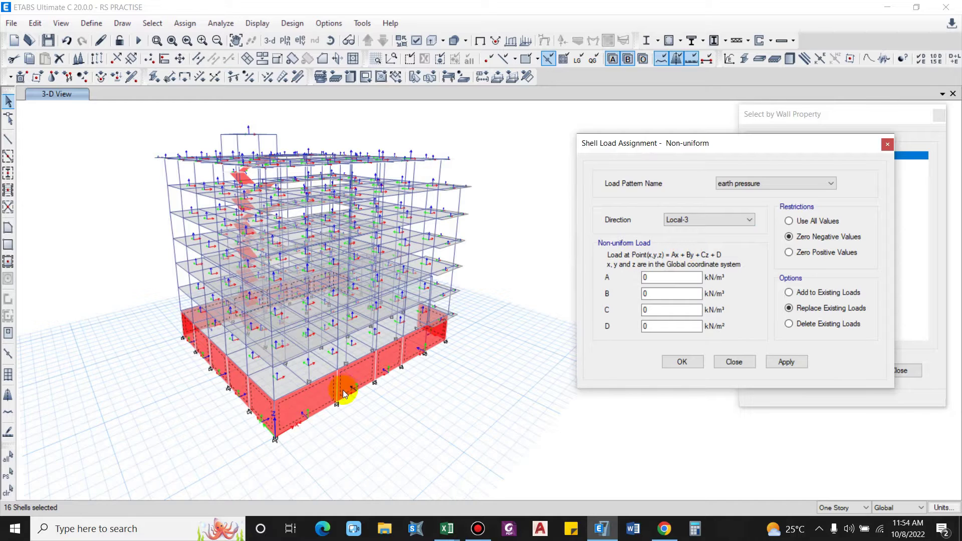
pyautogui.scroll(5, 343, 393)
pyautogui.click(322, 374)
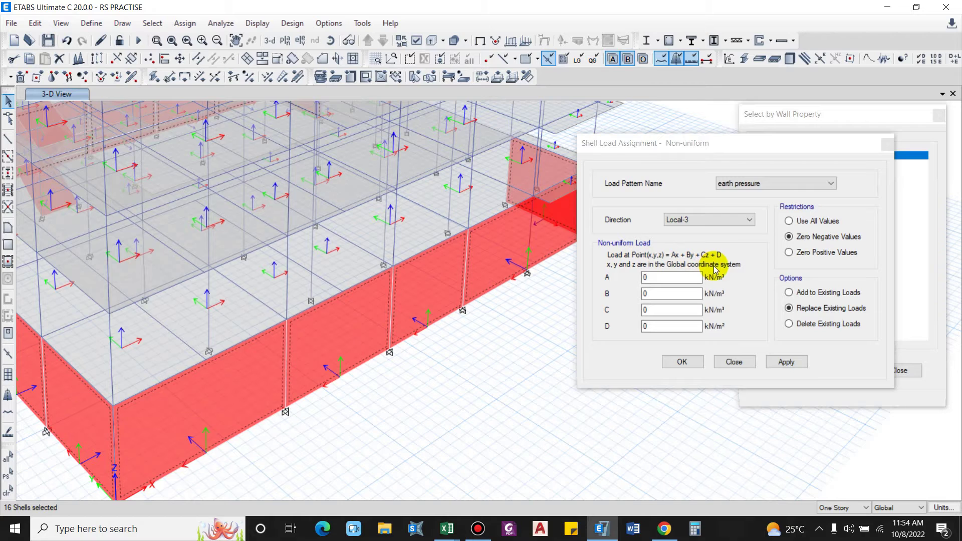
pyautogui.scroll(-5, 360, 296)
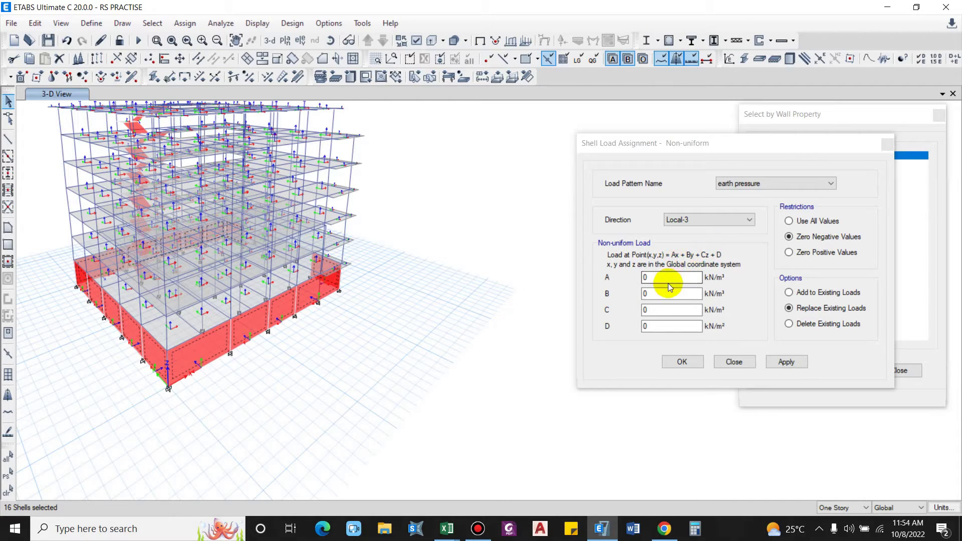
pyautogui.click(706, 258)
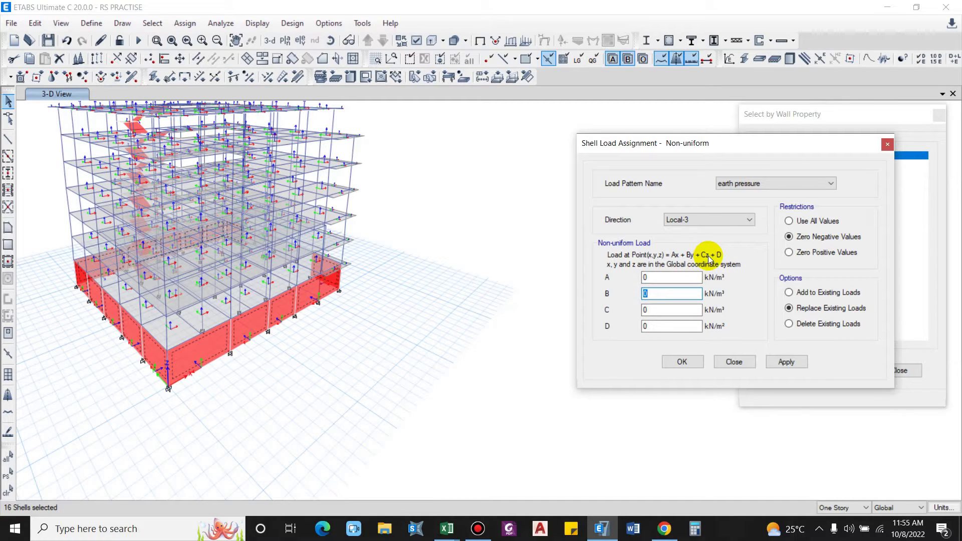
# Step: Switch to the screen annotation pen, write P = Ax + By + Cz + D, and reduce it to P = Cz + D
pyautogui.hotkey('ctrl', 'shift', 'p')
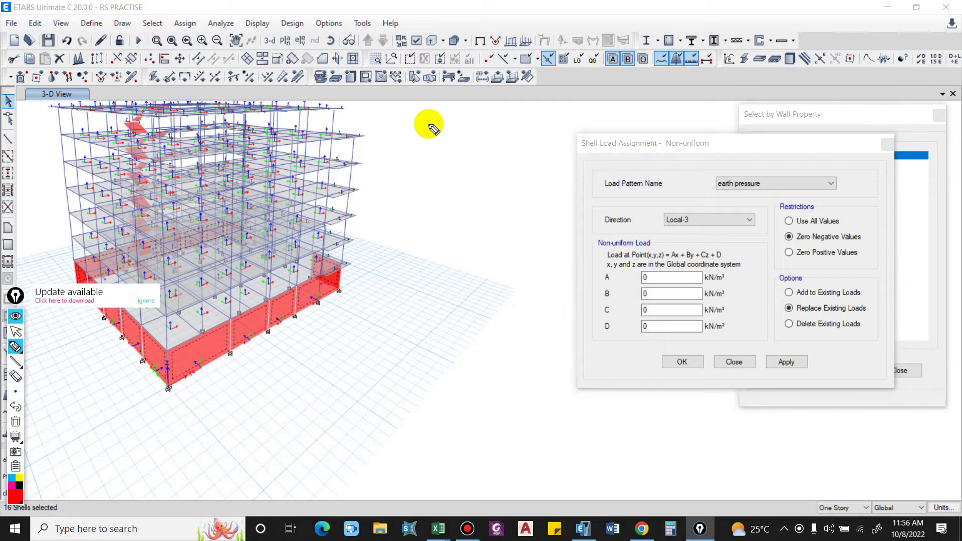
pyautogui.moveTo(399, 140)
pyautogui.mouseDown()
pyautogui.moveTo(466, 132)
pyautogui.moveTo(482, 121)
pyautogui.moveTo(486, 142)
pyautogui.moveTo(569, 118)
pyautogui.mouseUp()
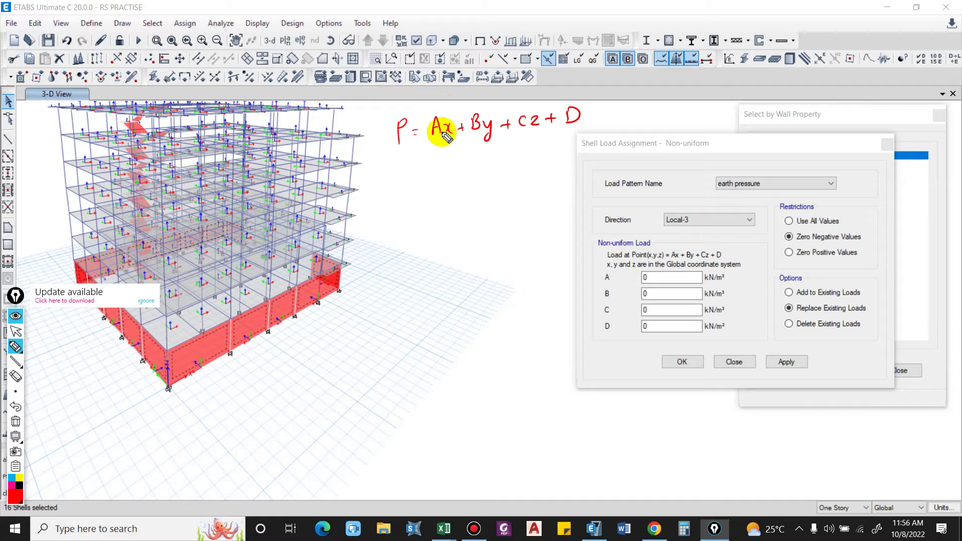
pyautogui.moveTo(438, 145)
pyautogui.mouseDown()
pyautogui.moveTo(448, 100)
pyautogui.moveTo(473, 114)
pyautogui.moveTo(494, 85)
pyautogui.moveTo(451, 89)
pyautogui.mouseUp()
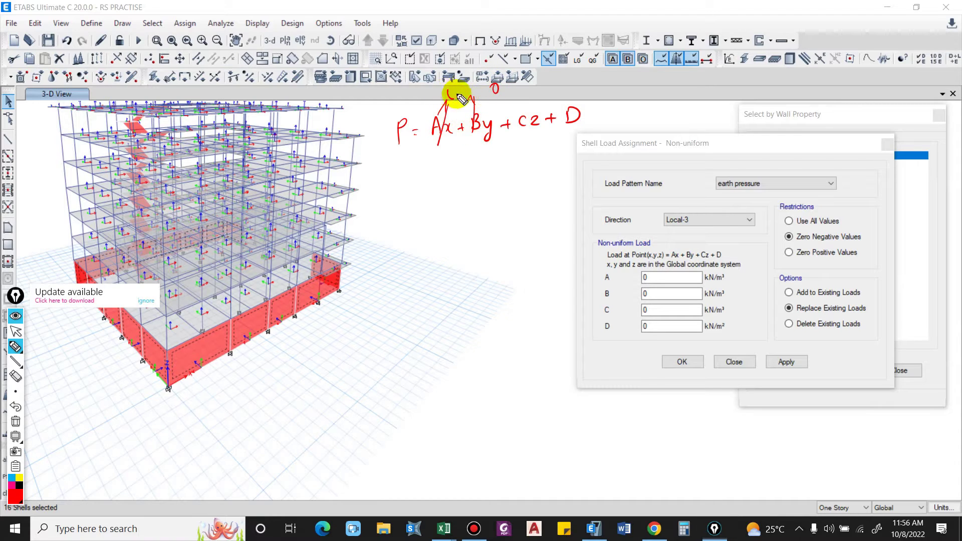
pyautogui.moveTo(401, 169)
pyautogui.mouseDown()
pyautogui.moveTo(404, 192)
pyautogui.moveTo(407, 179)
pyautogui.moveTo(425, 175)
pyautogui.mouseUp()
pyautogui.moveTo(421, 183)
pyautogui.mouseDown()
pyautogui.moveTo(451, 171)
pyautogui.moveTo(453, 180)
pyautogui.moveTo(500, 156)
pyautogui.mouseUp()
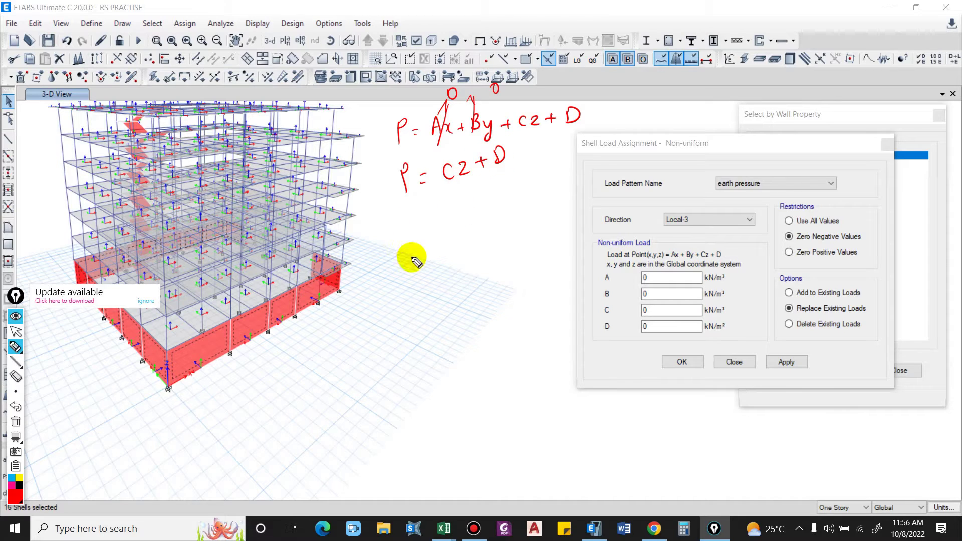
# Step: Sketch a triangular earth pressure diagram below the equations, marking z = 0 at its base and z = h at its apex
pyautogui.moveTo(442, 216)
pyautogui.mouseDown()
pyautogui.moveTo(445, 355)
pyautogui.moveTo(488, 353)
pyautogui.mouseUp()
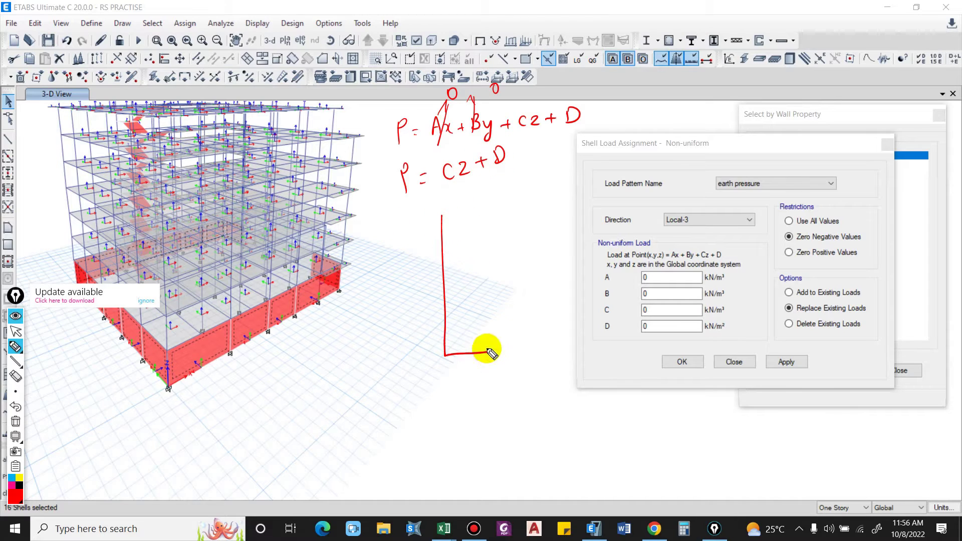
pyautogui.moveTo(443, 217); pyautogui.dragTo(501, 349)
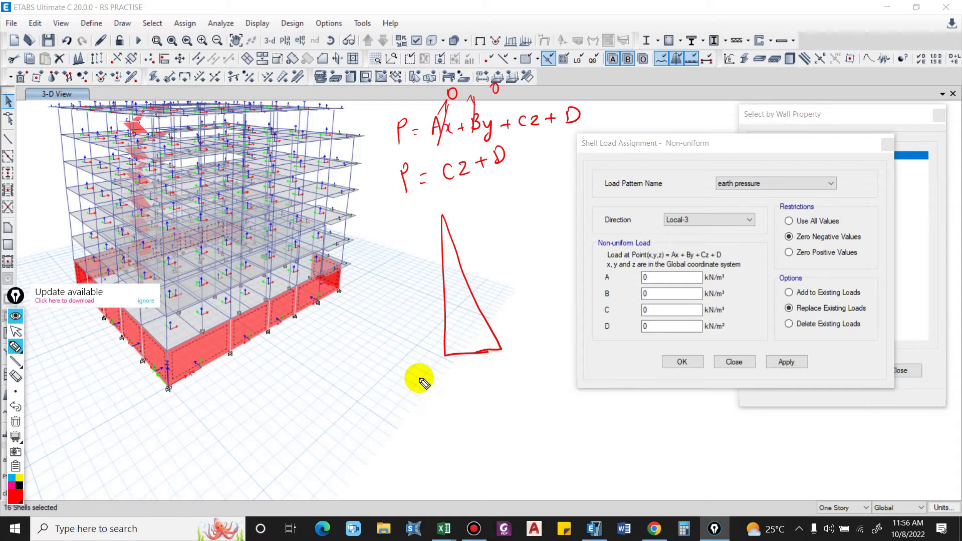
pyautogui.moveTo(371, 355); pyautogui.dragTo(383, 369)
pyautogui.moveTo(386, 359)
pyautogui.mouseDown()
pyautogui.moveTo(395, 364)
pyautogui.moveTo(404, 352)
pyautogui.mouseUp()
pyautogui.moveTo(377, 218); pyautogui.dragTo(400, 218)
pyautogui.moveTo(394, 224); pyautogui.dragTo(401, 222)
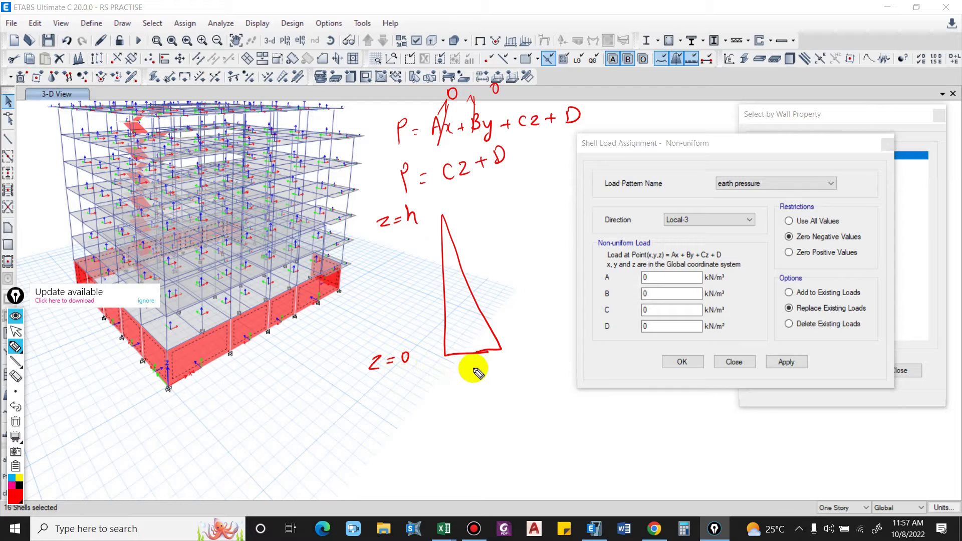
# Step: Label the triangle's base with P = KaγH and write the same expression beside the z = 0 mark
pyautogui.moveTo(448, 366); pyautogui.dragTo(468, 372)
pyautogui.moveTo(463, 377); pyautogui.dragTo(480, 377)
pyautogui.moveTo(485, 367)
pyautogui.mouseDown()
pyautogui.moveTo(487, 377)
pyautogui.moveTo(507, 376)
pyautogui.mouseUp()
pyautogui.moveTo(508, 369); pyautogui.dragTo(516, 368)
pyautogui.moveTo(517, 358); pyautogui.dragTo(516, 376)
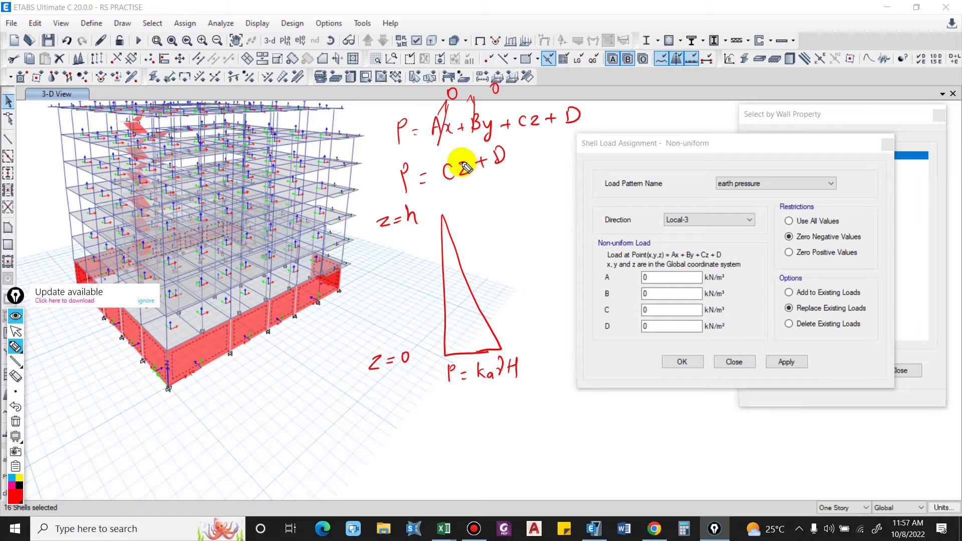
pyautogui.moveTo(229, 381)
pyautogui.mouseDown()
pyautogui.moveTo(236, 407)
pyautogui.moveTo(233, 395)
pyautogui.moveTo(252, 383)
pyautogui.mouseUp()
pyautogui.moveTo(246, 392)
pyautogui.mouseDown()
pyautogui.moveTo(275, 370)
pyautogui.moveTo(289, 373)
pyautogui.moveTo(309, 352)
pyautogui.mouseUp()
pyautogui.moveTo(308, 341); pyautogui.dragTo(307, 365)
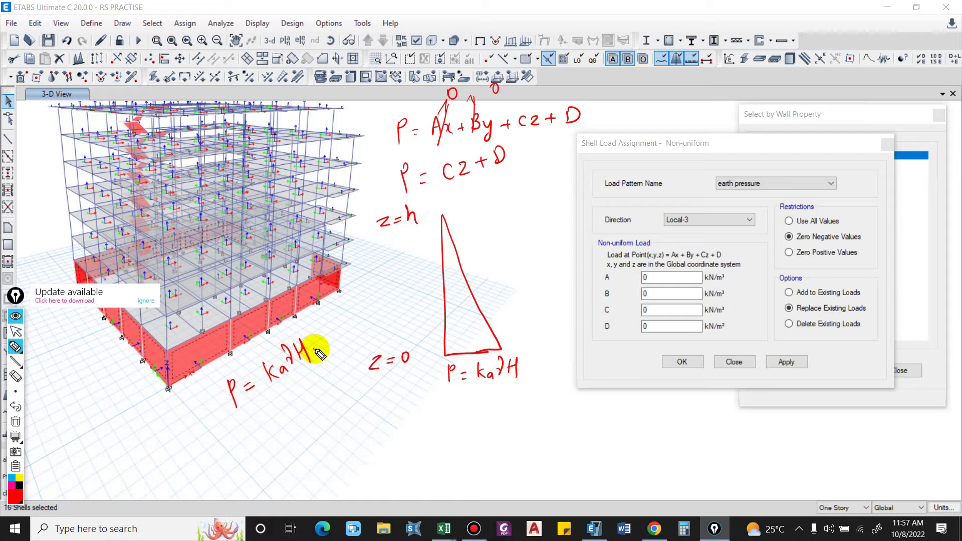
pyautogui.click(314, 360)
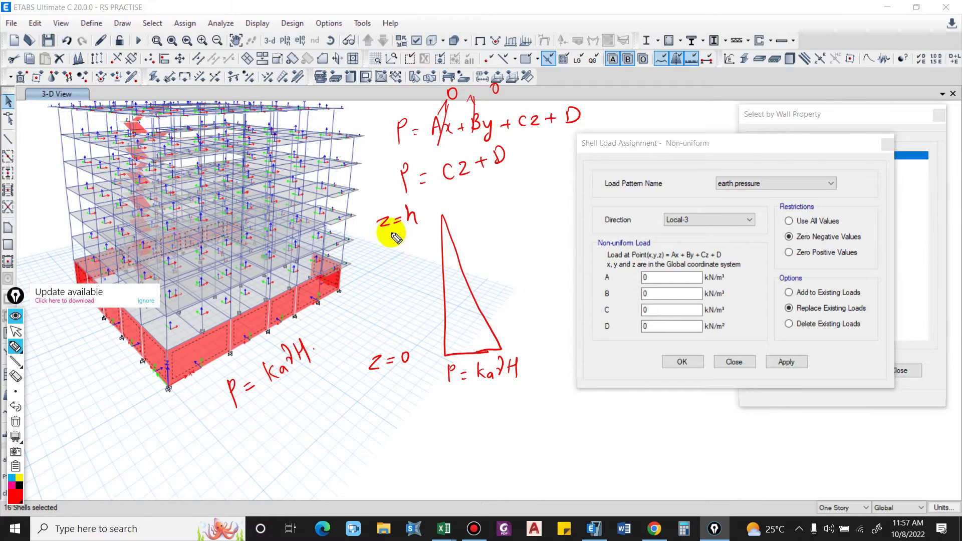
# Step: Underline z = h and write the pressure equation for that level as P = C×h + KaγH below the triangle
pyautogui.moveTo(387, 228)
pyautogui.mouseDown()
pyautogui.moveTo(419, 225)
pyautogui.moveTo(410, 233)
pyautogui.mouseUp()
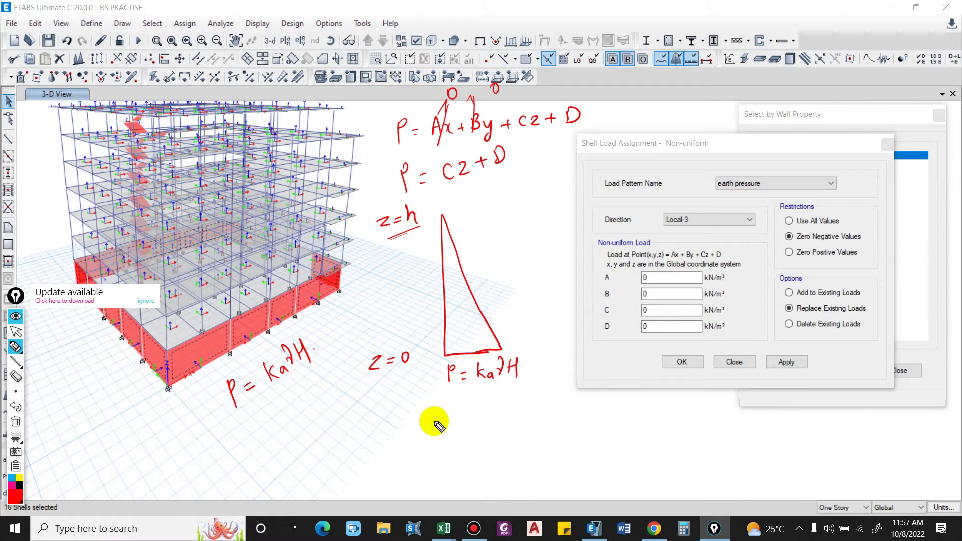
pyautogui.moveTo(421, 434)
pyautogui.mouseDown()
pyautogui.moveTo(422, 445)
pyautogui.moveTo(443, 436)
pyautogui.mouseUp()
pyautogui.moveTo(437, 443); pyautogui.dragTo(444, 442)
pyautogui.moveTo(469, 424)
pyautogui.mouseDown()
pyautogui.moveTo(466, 437)
pyautogui.moveTo(479, 436)
pyautogui.moveTo(513, 412)
pyautogui.mouseUp()
pyautogui.moveTo(508, 407); pyautogui.dragTo(507, 420)
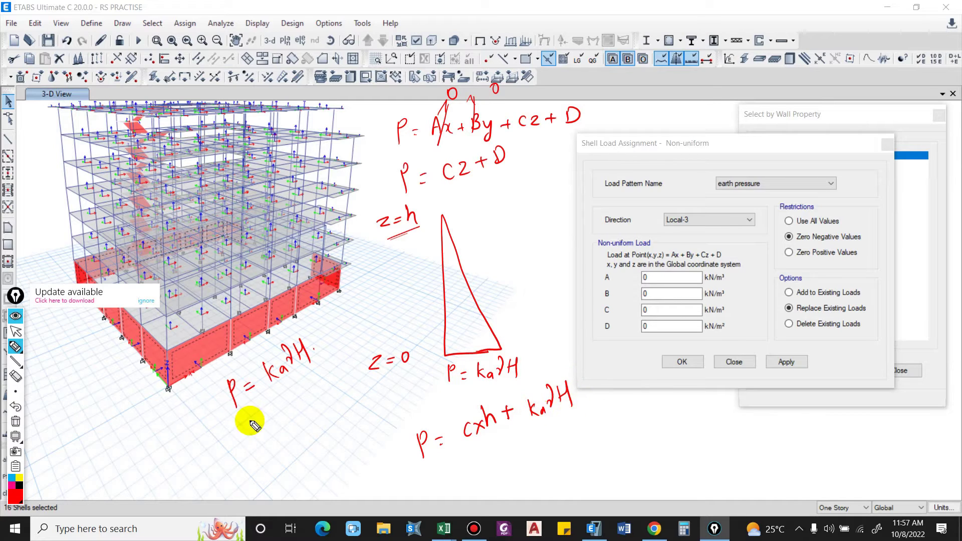
# Step: Write the conclusion D = KaγH under the z = 0 pressure expression
pyautogui.moveTo(239, 427); pyautogui.dragTo(247, 431)
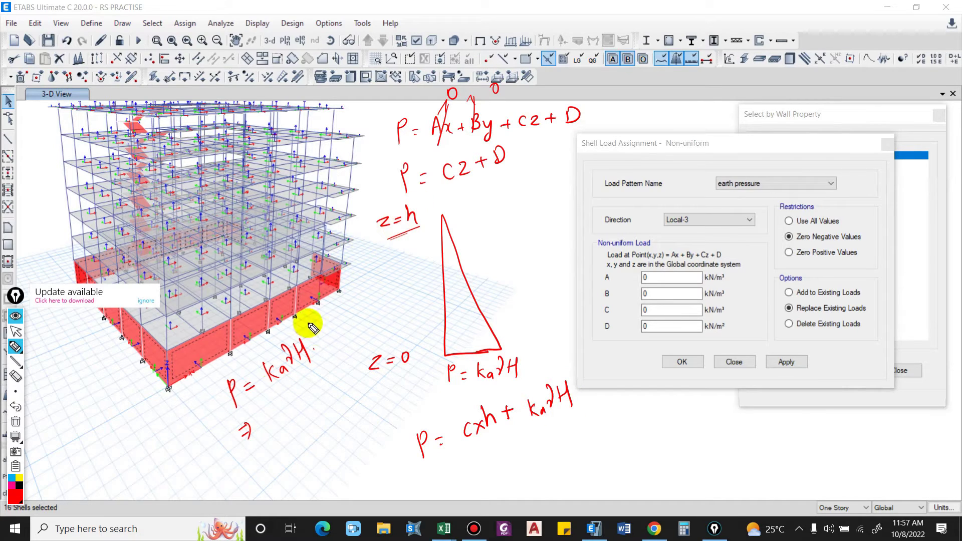
pyautogui.moveTo(281, 404)
pyautogui.mouseDown()
pyautogui.moveTo(284, 419)
pyautogui.moveTo(303, 400)
pyautogui.mouseUp()
pyautogui.moveTo(297, 408); pyautogui.dragTo(339, 380)
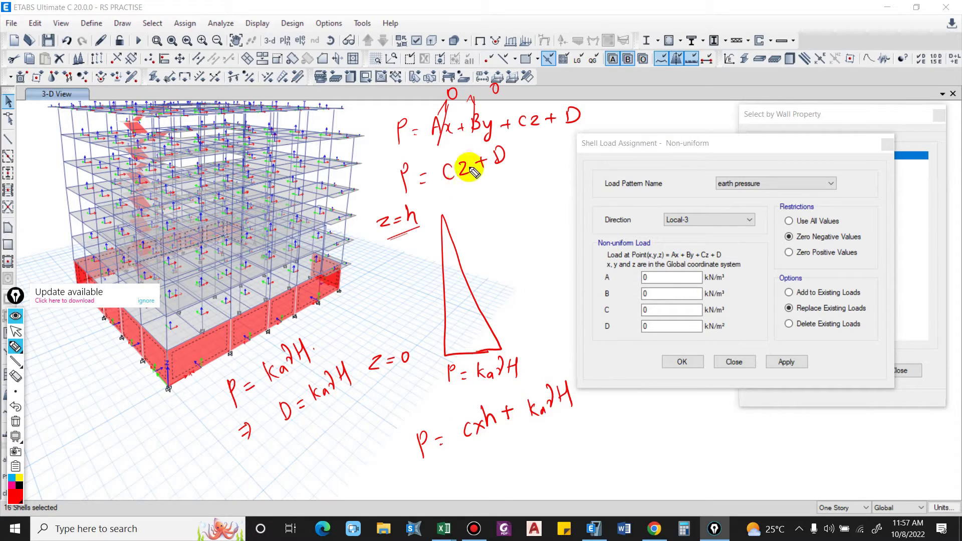
# Step: Set P to 0 in the z = h equation, derive C = -Kaγ, and circle the coefficients C and D
pyautogui.moveTo(412, 432); pyautogui.dragTo(419, 424)
pyautogui.moveTo(425, 412); pyautogui.dragTo(426, 414)
pyautogui.moveTo(422, 426); pyautogui.dragTo(425, 456)
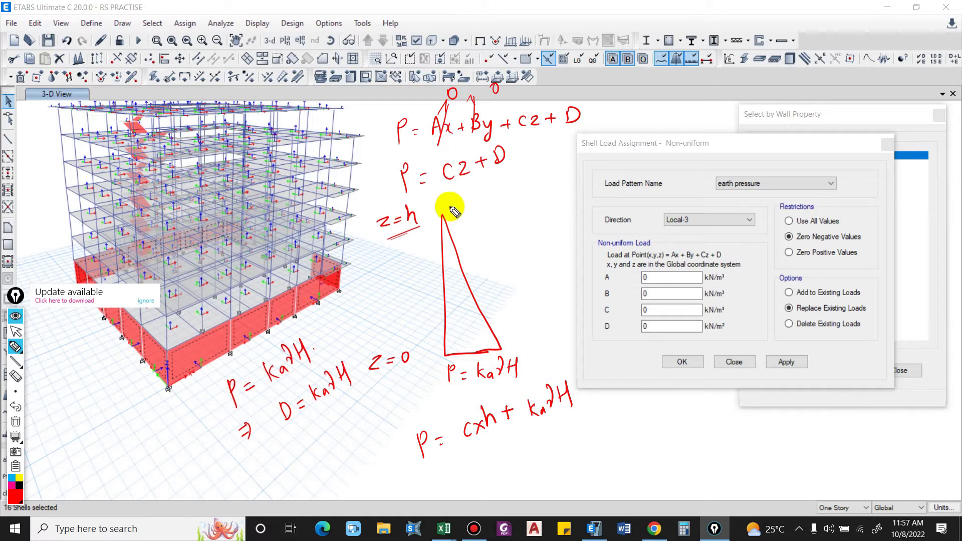
pyautogui.moveTo(516, 460); pyautogui.dragTo(546, 449)
pyautogui.moveTo(538, 458); pyautogui.dragTo(583, 443)
pyautogui.moveTo(587, 426); pyautogui.dragTo(595, 424)
pyautogui.moveTo(617, 417)
pyautogui.mouseDown()
pyautogui.moveTo(637, 389)
pyautogui.moveTo(639, 398)
pyautogui.moveTo(653, 395)
pyautogui.mouseUp()
pyautogui.moveTo(610, 474)
pyautogui.mouseDown()
pyautogui.moveTo(705, 440)
pyautogui.moveTo(734, 442)
pyautogui.moveTo(741, 426)
pyautogui.mouseUp()
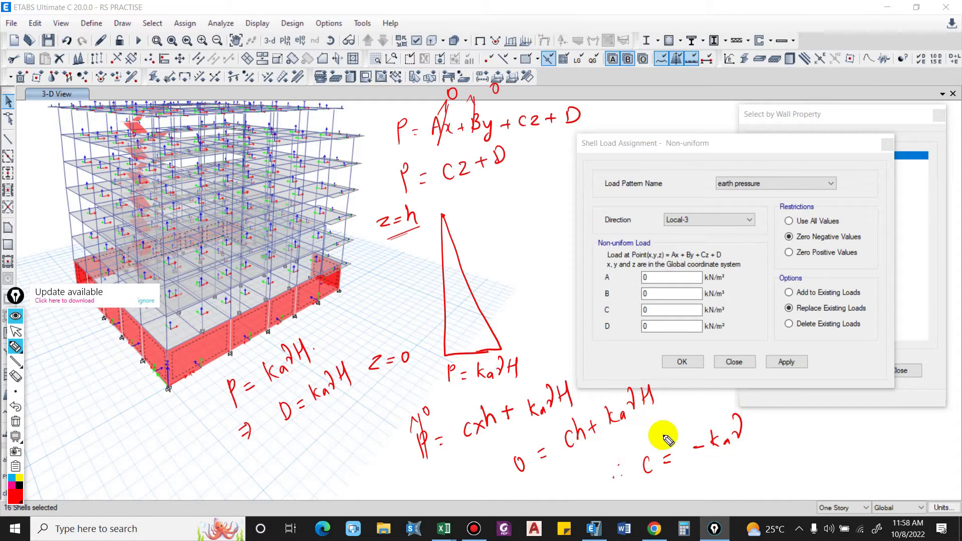
pyautogui.moveTo(627, 441)
pyautogui.mouseDown()
pyautogui.moveTo(646, 445)
pyautogui.moveTo(646, 478)
pyautogui.moveTo(632, 442)
pyautogui.mouseUp()
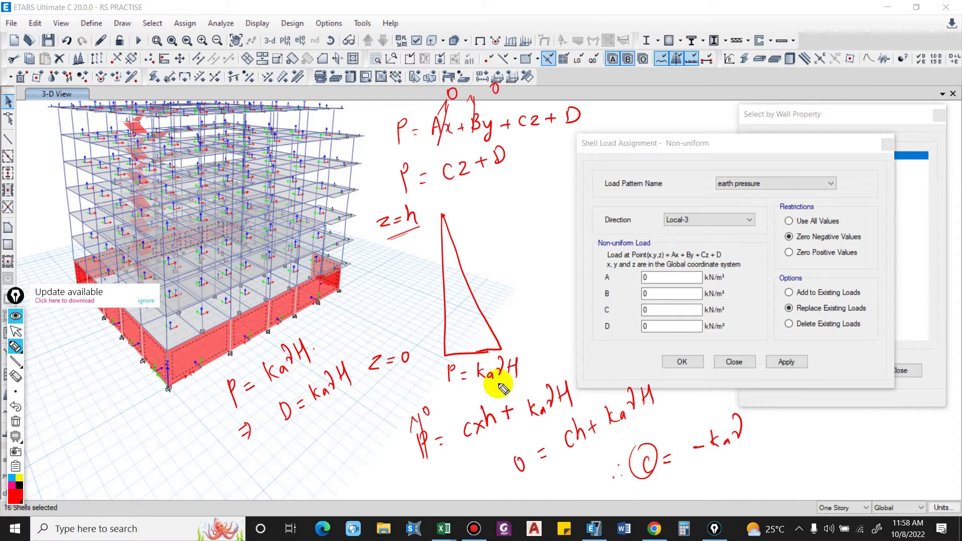
pyautogui.moveTo(293, 407); pyautogui.dragTo(296, 403)
# Step: Apply the non-uniform earth pressure load to the selected basement walls with C = -6.27 and D = 25.3935
pyautogui.hotkey('ctrl', 'shift', '1')
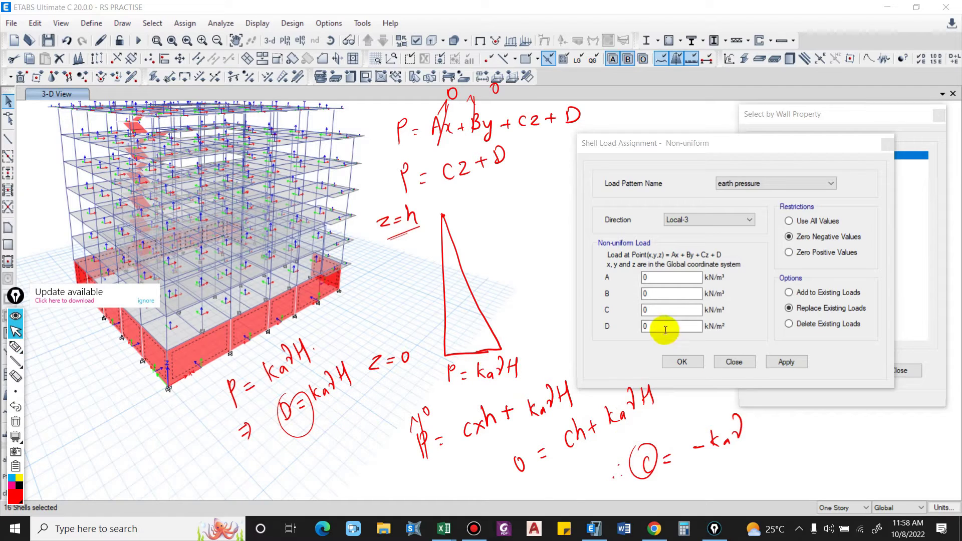
pyautogui.doubleClick(665, 327)
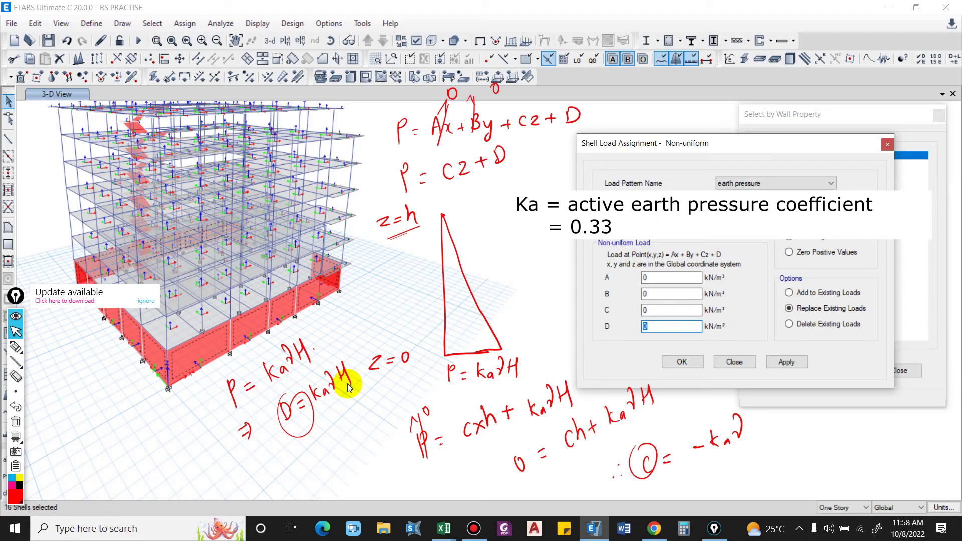
pyautogui.write('0')
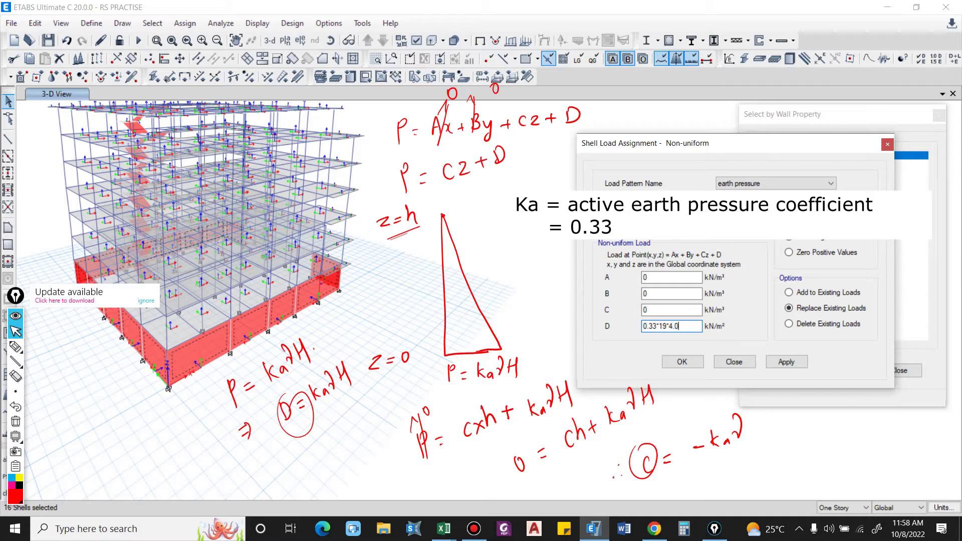
pyautogui.doubleClick(651, 310)
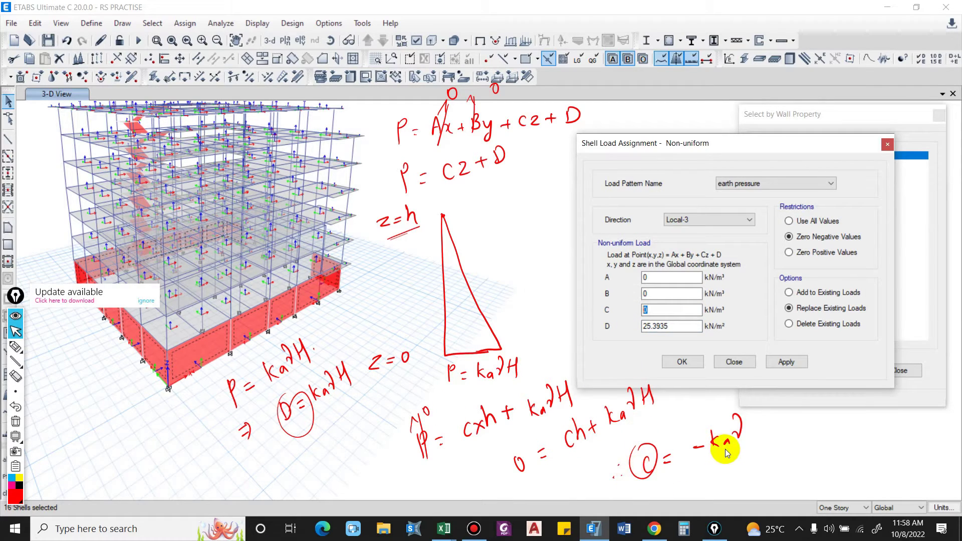
pyautogui.write('-6.27')
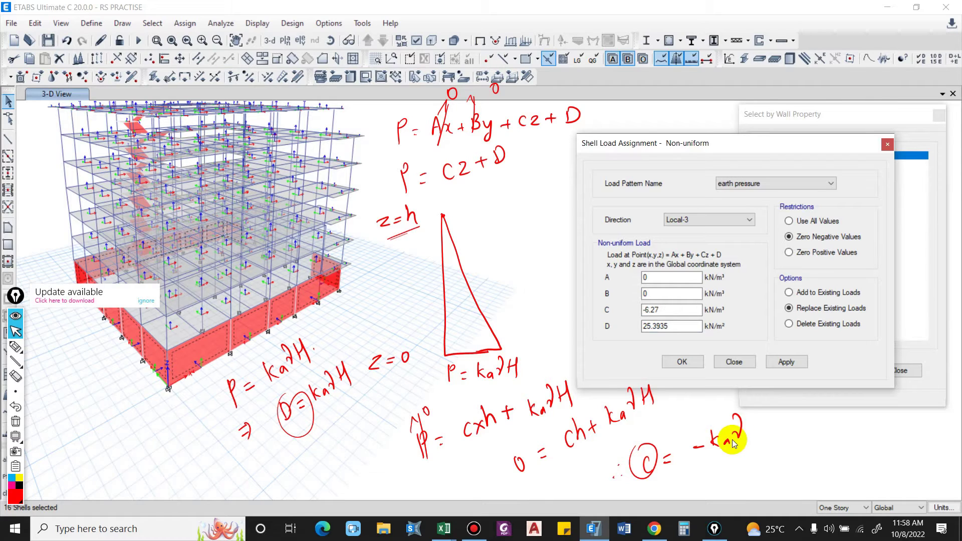
pyautogui.click(785, 362)
# Step: Inspect the loads assigned to one of the front basement wall panels
pyautogui.scroll(5, 250, 341)
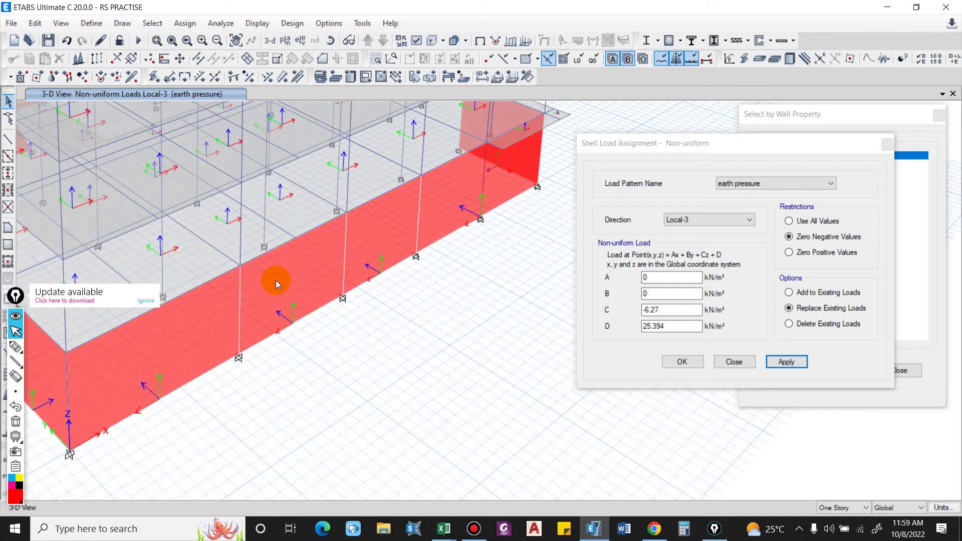
pyautogui.rightClick(275, 280)
pyautogui.click(495, 151)
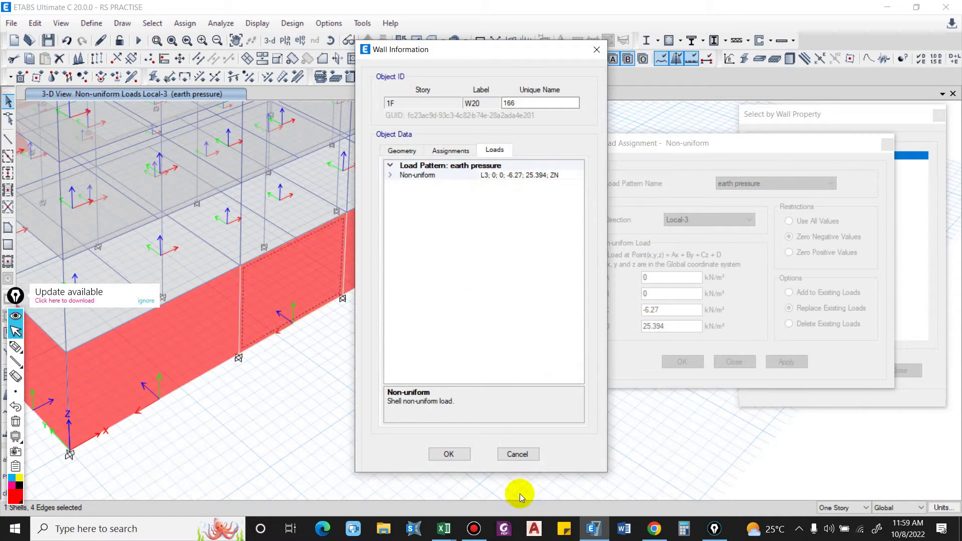
pyautogui.click(516, 454)
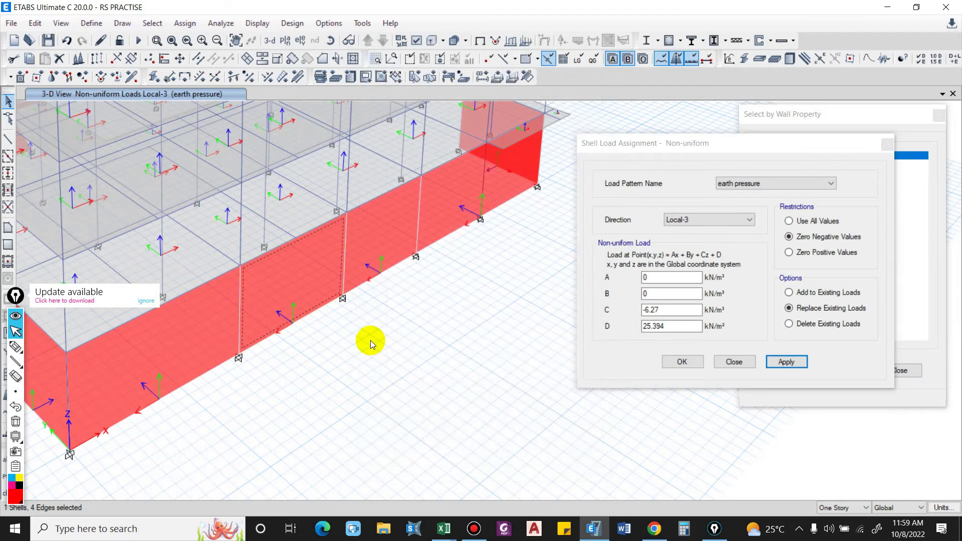
pyautogui.scroll(-3, 381, 333)
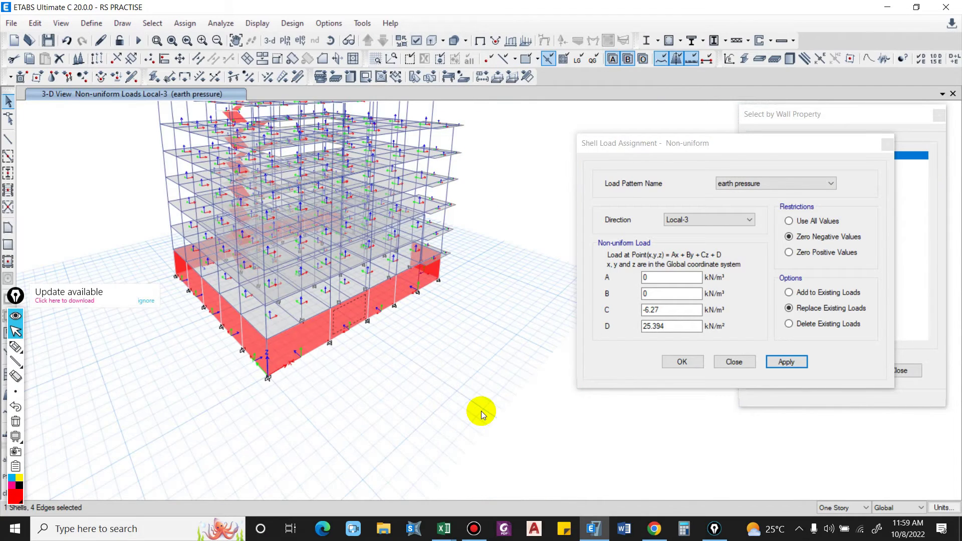
# Step: Select all shells with the Basement wall property and assign them a uniform Surcharge load of 6.6 kN/m² in the Local-3 direction
pyautogui.click(785, 126)
pyautogui.click(784, 369)
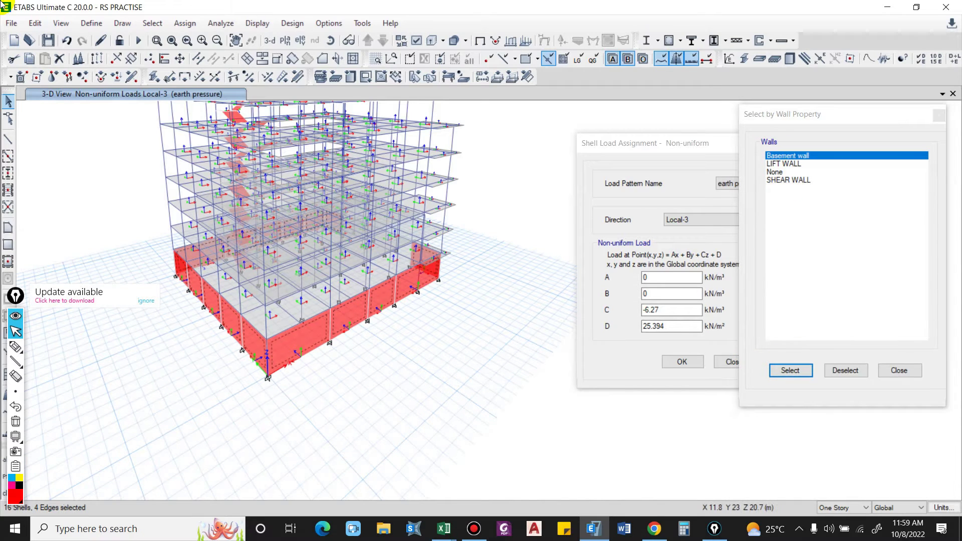
pyautogui.click(185, 23)
pyautogui.moveTo(224, 157)
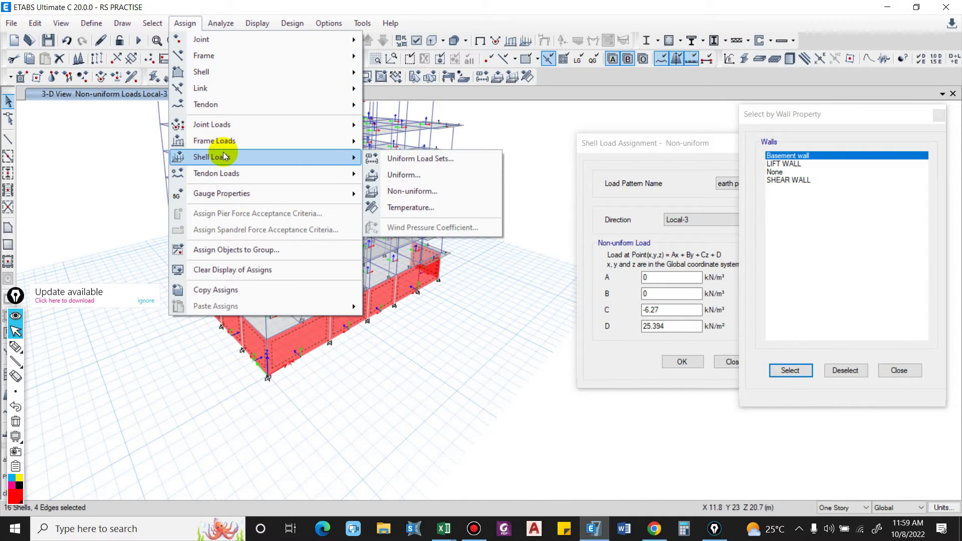
pyautogui.click(438, 170)
pyautogui.click(721, 217)
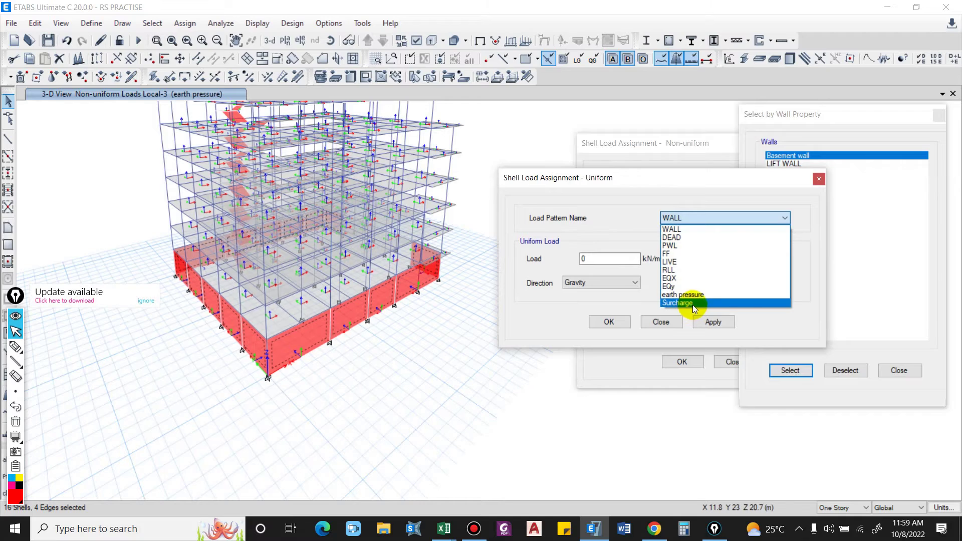
pyautogui.click(692, 305)
pyautogui.hotkey('alt', 'Tab')
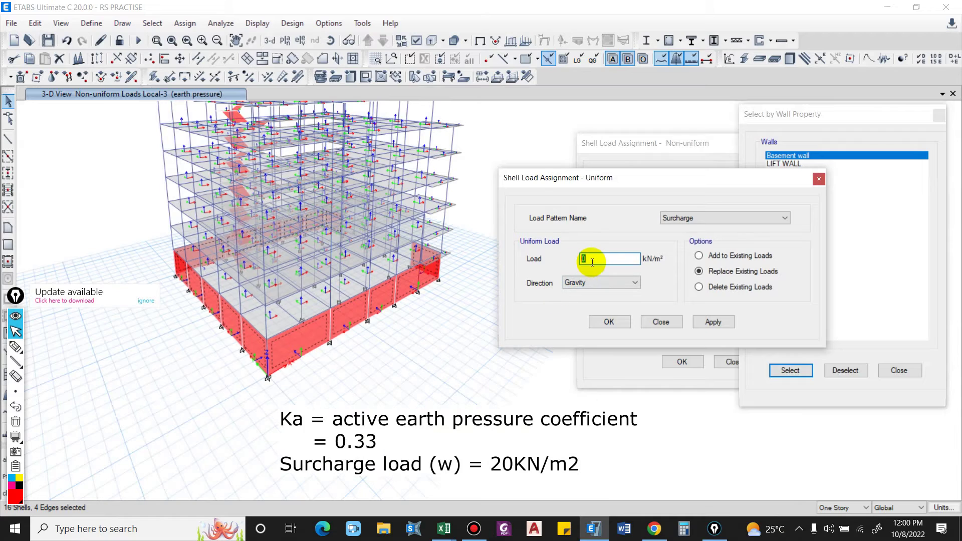
pyautogui.write('.6')
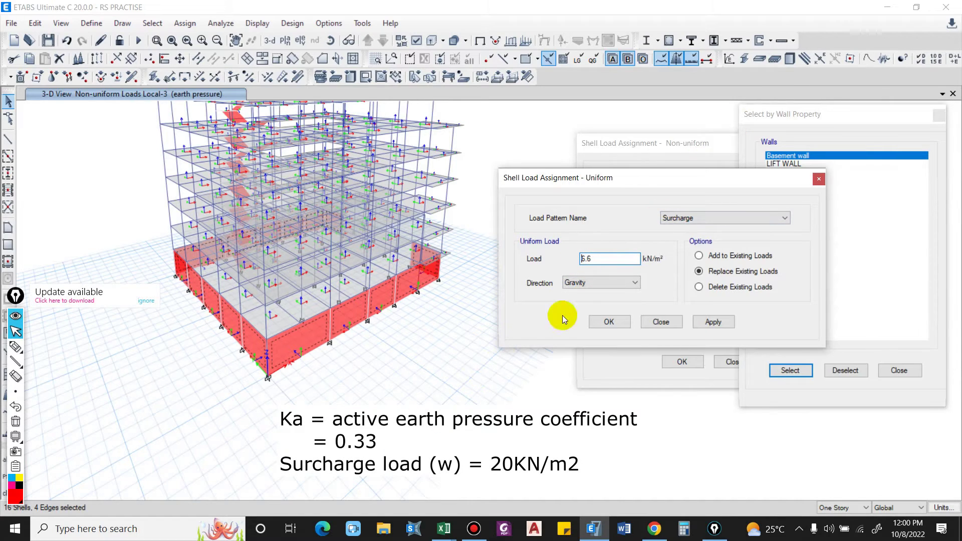
pyautogui.click(610, 288)
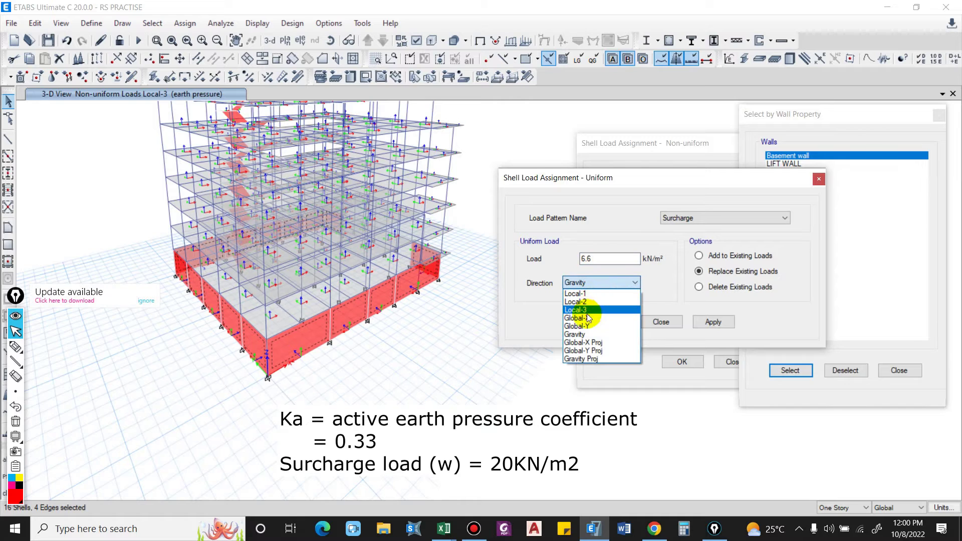
pyautogui.click(586, 311)
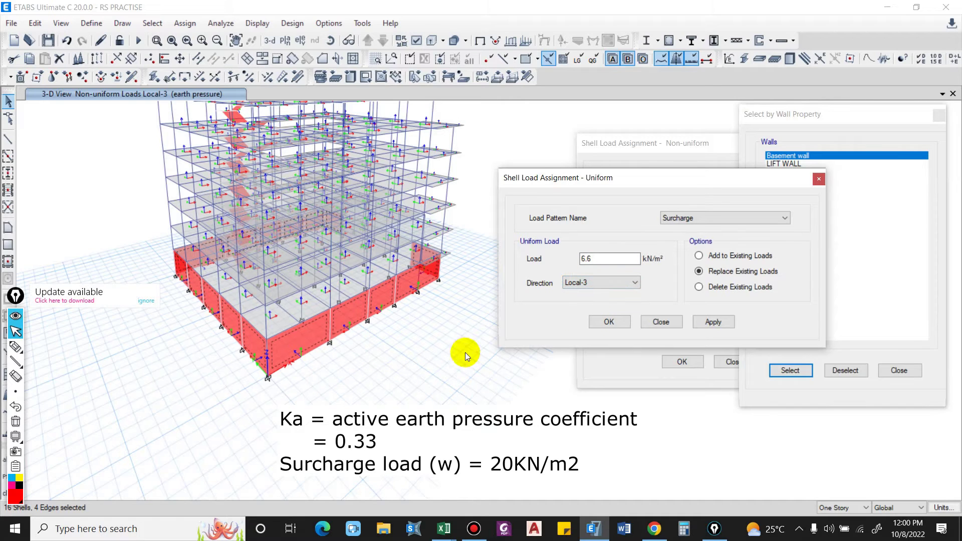
pyautogui.click(713, 320)
pyautogui.click(661, 322)
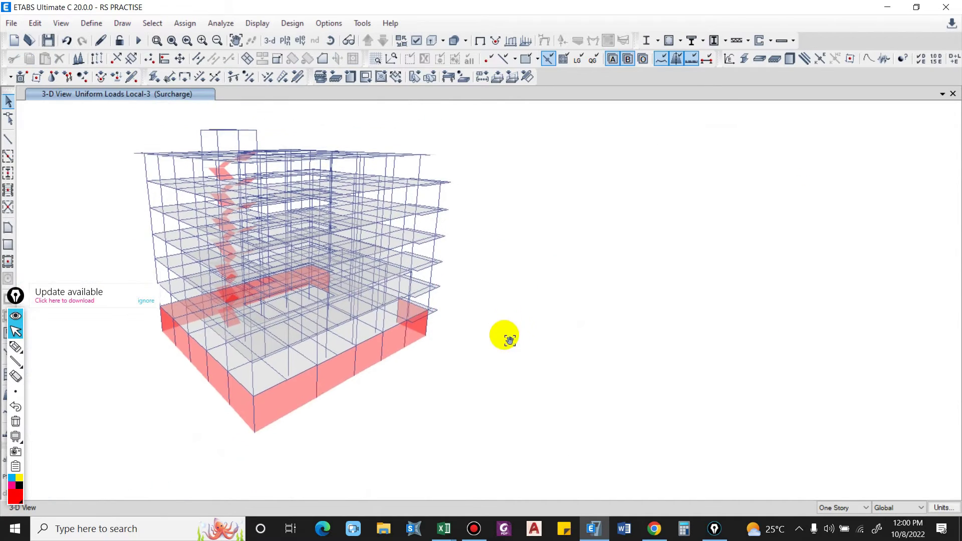
pyautogui.moveTo(508, 341); pyautogui.dragTo(434, 363, button='middle')
pyautogui.scroll(5, 453, 363)
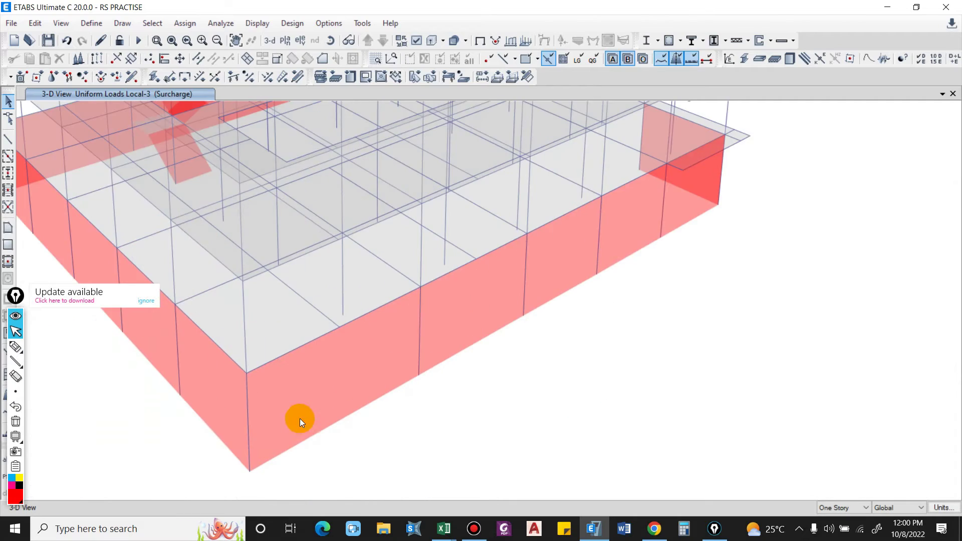
pyautogui.scroll(-5, 300, 419)
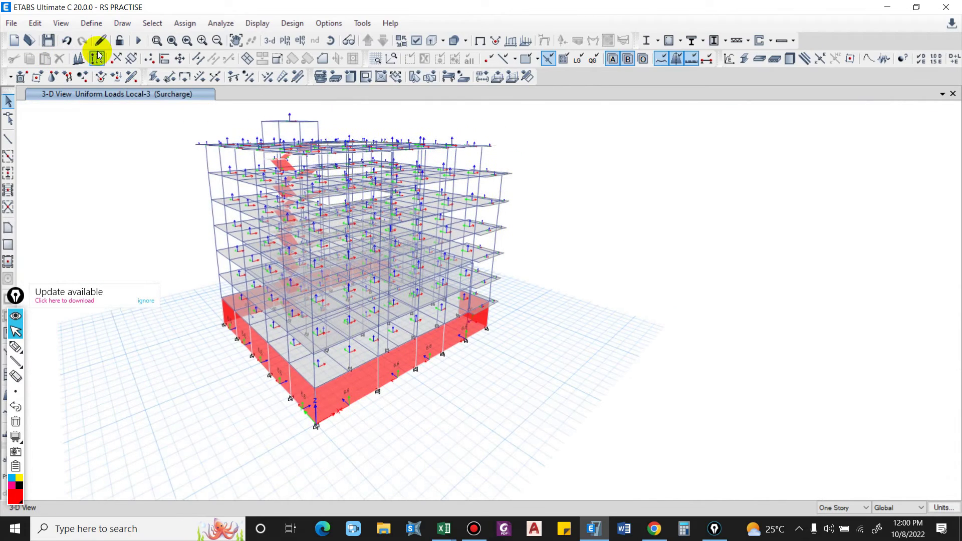
# Step: Add the earth pressure load case with scale factor 1.2 to the 1.2DL +1.5LL load combination
pyautogui.click(91, 23)
pyautogui.click(149, 339)
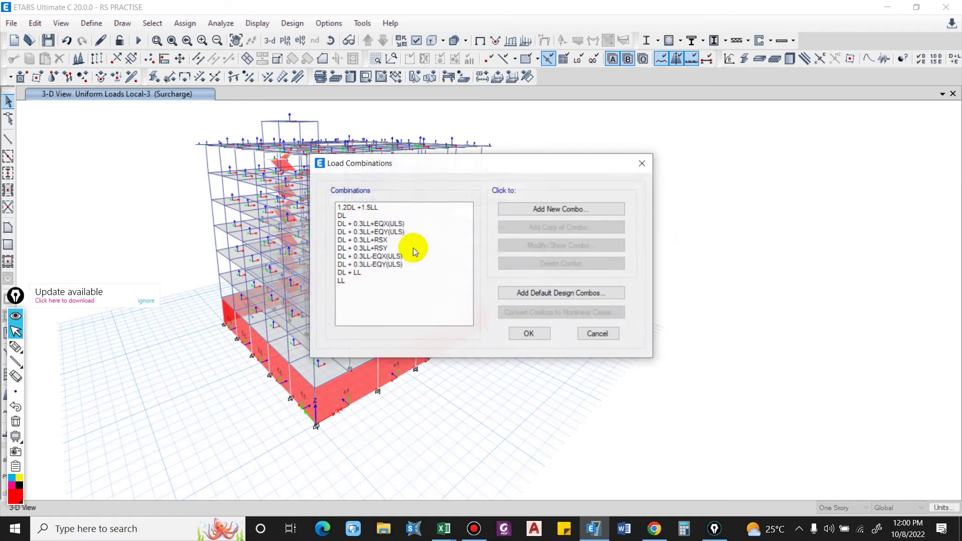
pyautogui.click(359, 205)
pyautogui.click(551, 248)
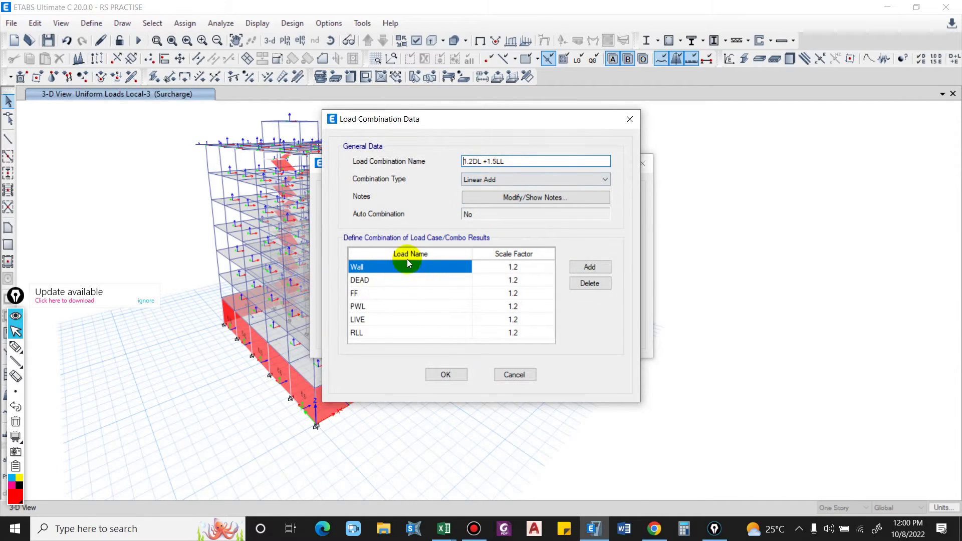
pyautogui.click(412, 331)
pyautogui.scroll(-1, 430, 335)
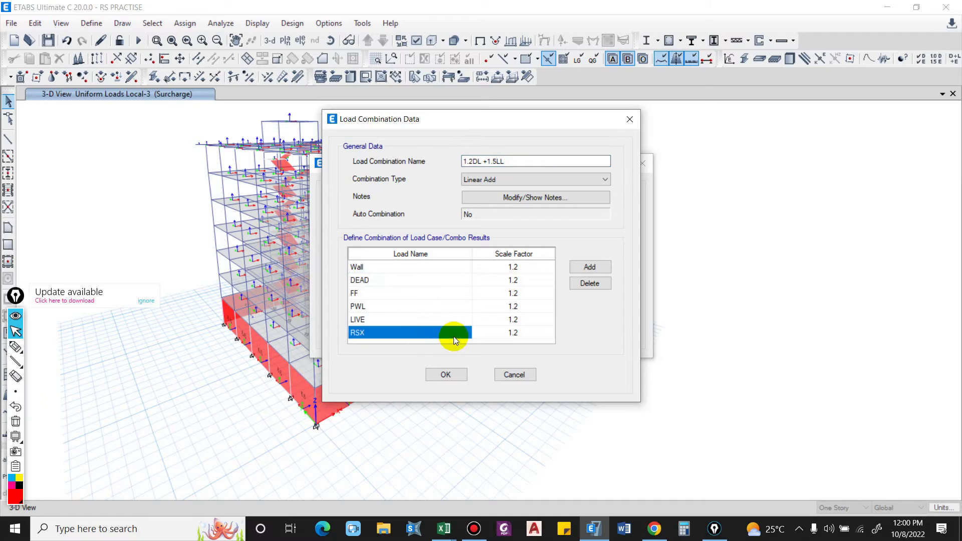
pyautogui.click(576, 268)
pyautogui.click(415, 330)
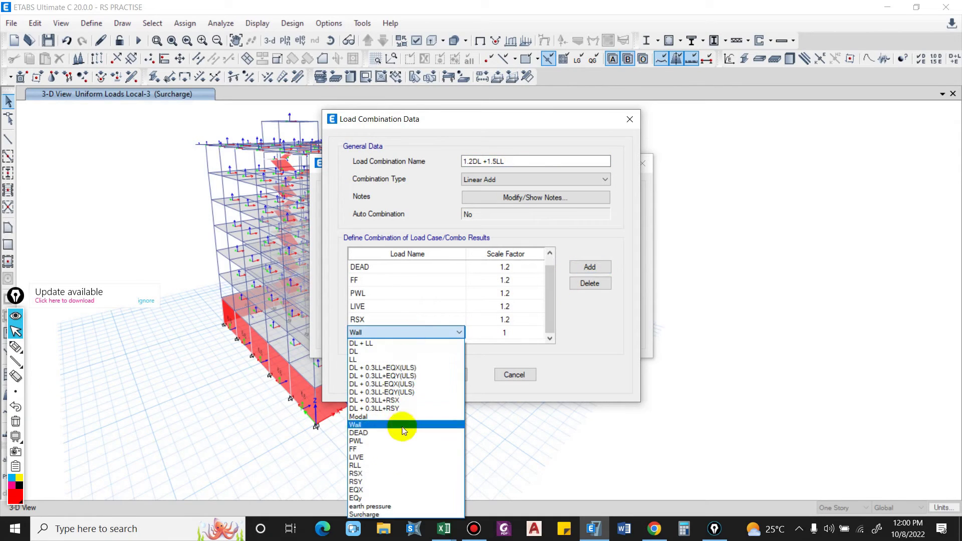
pyautogui.click(388, 505)
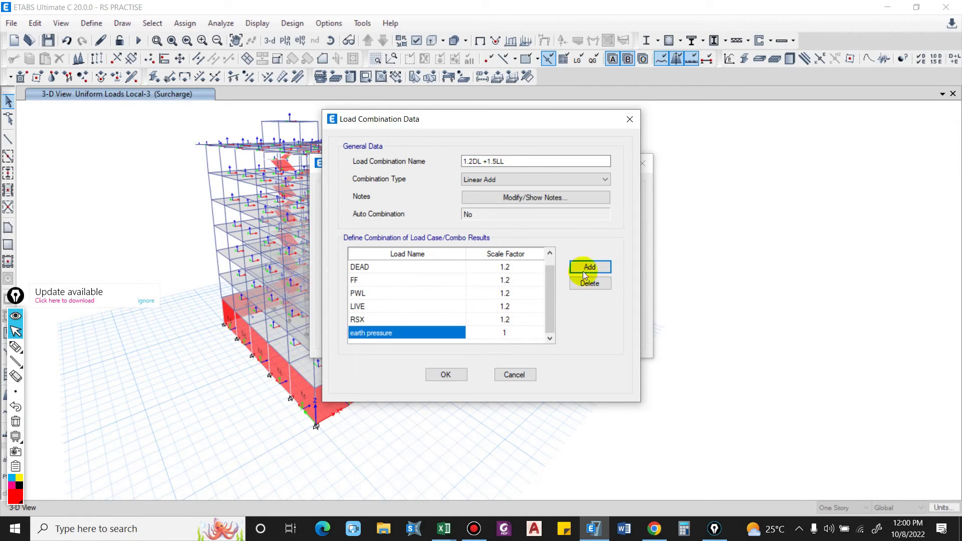
pyautogui.click(515, 332)
pyautogui.write('1.2')
pyautogui.press('Return')
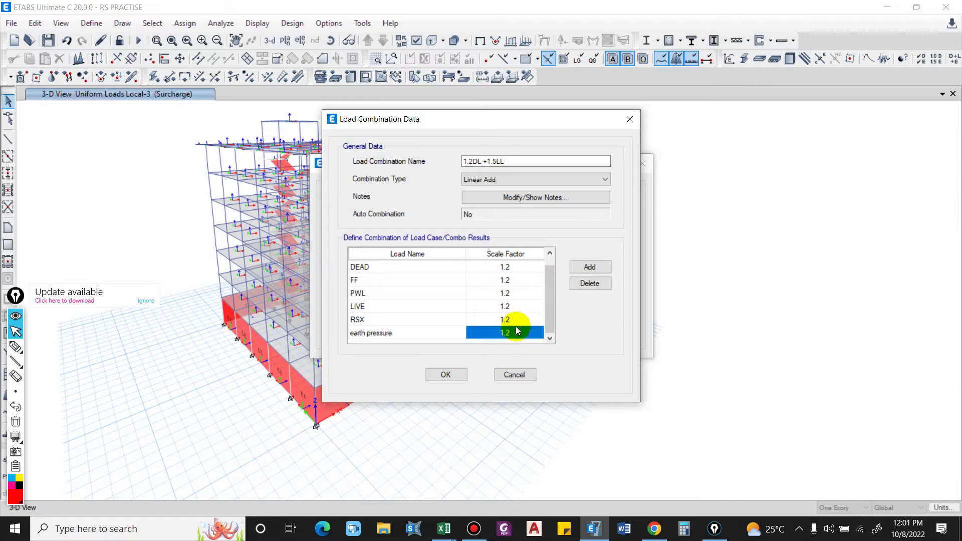
# Step: Add the Surcharge load case with scale factor 1.5 to the same combination and save the load combinations
pyautogui.click(597, 271)
pyautogui.click(374, 333)
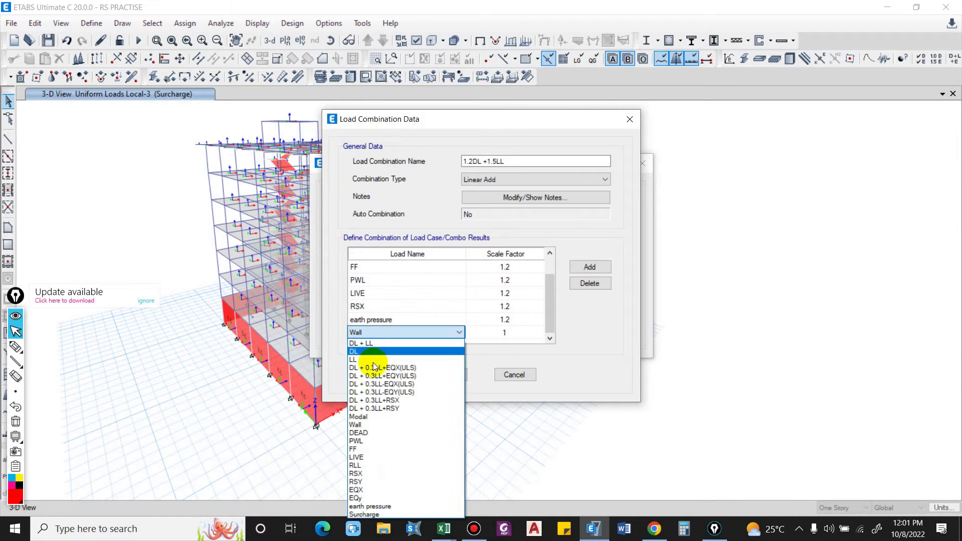
pyautogui.click(361, 515)
pyautogui.click(517, 333)
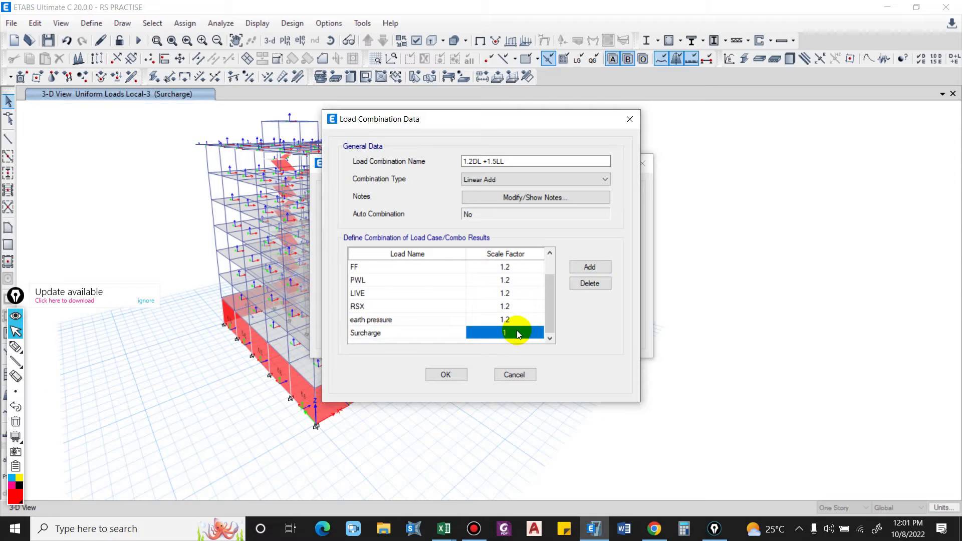
pyautogui.write('1.5')
pyautogui.press('Return')
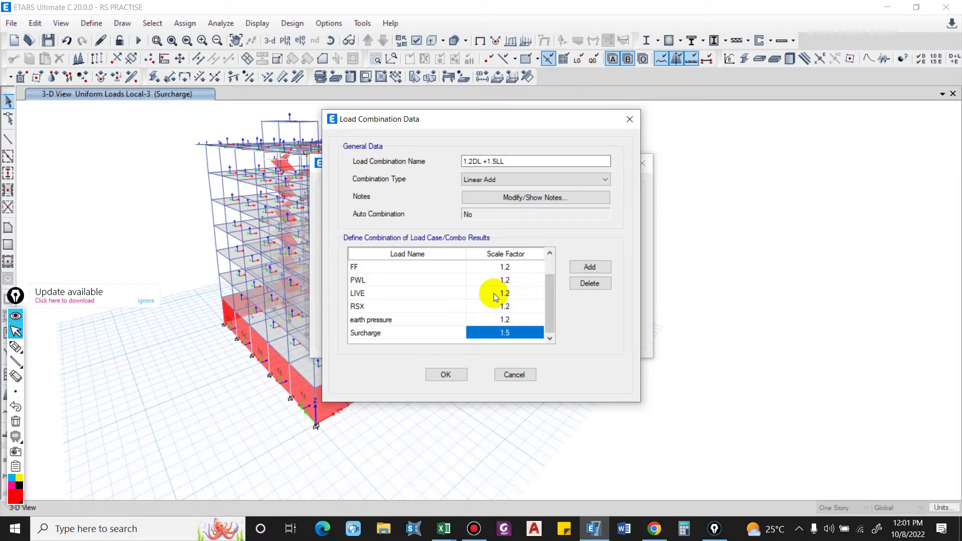
pyautogui.click(446, 374)
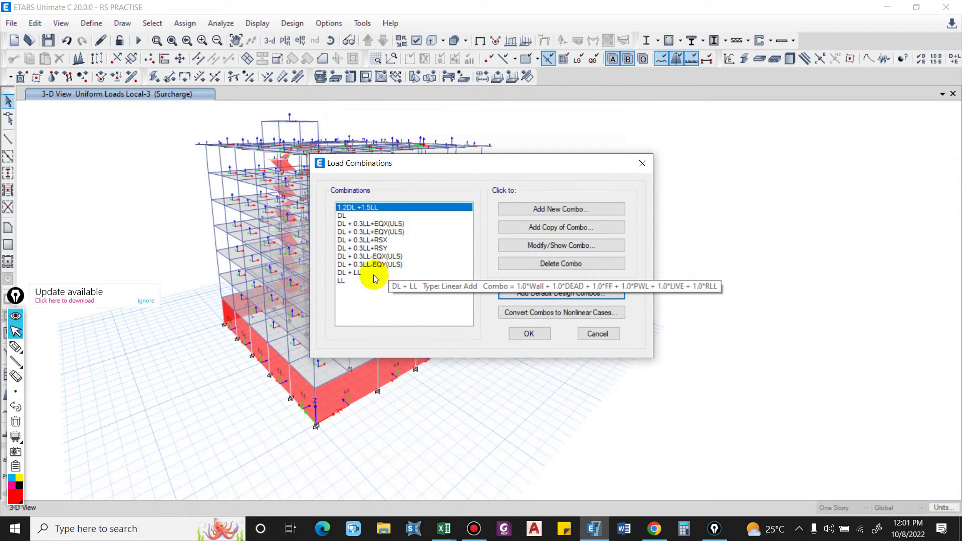
pyautogui.click(381, 223)
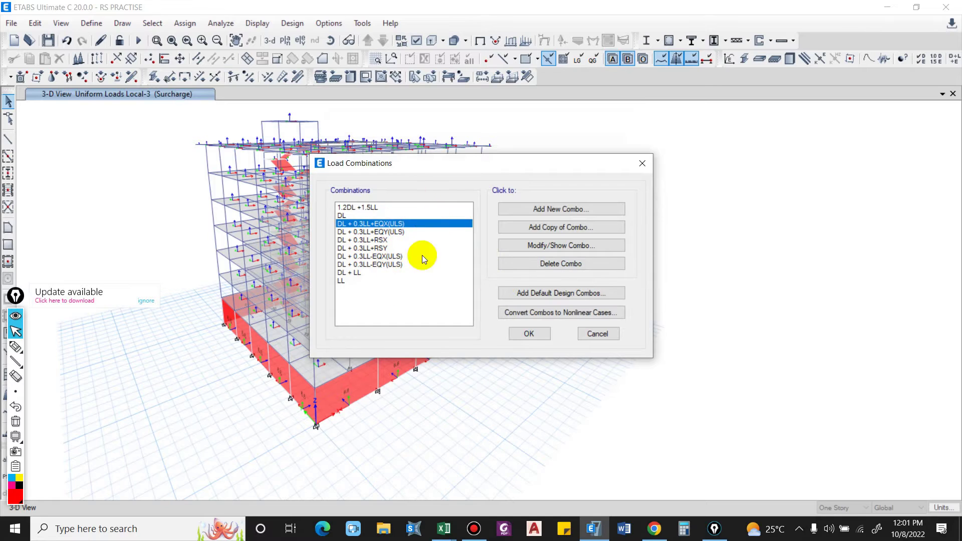
pyautogui.click(529, 334)
# Step: Set the bottom story of the EQX seismic load pattern's story range to 1F
pyautogui.click(91, 23)
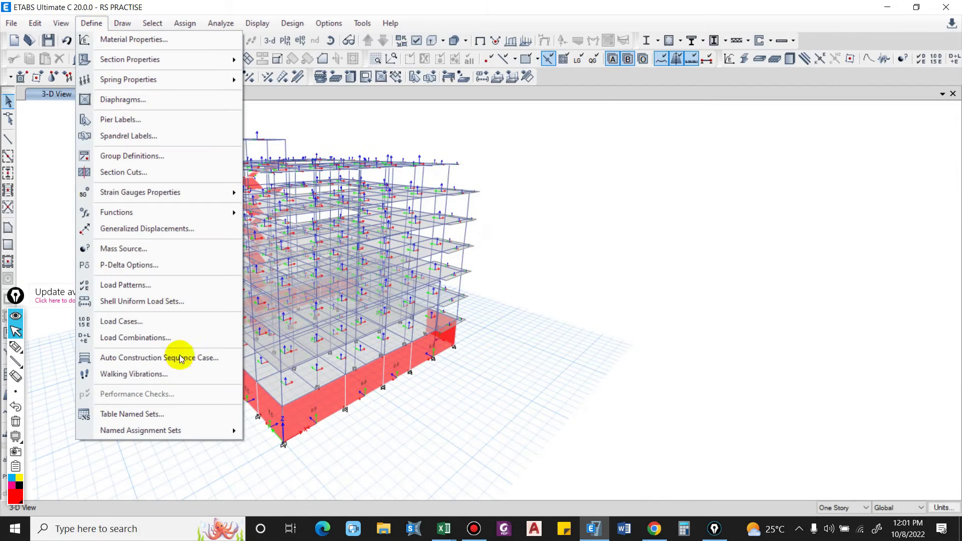
pyautogui.click(131, 285)
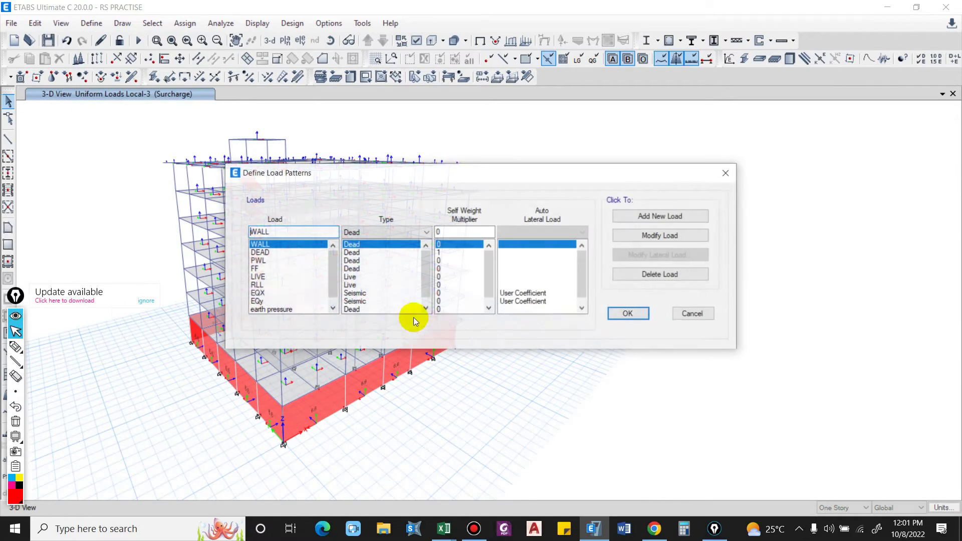
pyautogui.click(275, 293)
pyautogui.click(661, 255)
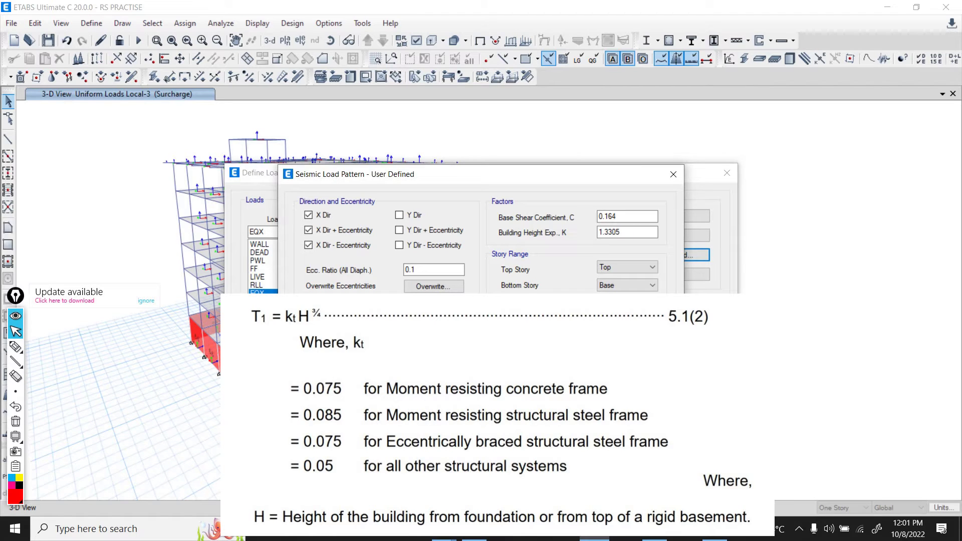
pyautogui.click(613, 284)
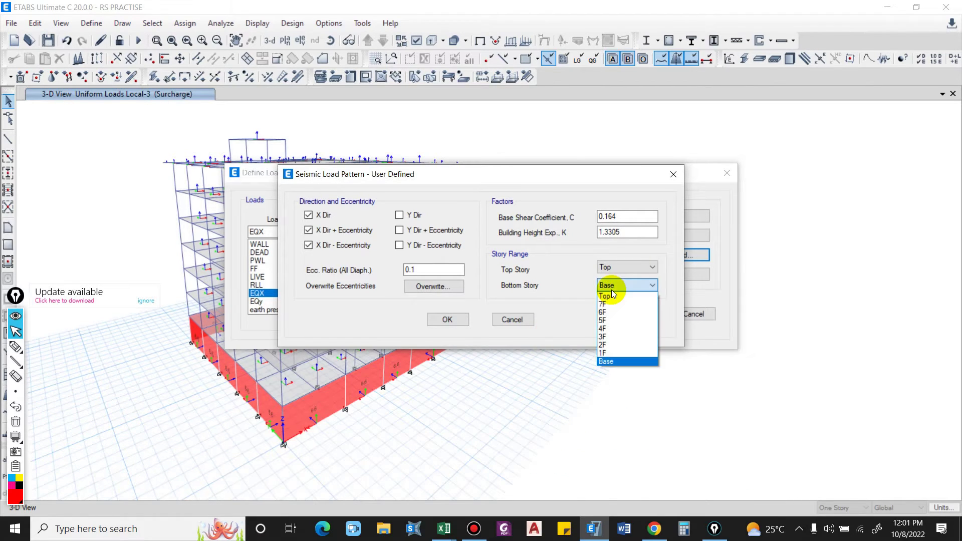
pyautogui.click(606, 353)
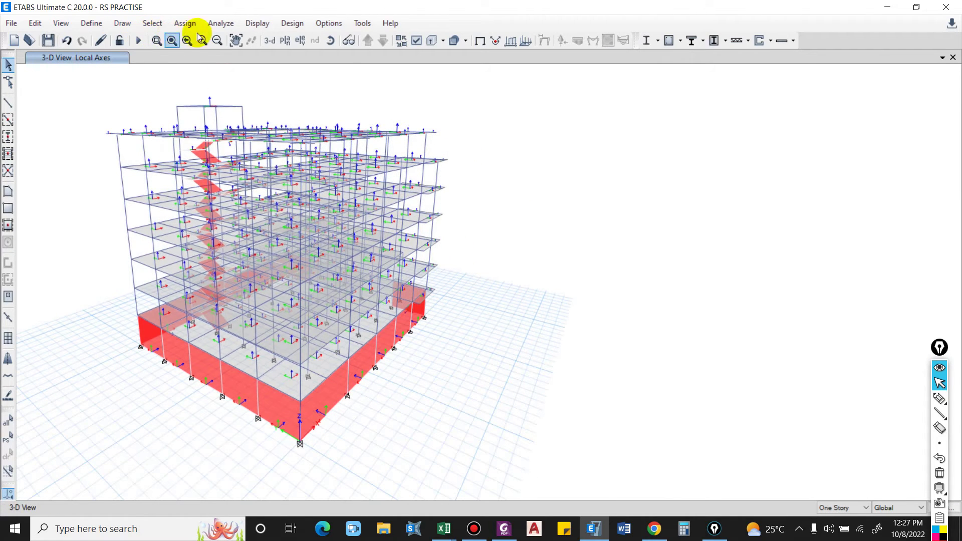
# Step: Display the pier labels in the 3-D view and inspect them along the basement walls
pyautogui.click(61, 23)
pyautogui.click(129, 111)
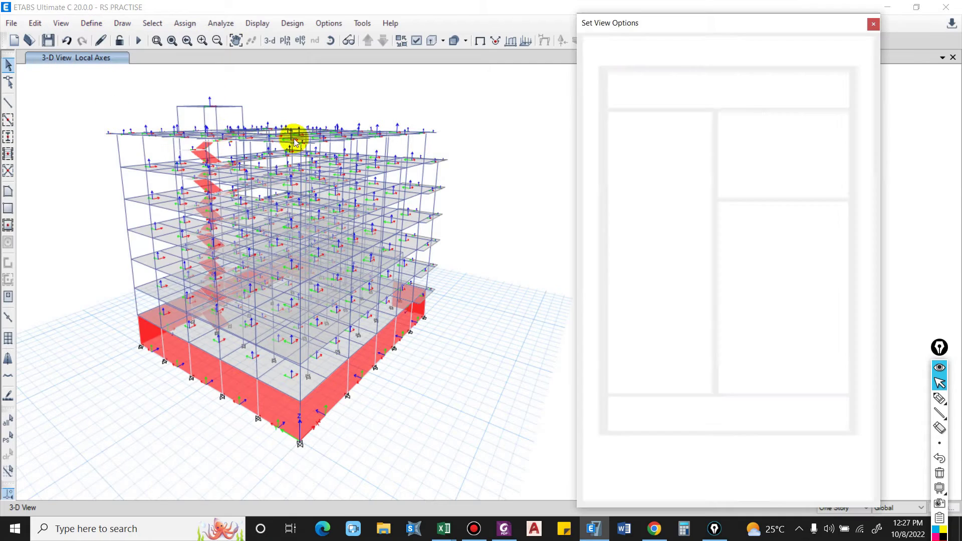
pyautogui.click(708, 59)
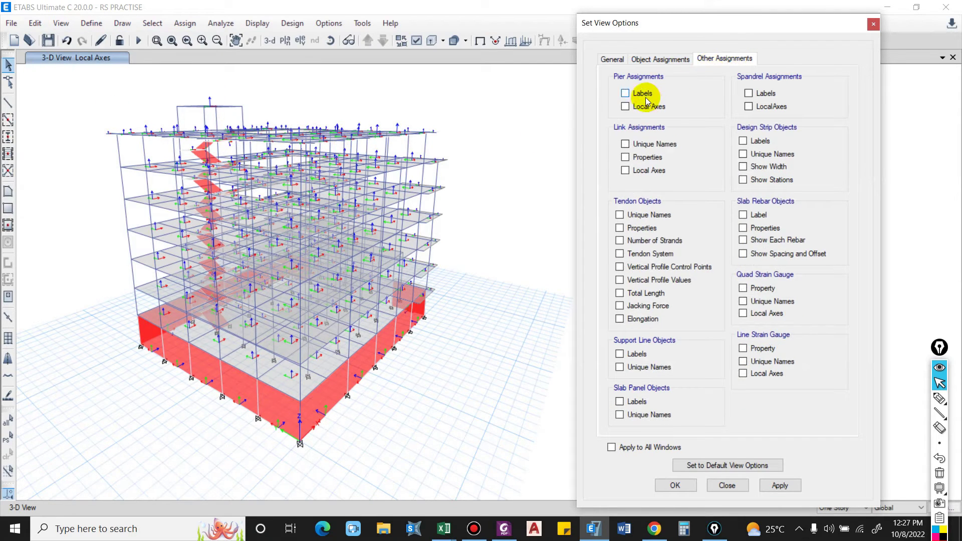
pyautogui.click(626, 93)
pyautogui.click(769, 489)
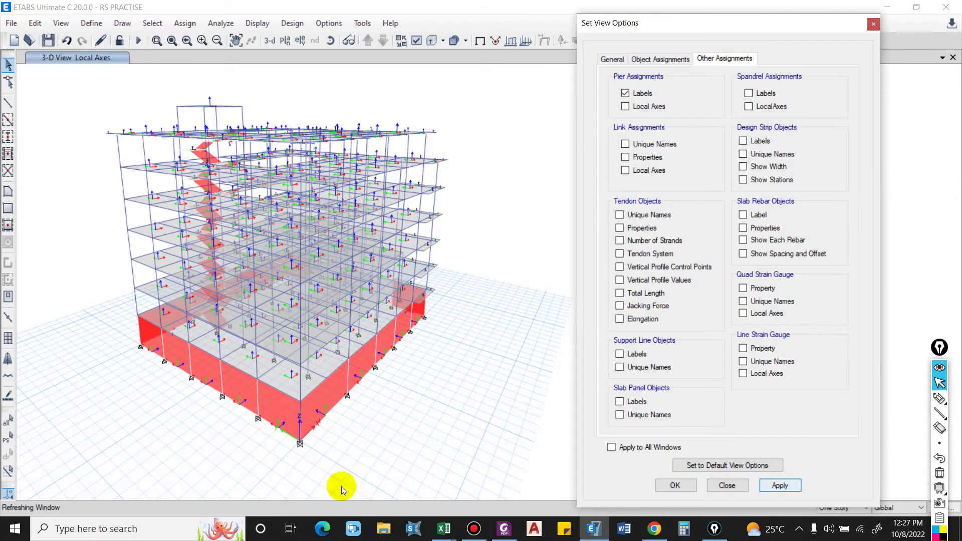
pyautogui.scroll(5, 260, 423)
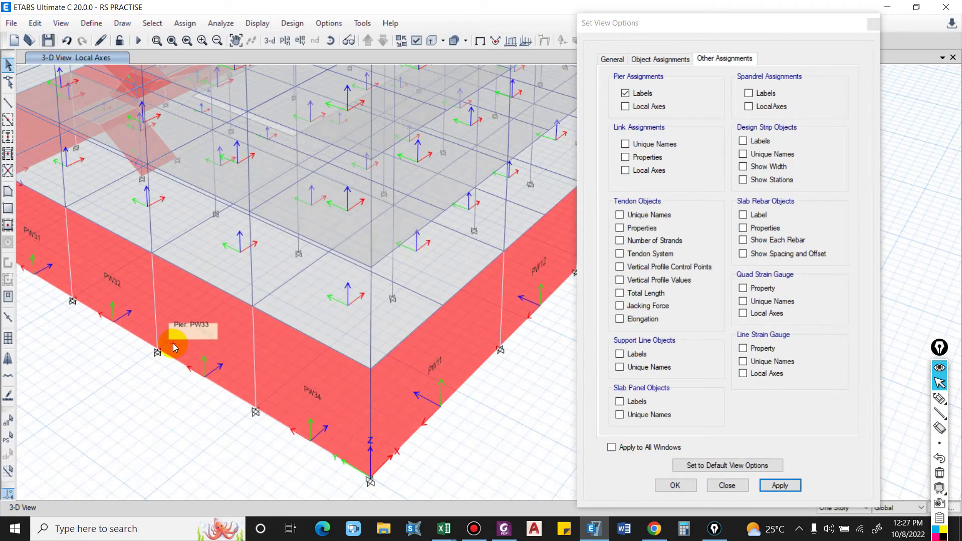
pyautogui.scroll(-3, 257, 391)
pyautogui.scroll(3, 361, 301)
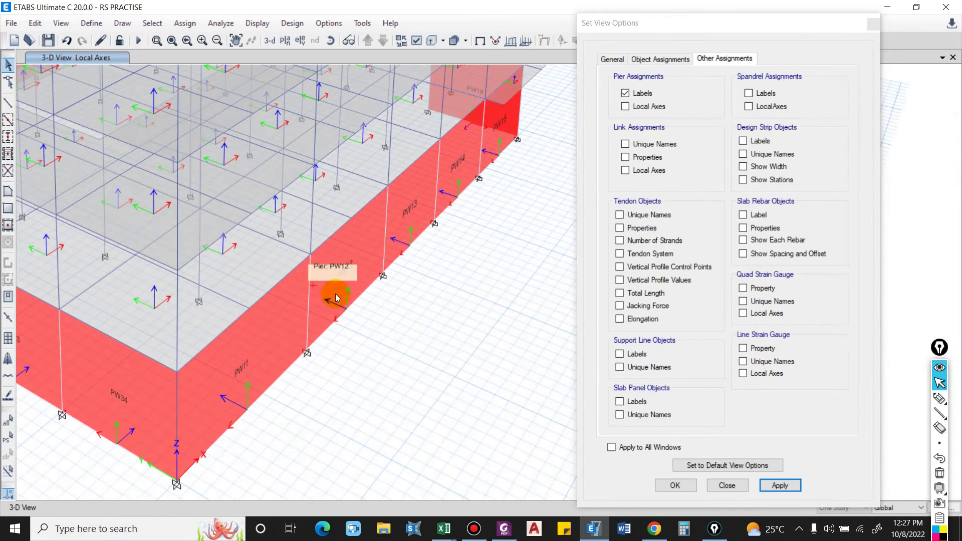
pyautogui.scroll(-5, 301, 283)
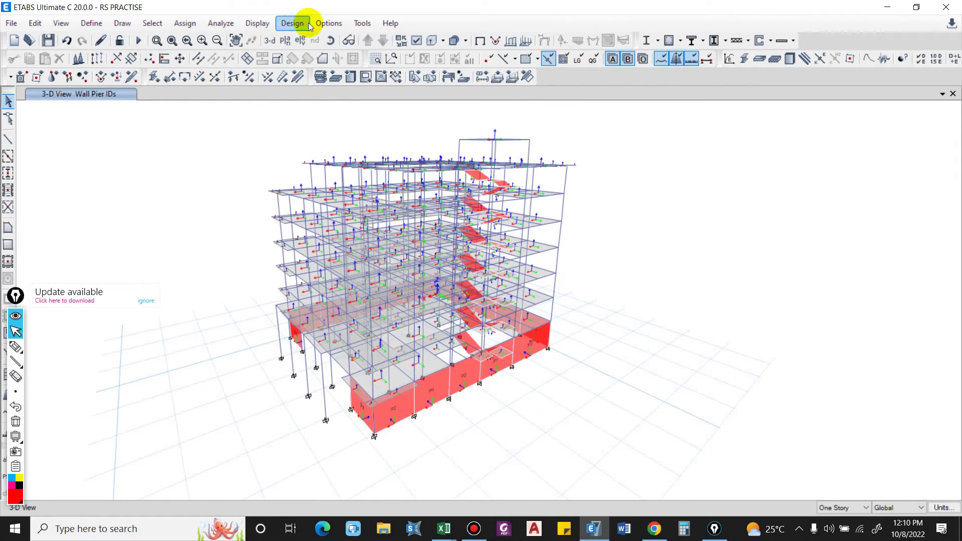
# Step: Set both the rebar material and the rebar shear material to HYSD500 in the IS 456:2000 shear wall design preferences
pyautogui.click(300, 24)
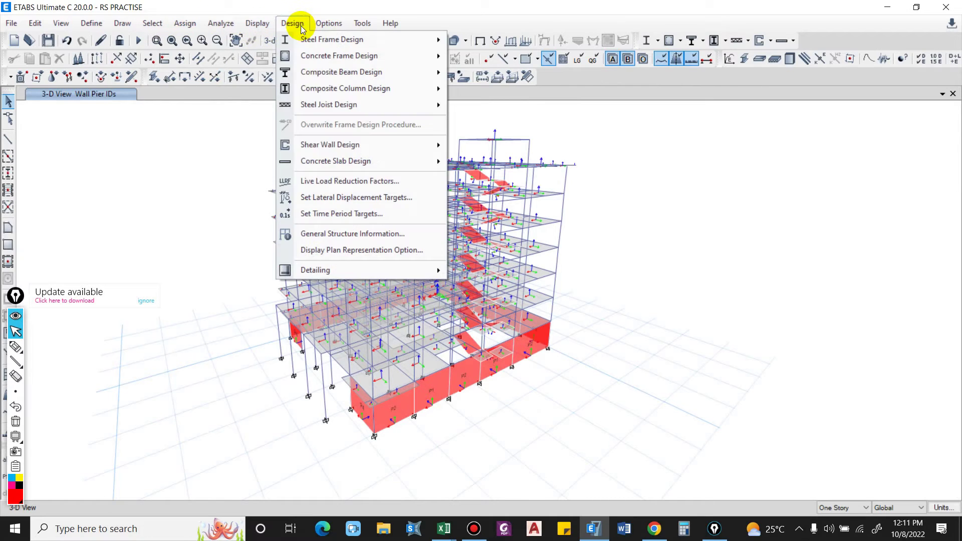
pyautogui.moveTo(334, 142)
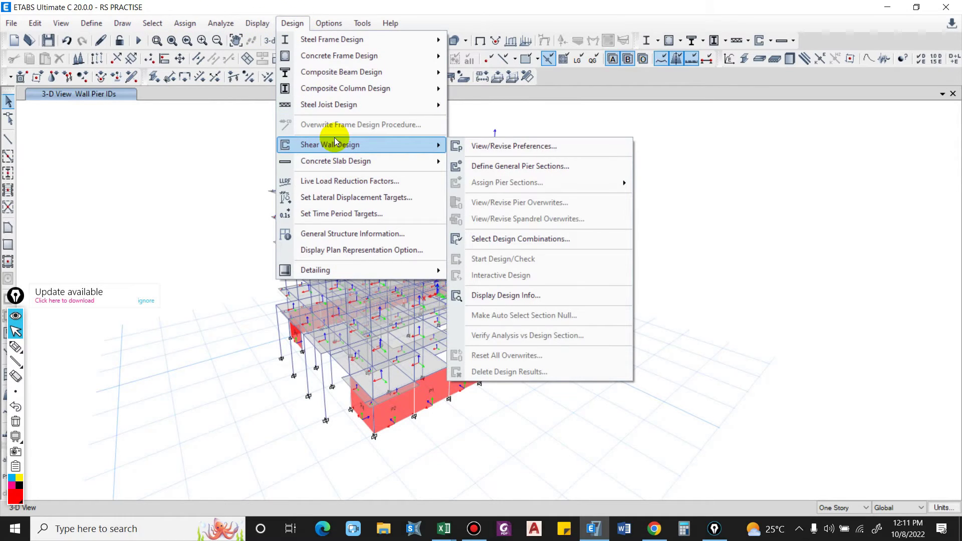
pyautogui.click(516, 146)
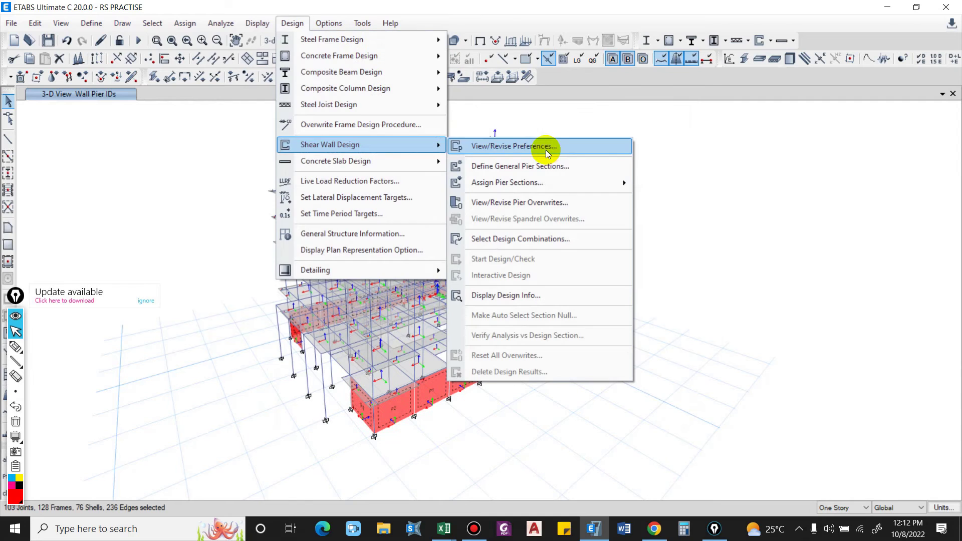
pyautogui.click(519, 150)
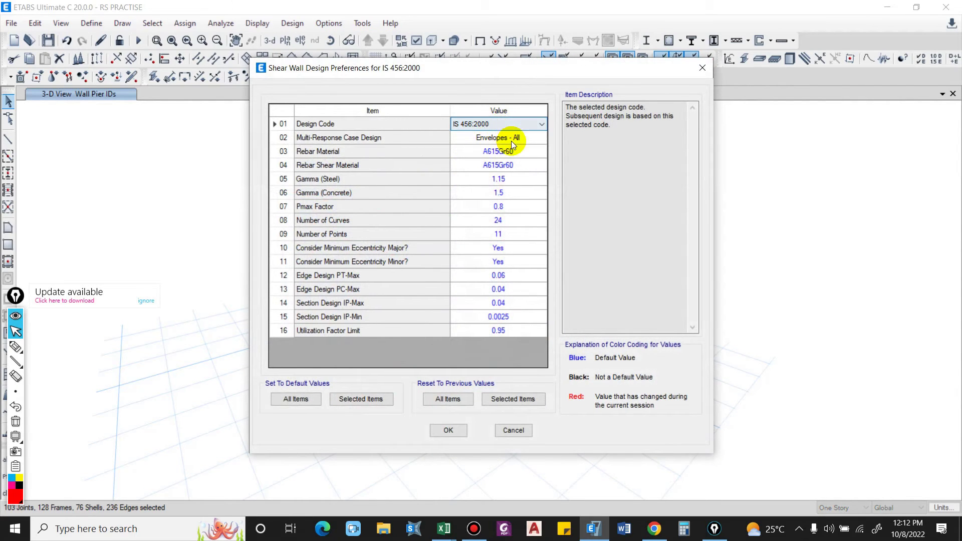
pyautogui.click(515, 153)
pyautogui.click(515, 153)
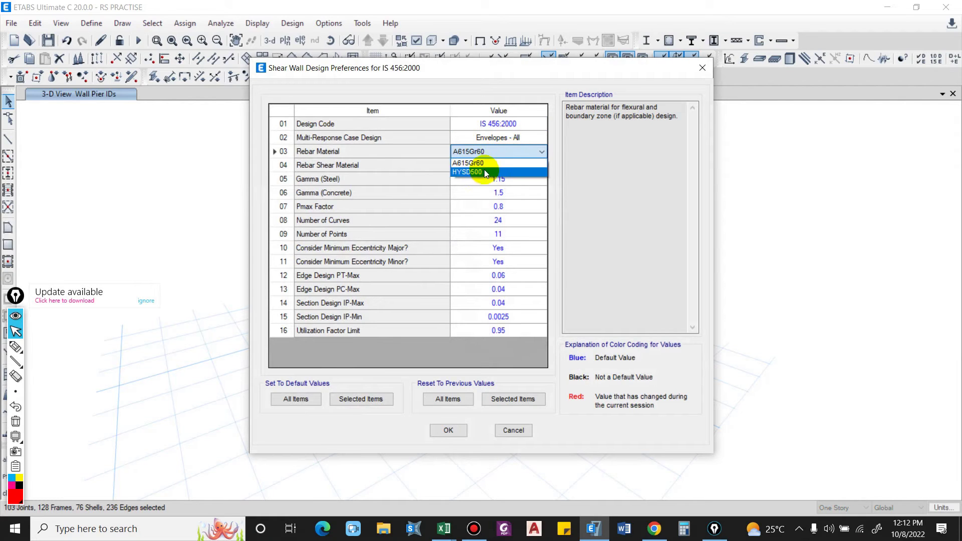
pyautogui.click(484, 172)
pyautogui.click(500, 165)
pyautogui.click(499, 165)
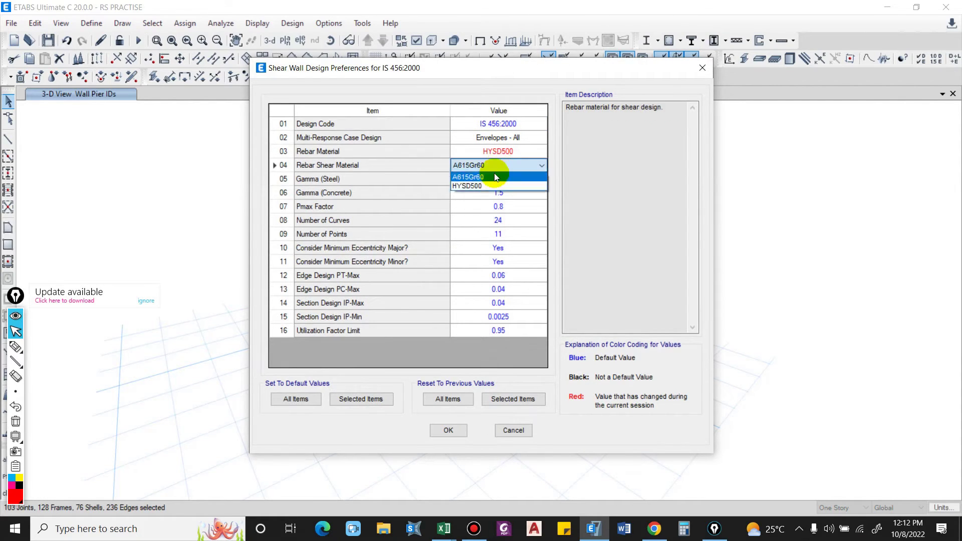
pyautogui.click(480, 186)
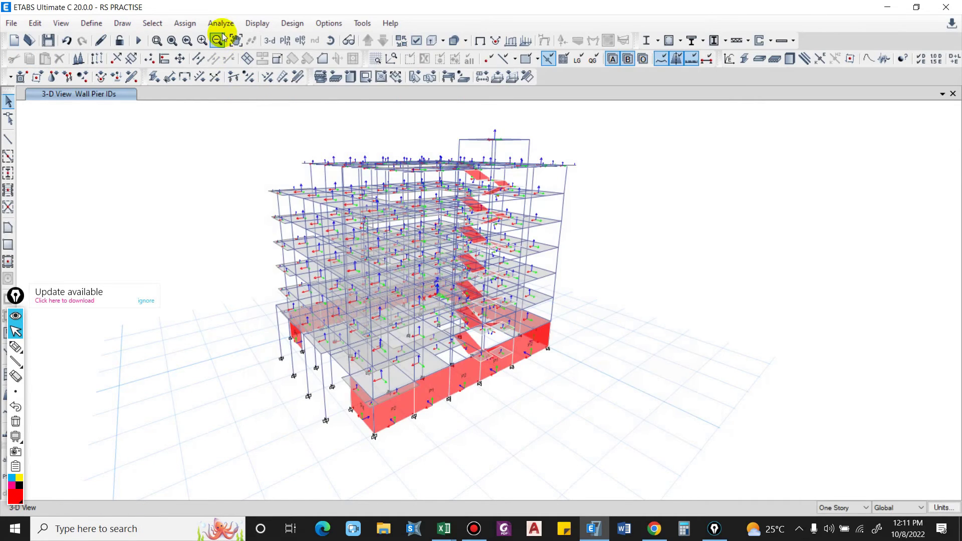
pyautogui.click(252, 24)
pyautogui.moveTo(286, 23)
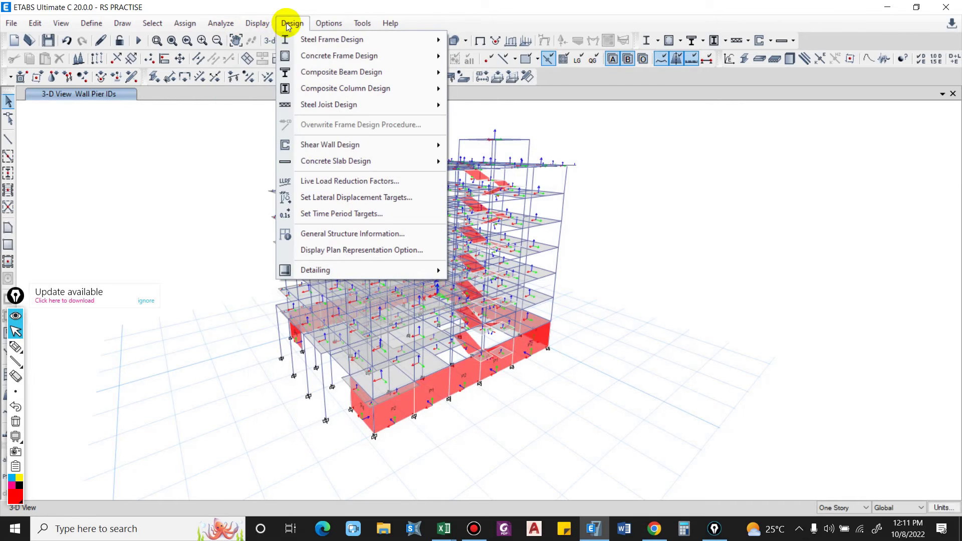
pyautogui.click(636, 274)
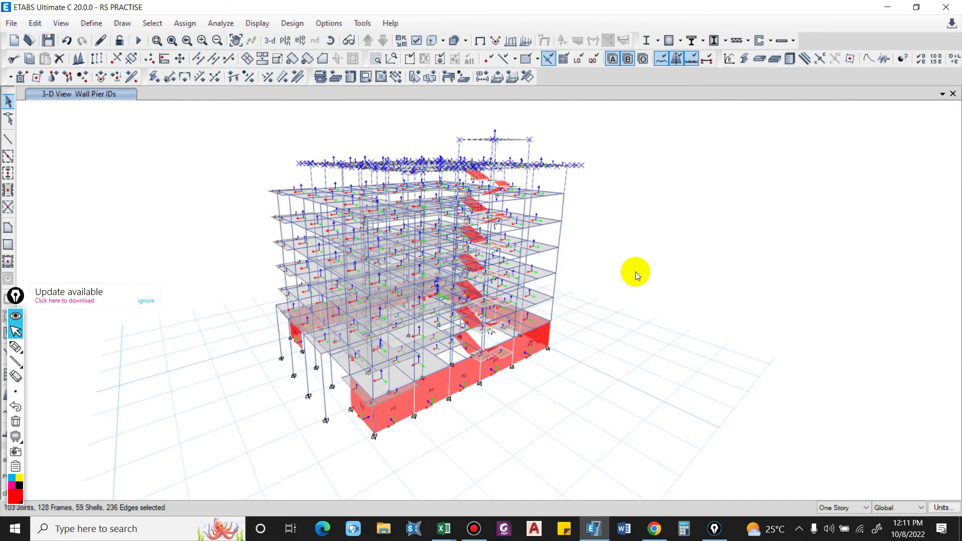
# Step: Select all shells that have the Basement wall property
pyautogui.click(166, 25)
pyautogui.moveTo(318, 158)
pyautogui.click(500, 253)
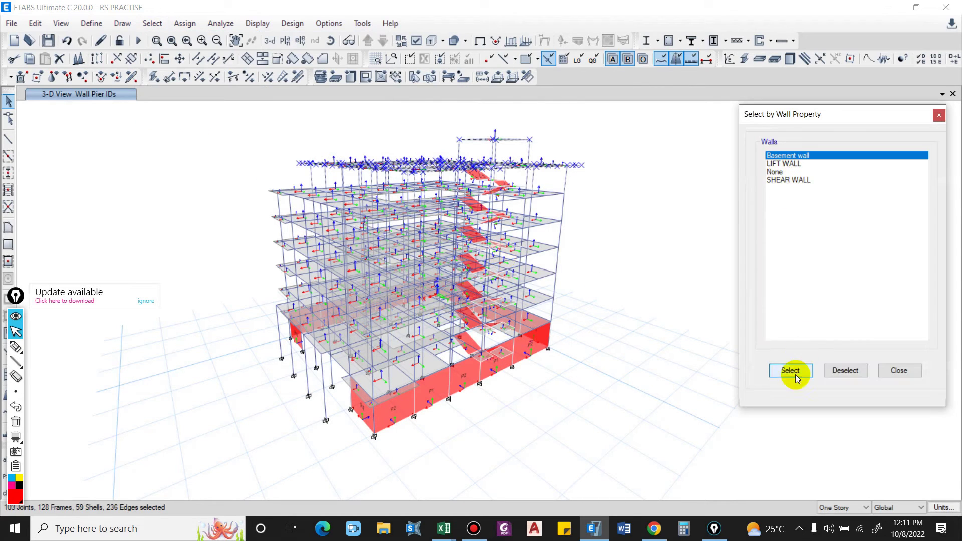
pyautogui.click(790, 370)
# Step: Start a uniform reinforcing assignment for the selected basement wall piers and set the pier material to M35
pyautogui.click(292, 23)
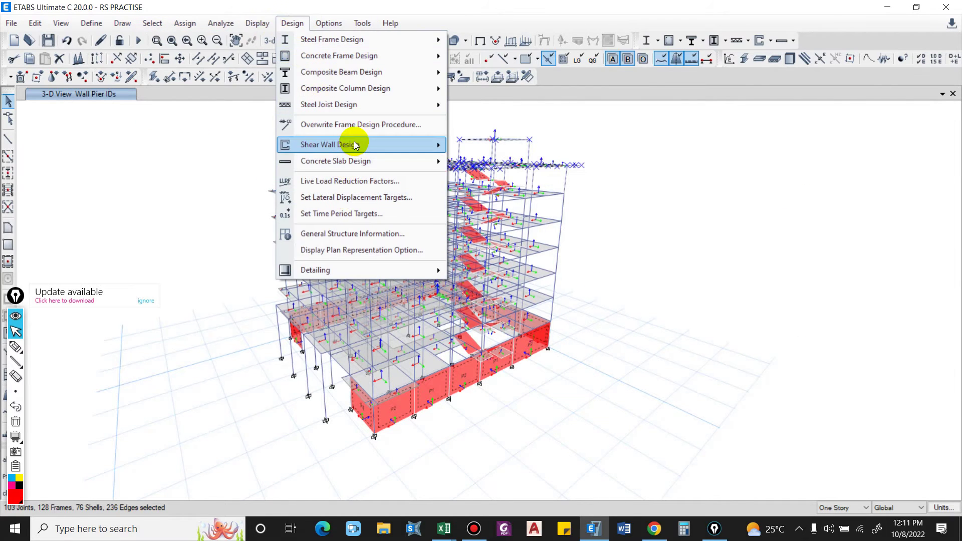
pyautogui.moveTo(354, 145)
pyautogui.moveTo(496, 183)
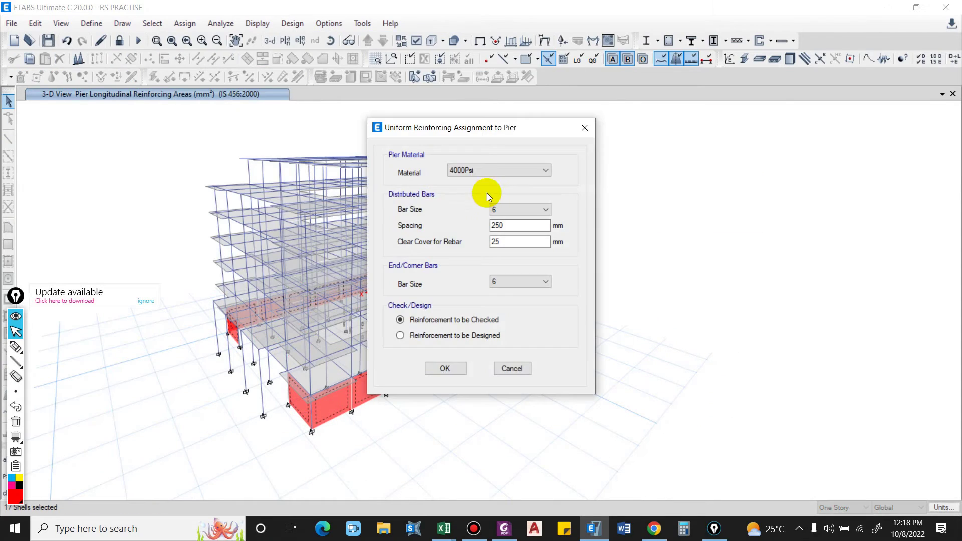
pyautogui.click(486, 171)
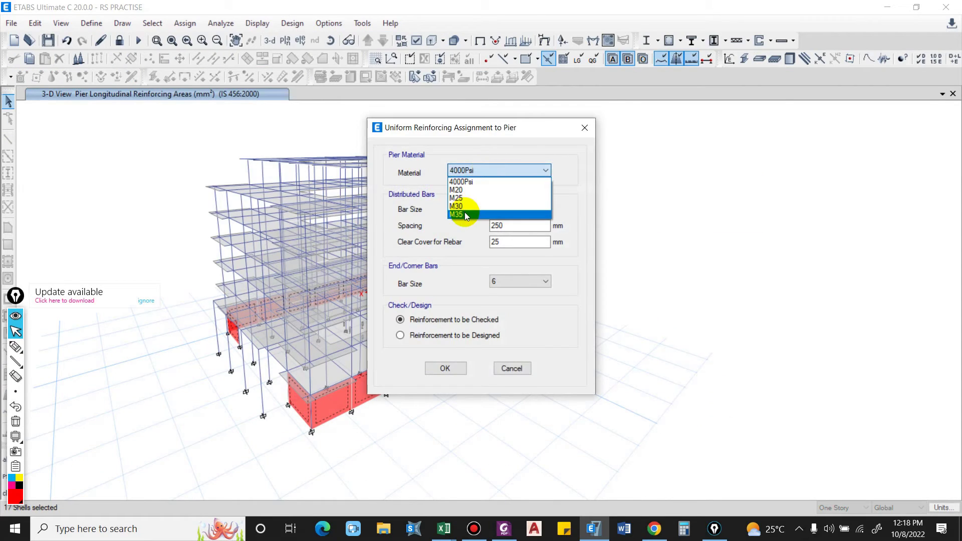
pyautogui.click(464, 214)
pyautogui.press('Tab')
pyautogui.press('Tab')
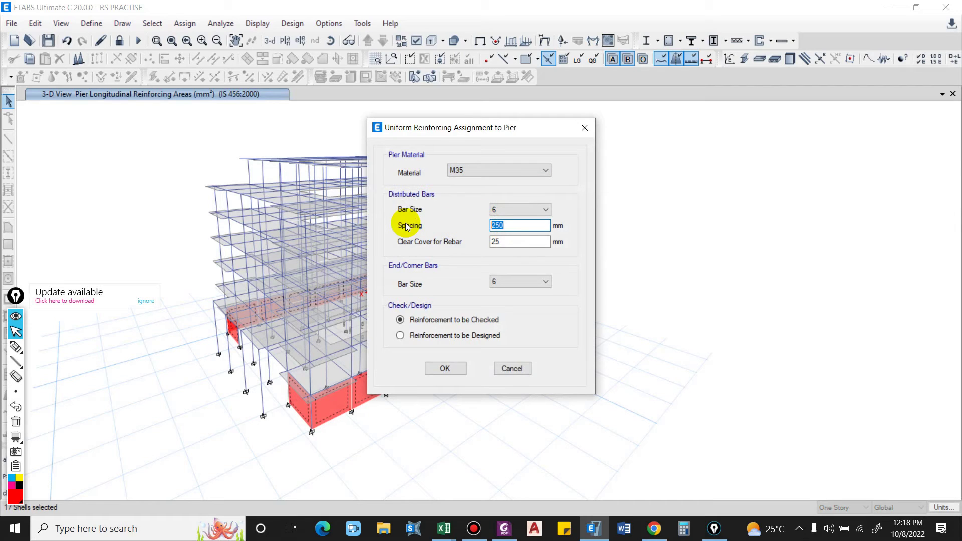
# Step: Set the distributed bars to size 16 at 150 mm spacing with 50 mm clear cover
pyautogui.click(513, 208)
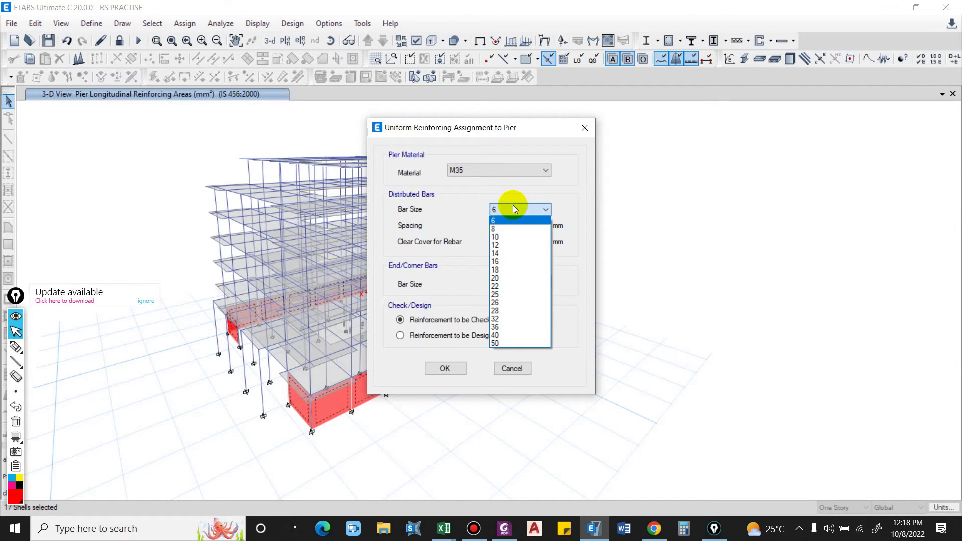
pyautogui.click(504, 262)
pyautogui.press('Tab')
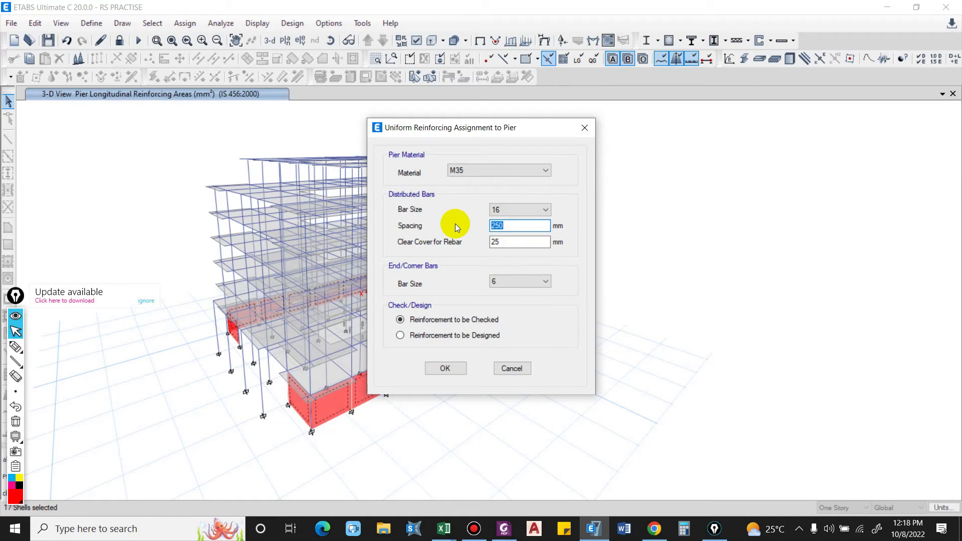
pyautogui.write('150')
pyautogui.click(499, 241)
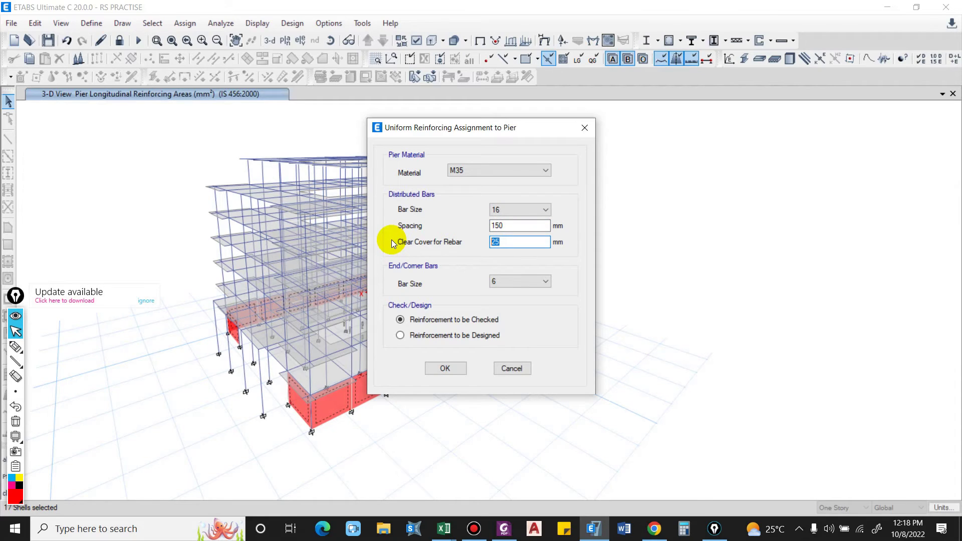
pyautogui.write('50')
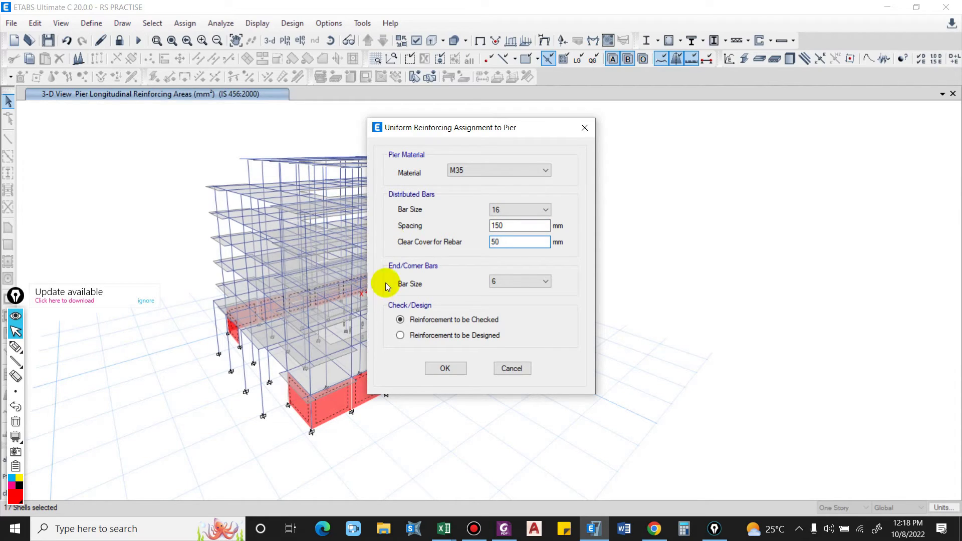
# Step: Set the end/corner bar size to 16 and choose the Reinforcement to be Designed option
pyautogui.click(506, 283)
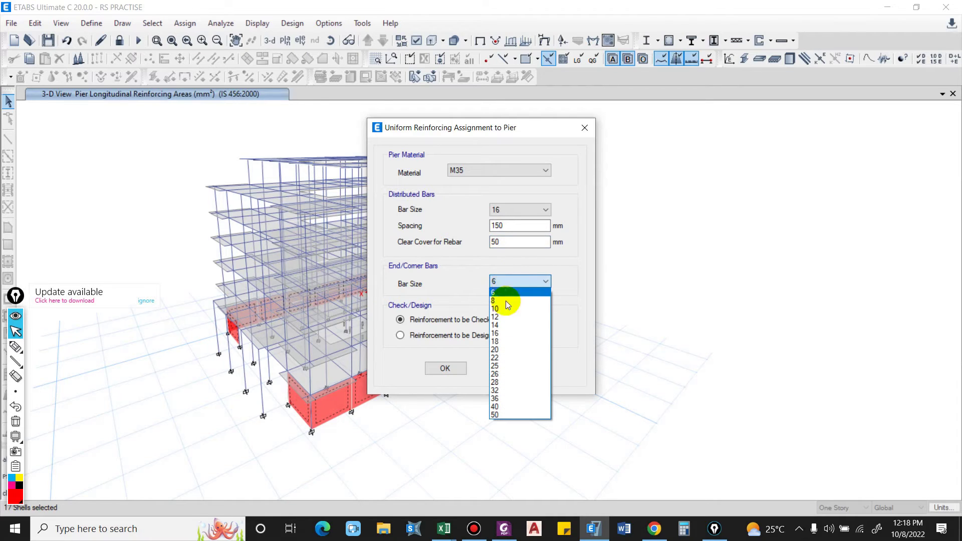
pyautogui.click(508, 333)
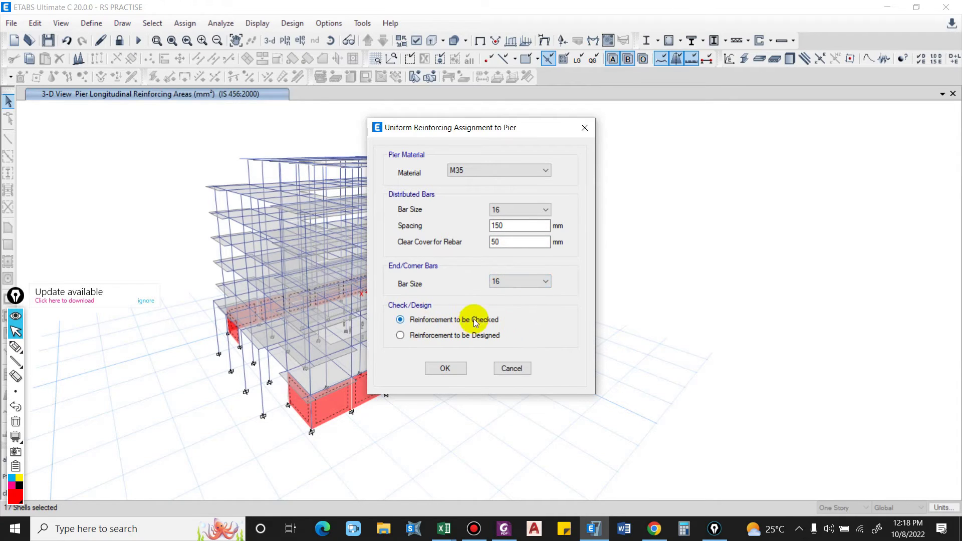
pyautogui.click(451, 344)
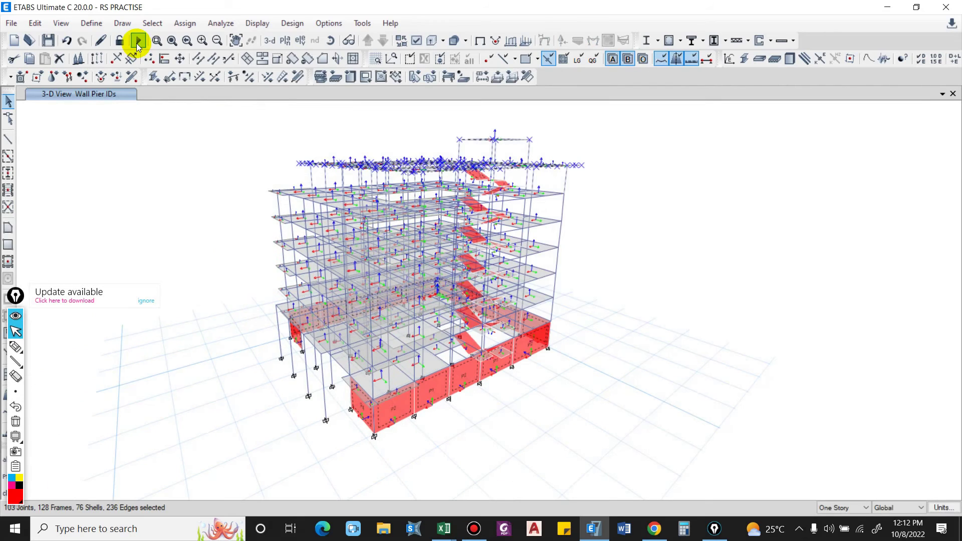
# Step: Run the analysis and add all listed load combinations to the shear wall design combinations
pyautogui.click(136, 40)
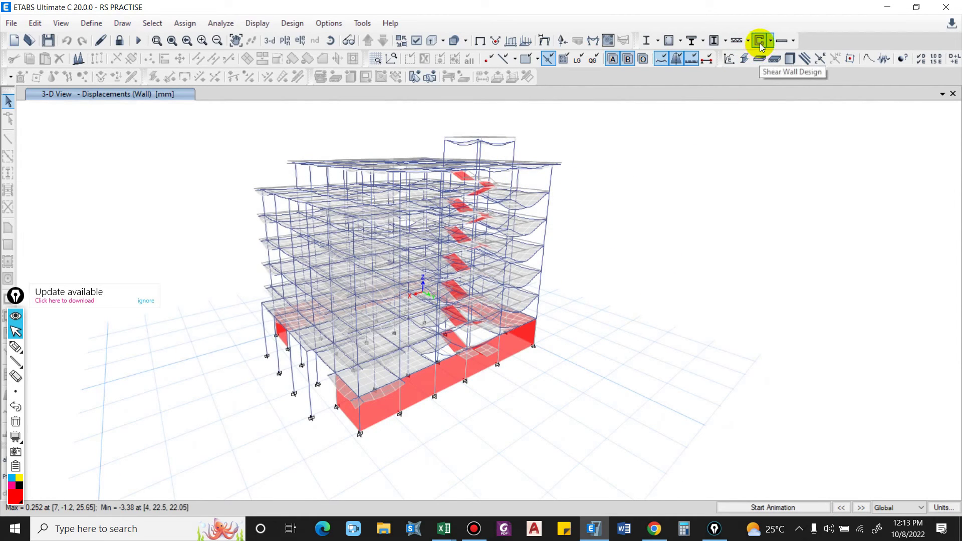
pyautogui.click(759, 44)
pyautogui.click(795, 150)
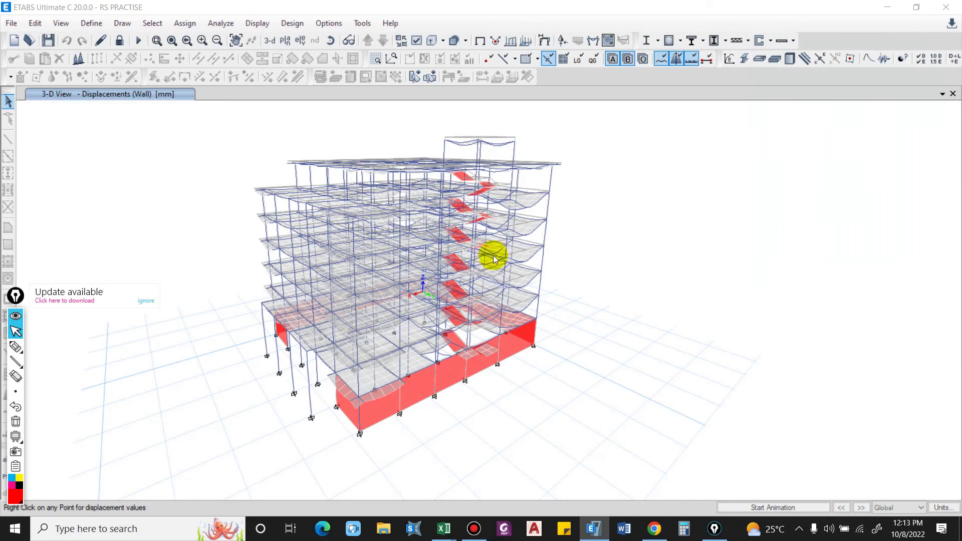
pyautogui.moveTo(345, 212); pyautogui.dragTo(368, 305)
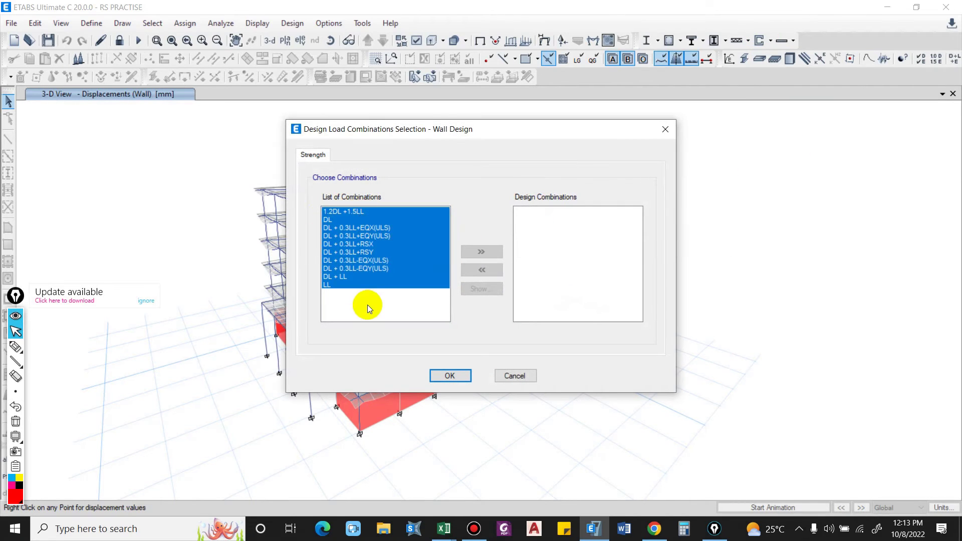
pyautogui.click(481, 252)
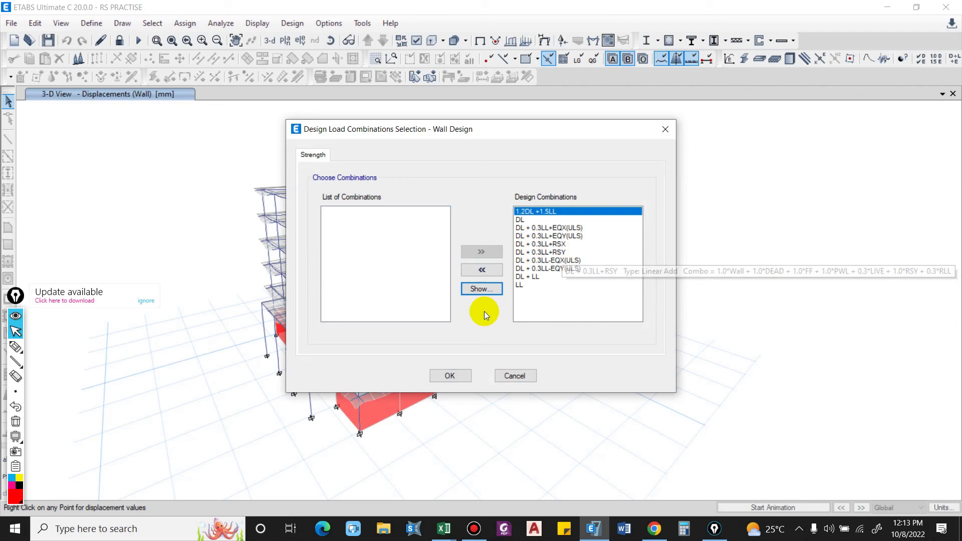
pyautogui.click(465, 376)
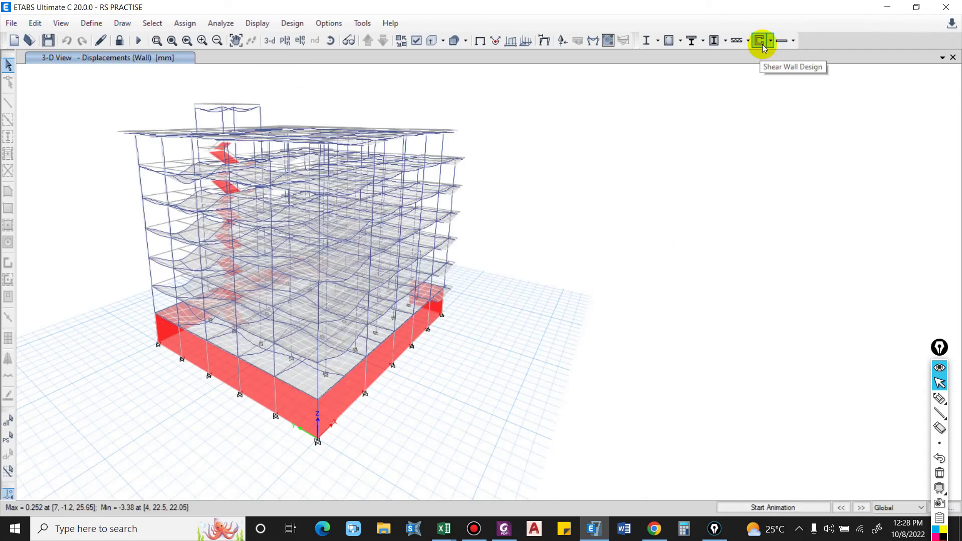
# Step: Run the shear wall design and inspect the pier longitudinal reinforcing areas on the basement walls
pyautogui.click(759, 41)
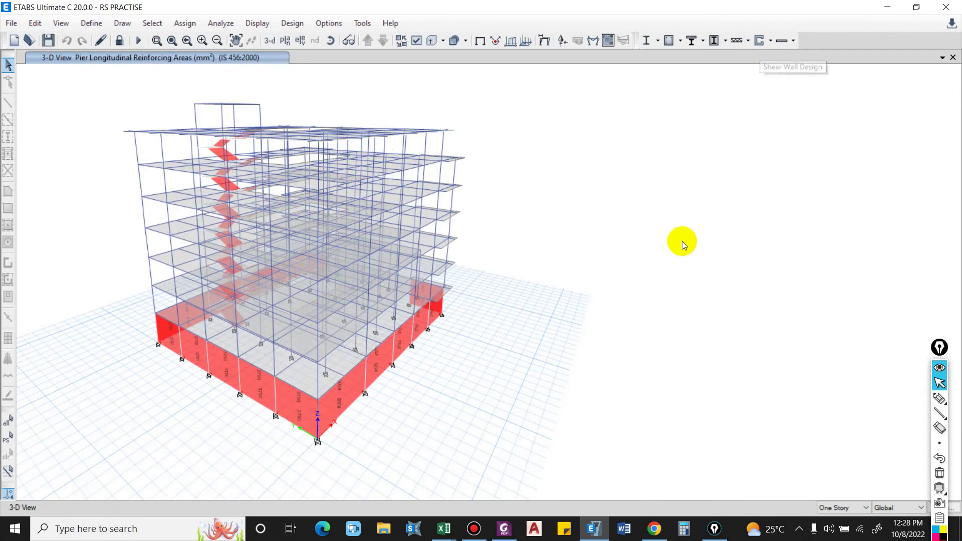
pyautogui.keyDown('shift'); pyautogui.moveTo(616, 352); pyautogui.dragTo(363, 375, button='middle'); pyautogui.keyUp('shift')
pyautogui.scroll(5, 363, 375)
pyautogui.scroll(-1, 340, 383)
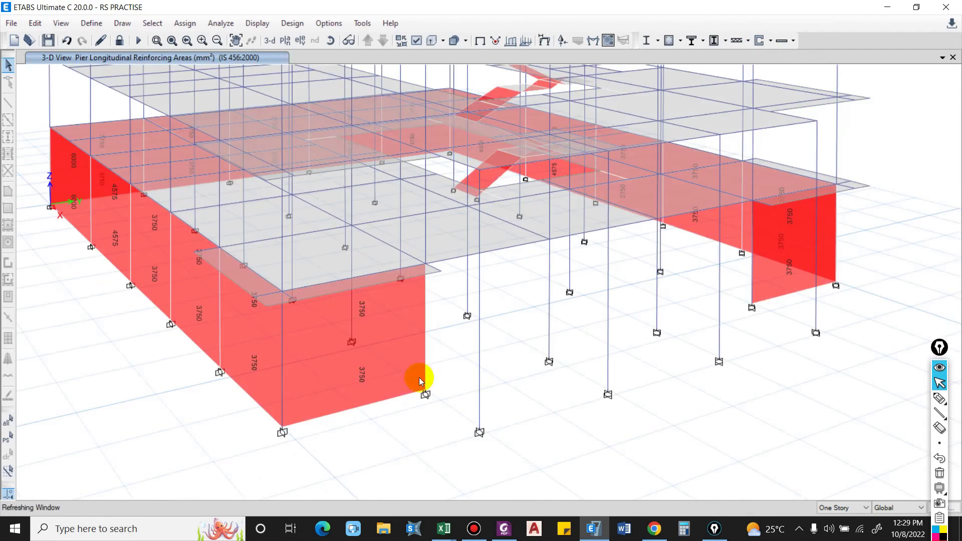
pyautogui.scroll(2, 510, 331)
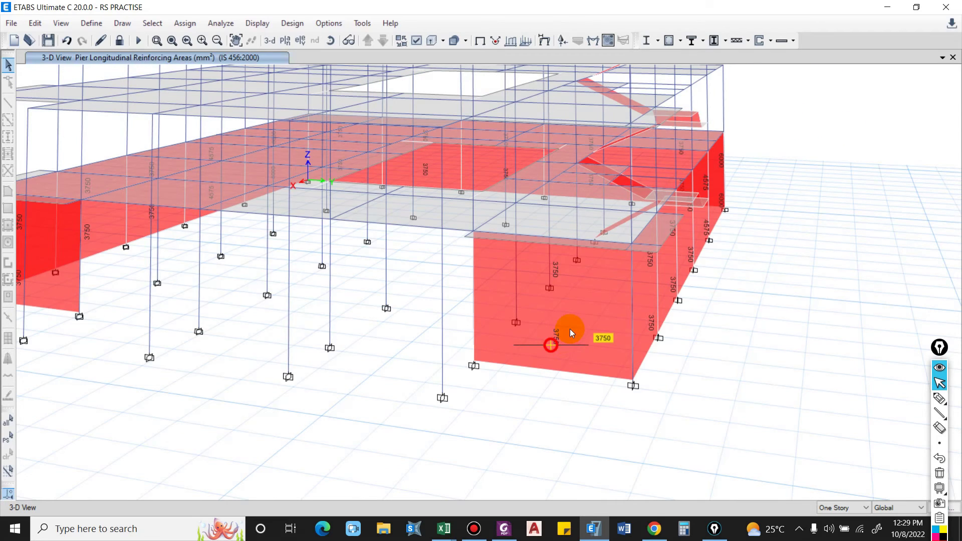
# Step: Open the shear wall design details of the front basement wall pier and read its geometry, flexural, shear and boundary checks
pyautogui.rightClick(569, 329)
pyautogui.click(707, 24)
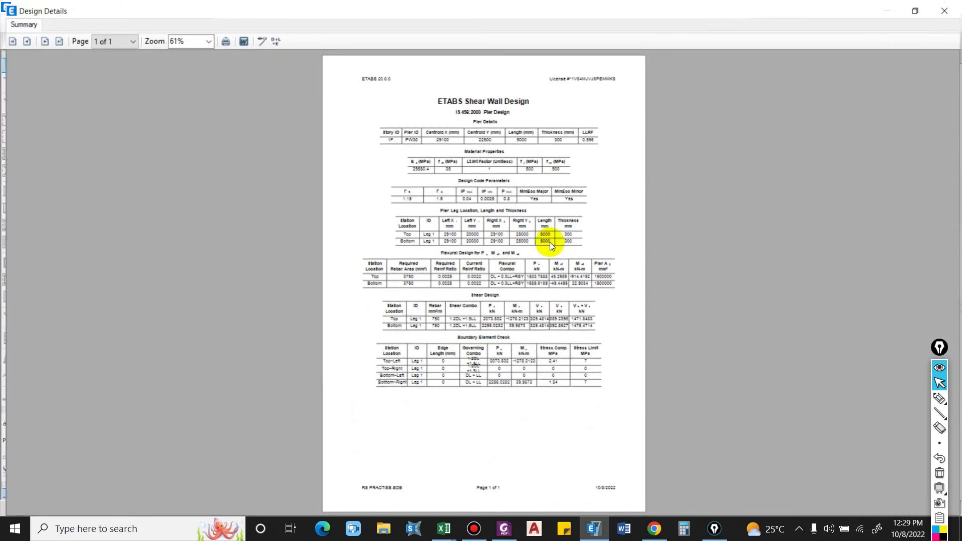
pyautogui.keyDown('ctrl'); pyautogui.scroll(1, 519, 347); pyautogui.keyUp('ctrl')
pyautogui.scroll(-3, 519, 347)
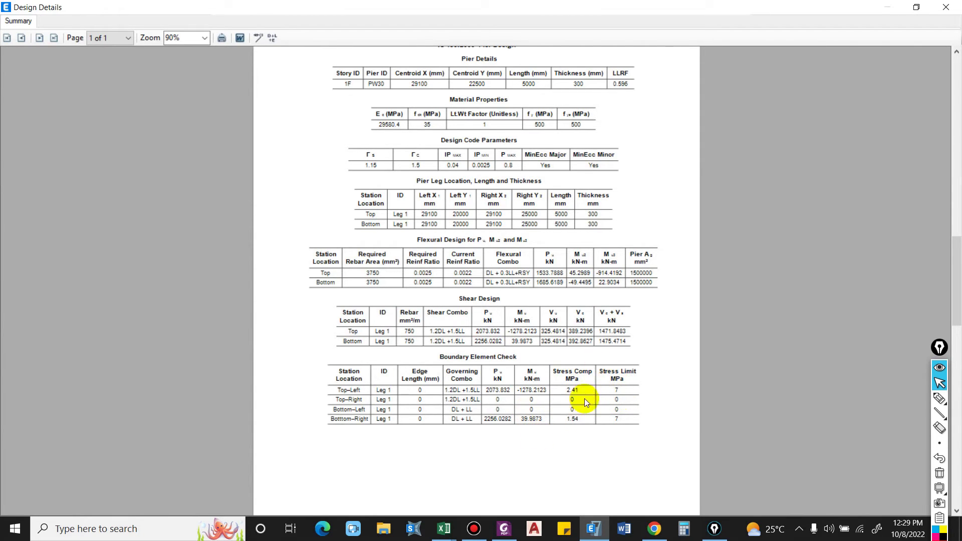
pyautogui.scroll(1, 614, 398)
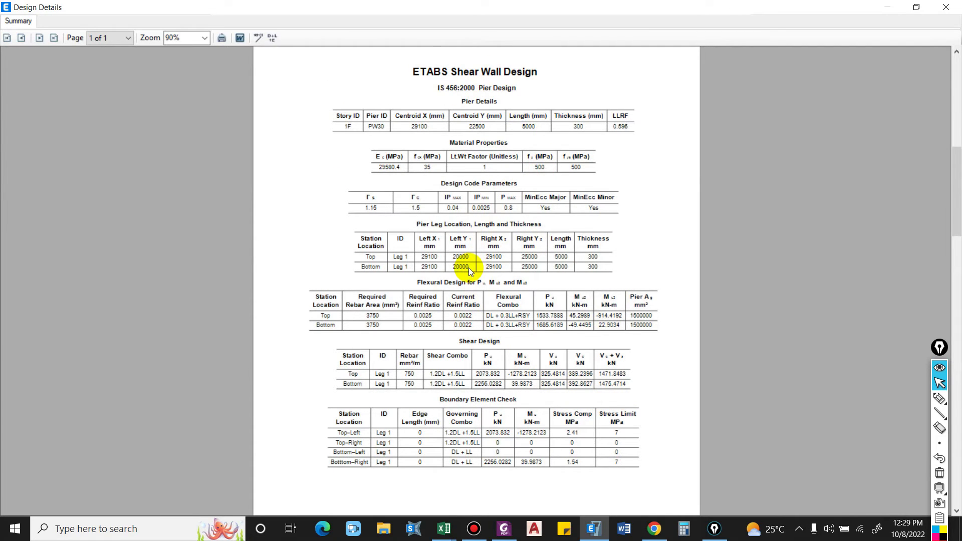
pyautogui.keyDown('ctrl'); pyautogui.scroll(1, 468, 268); pyautogui.keyUp('ctrl')
pyautogui.scroll(1, 470, 188)
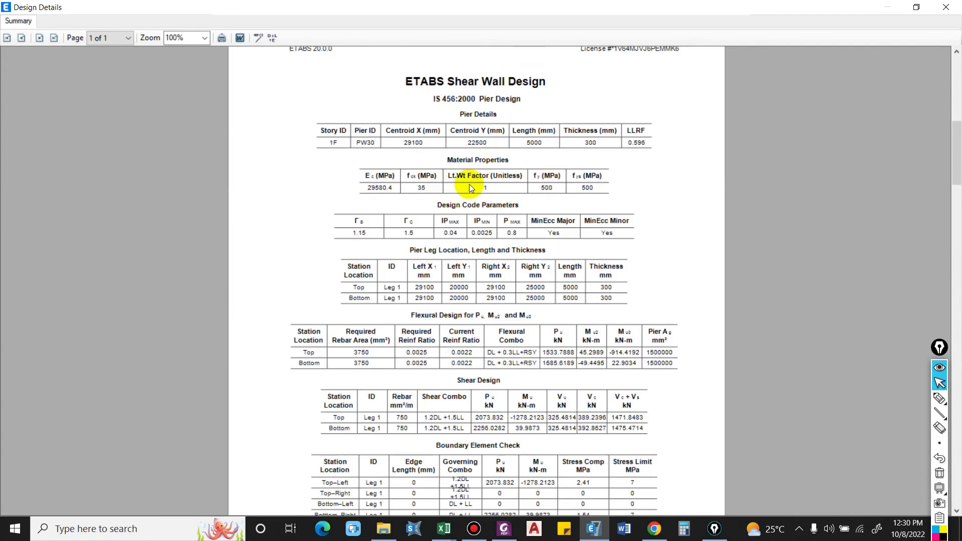
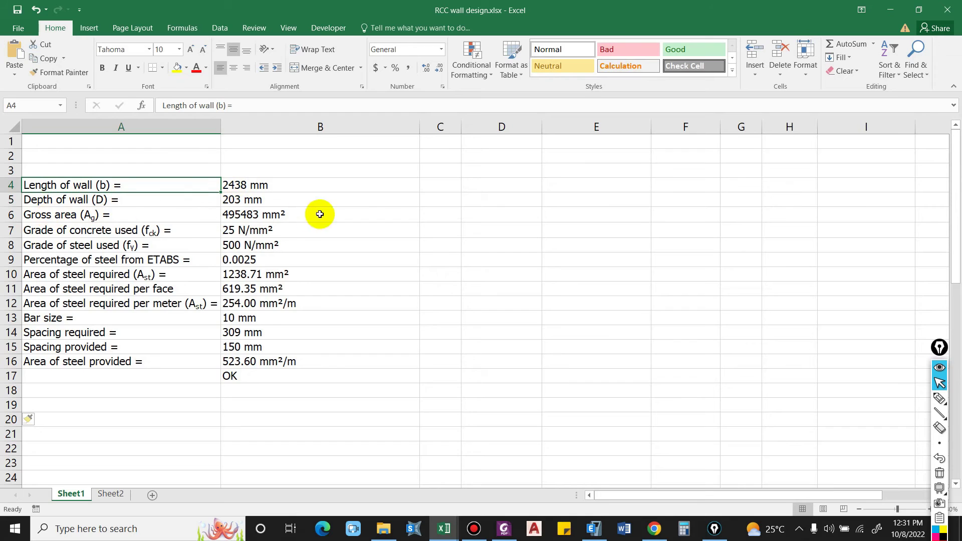
# Step: Switch to the RCC wall design workbook in Excel and examine the wall inputs and the gross area and required steel area formulas
pyautogui.click(256, 201)
pyautogui.click(253, 214)
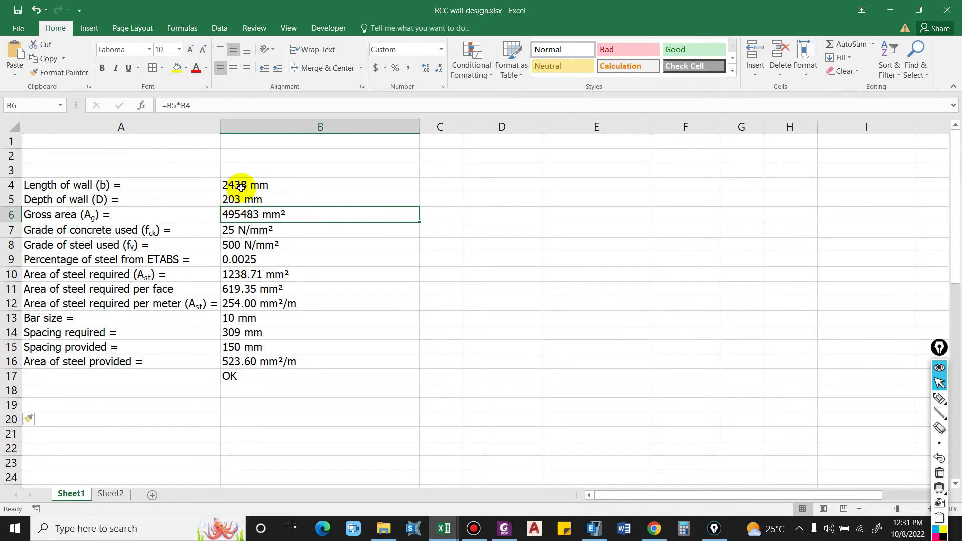
pyautogui.click(118, 231)
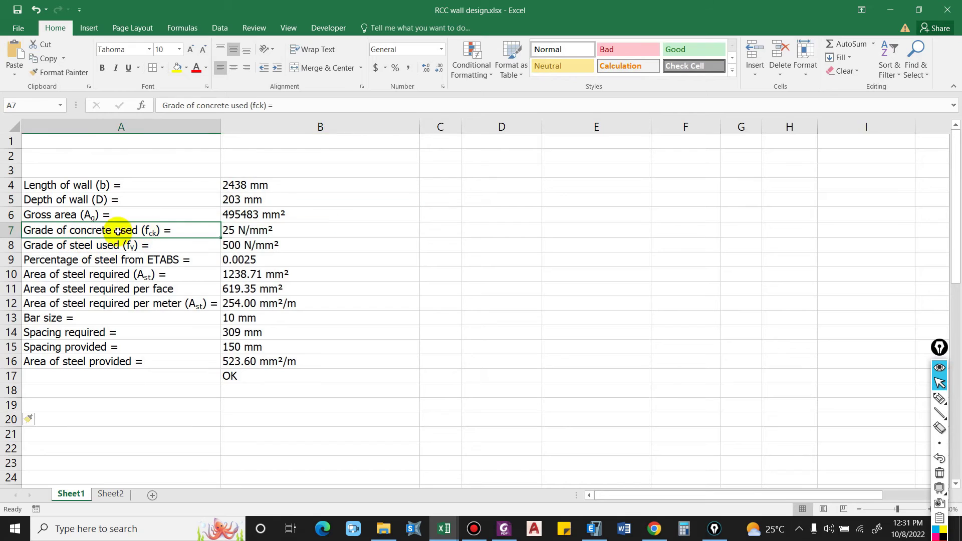
pyautogui.click(153, 247)
pyautogui.click(120, 259)
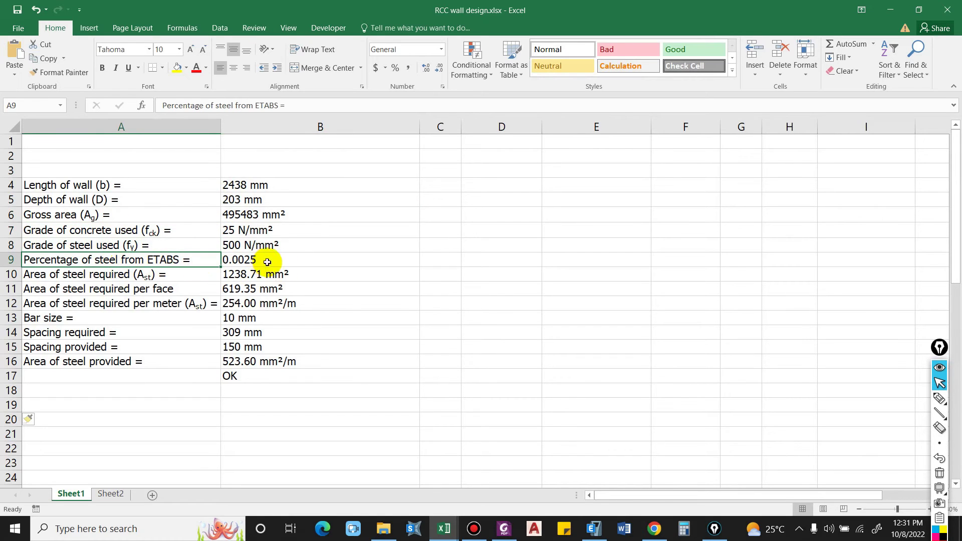
pyautogui.click(140, 274)
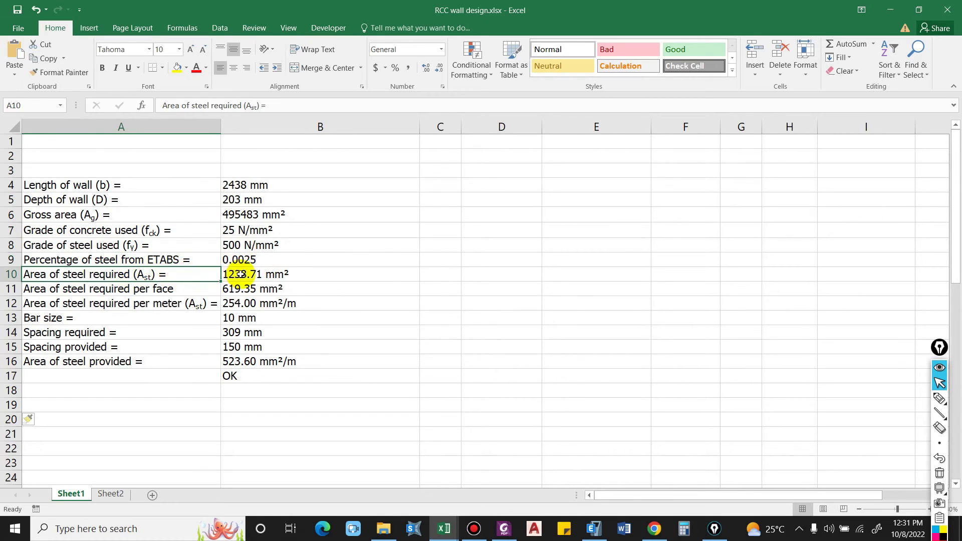
pyautogui.click(240, 274)
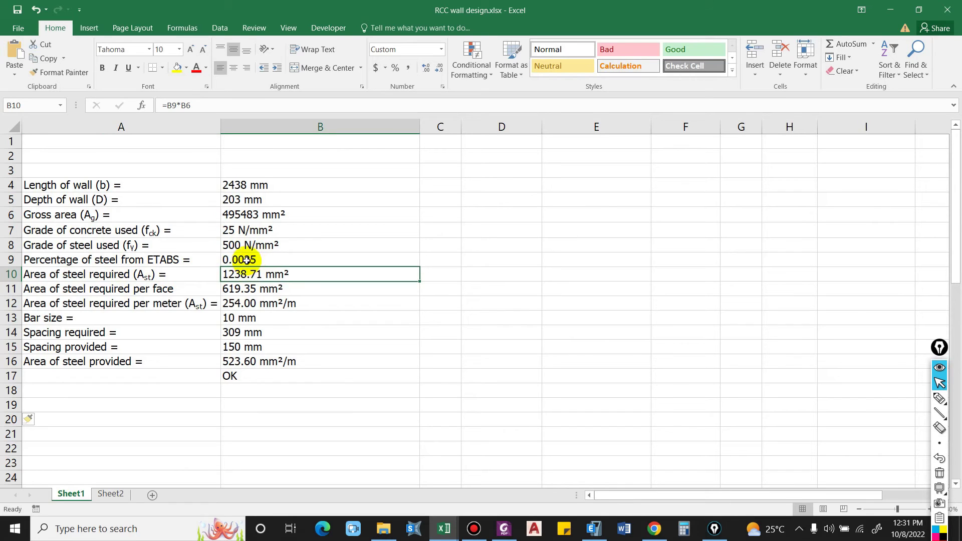
pyautogui.click(214, 106)
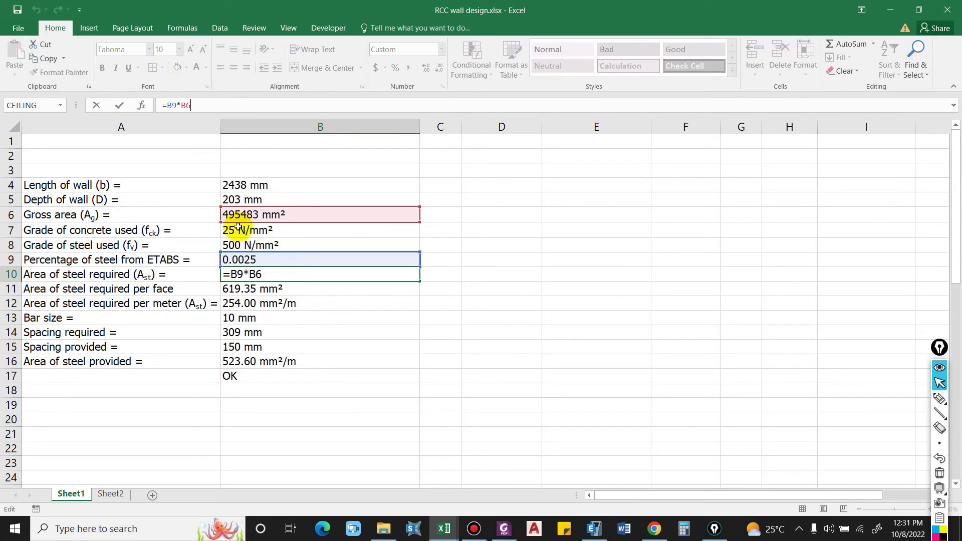
pyautogui.hotkey('ctrl', 'Return')
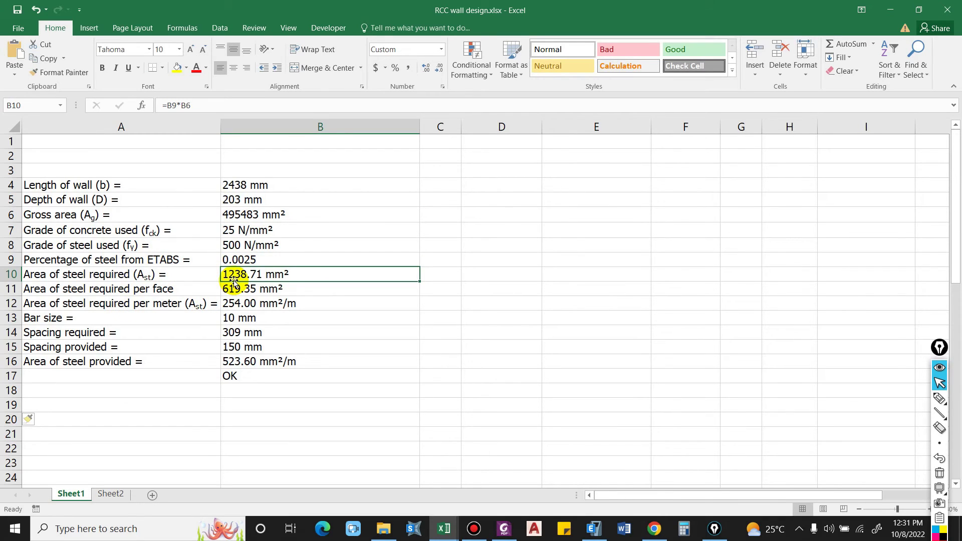
# Step: Examine how the sheet calculates the required steel area per face and per meter, and check the bar size row
pyautogui.click(135, 289)
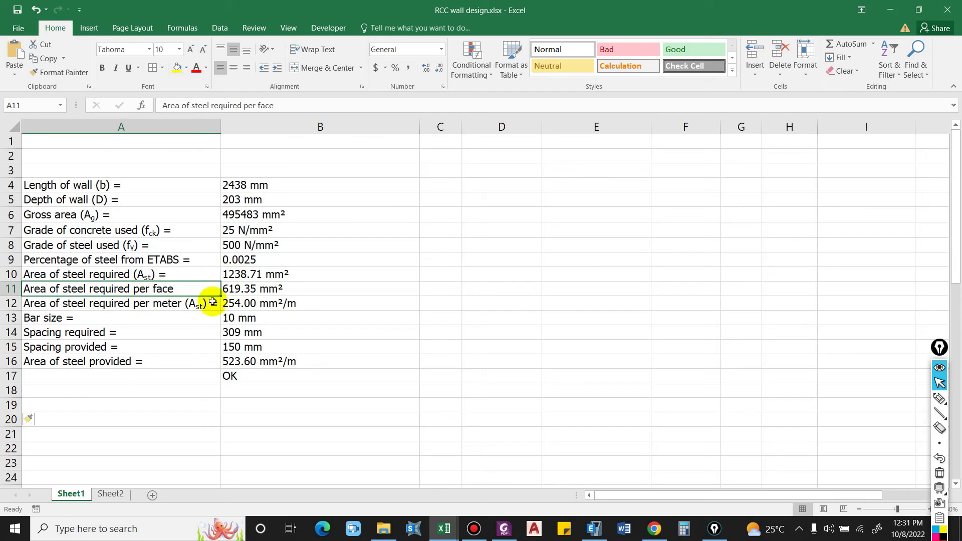
pyautogui.click(248, 290)
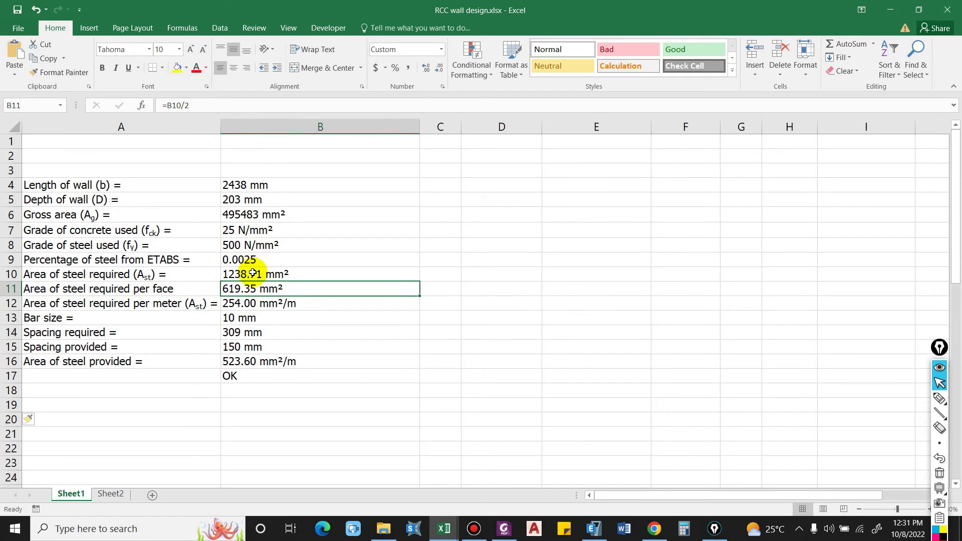
pyautogui.click(95, 306)
pyautogui.click(263, 302)
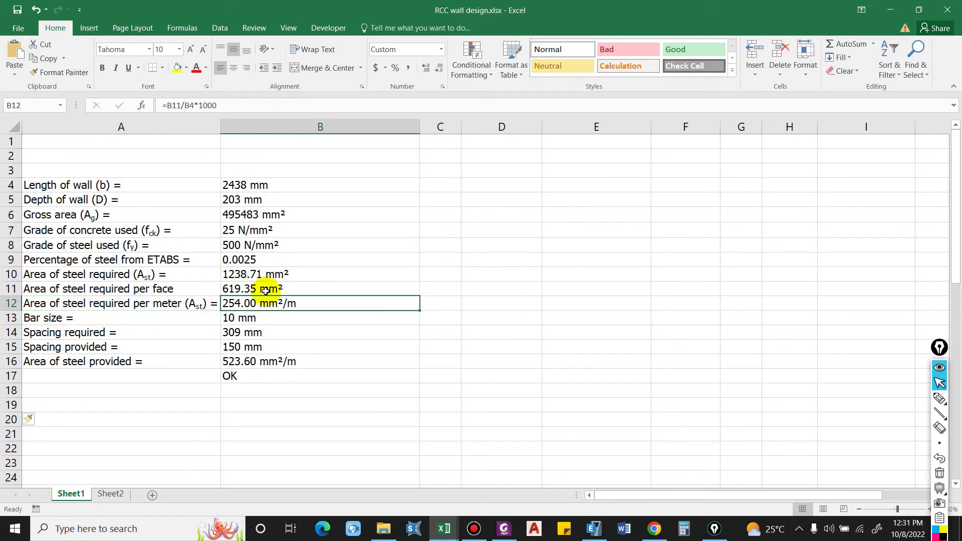
pyautogui.click(266, 291)
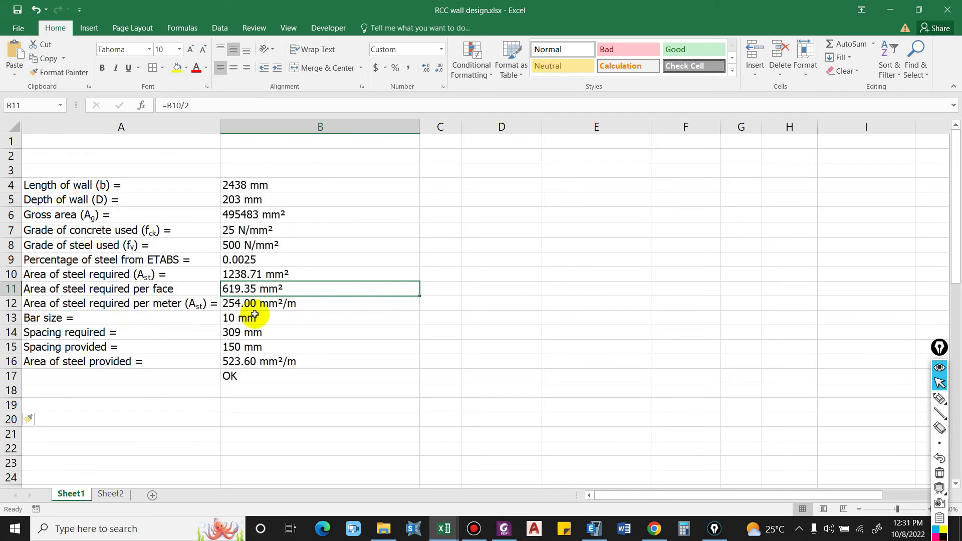
pyautogui.click(290, 306)
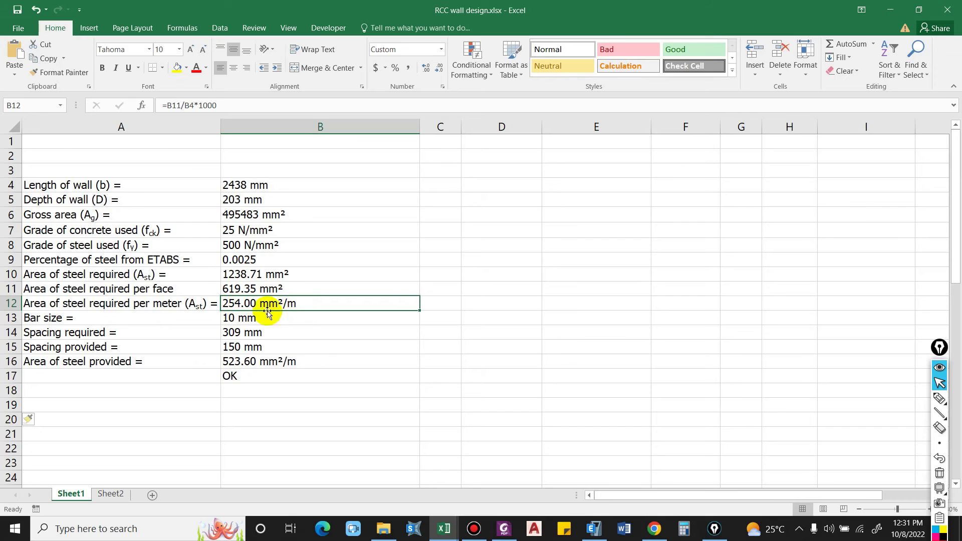
pyautogui.click(128, 319)
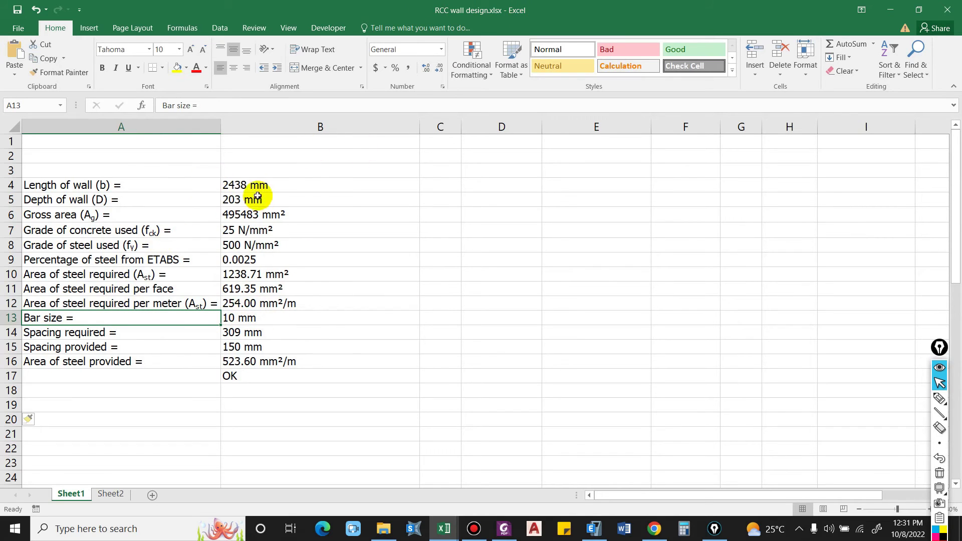
# Step: Check the pier dimensions in the ETABS report and set the Excel sheet's wall length to 5000 mm and depth to 300 mm
pyautogui.click(256, 190)
pyautogui.click(594, 529)
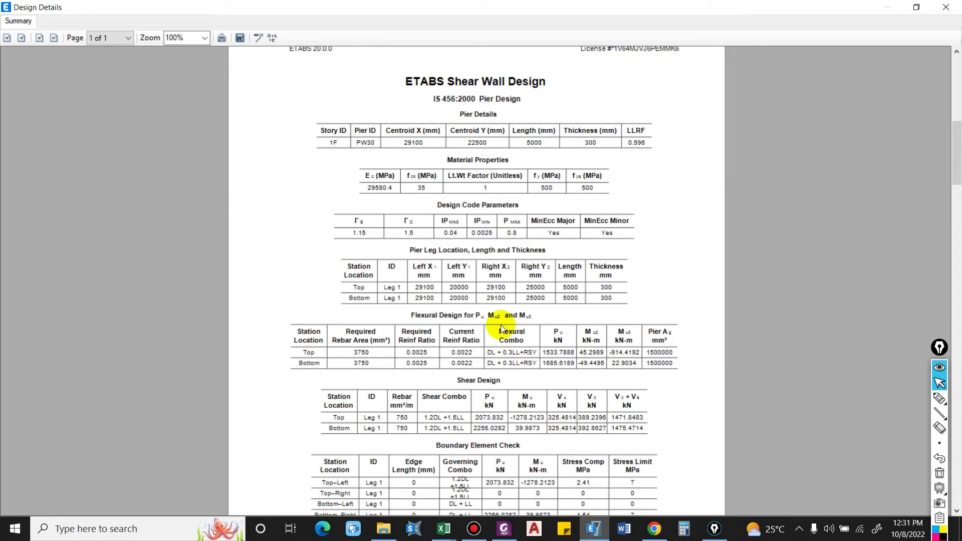
pyautogui.scroll(-1, 551, 251)
pyautogui.scroll(1, 576, 227)
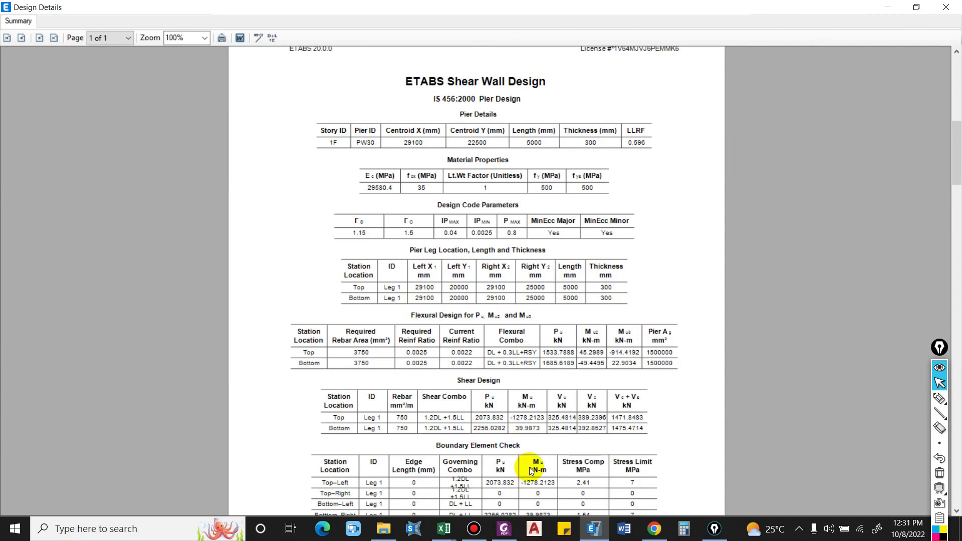
pyautogui.click(444, 529)
pyautogui.write('5000')
pyautogui.press('Return')
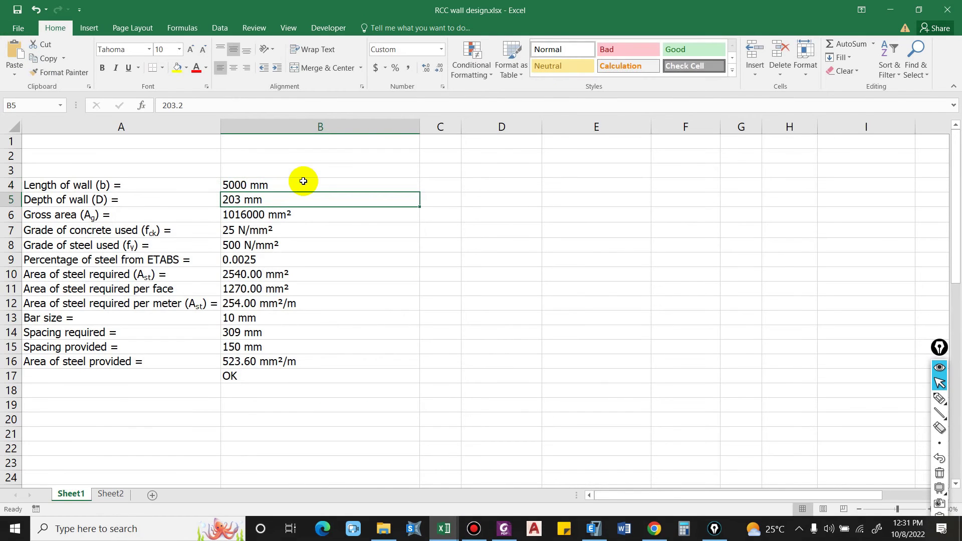
pyautogui.write('300')
pyautogui.press('Return')
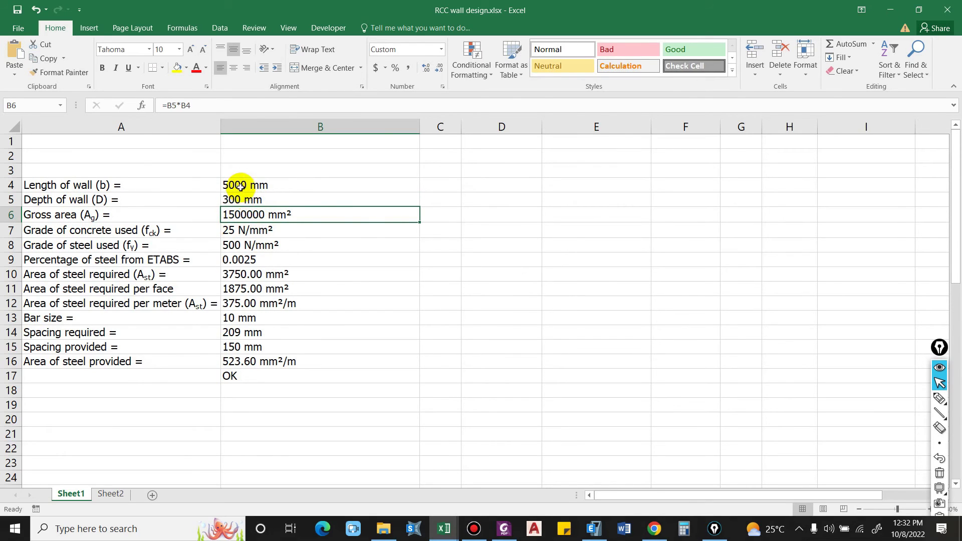
# Step: Set the grade of concrete in the wall design sheet to 35 N/mm²
pyautogui.click(167, 230)
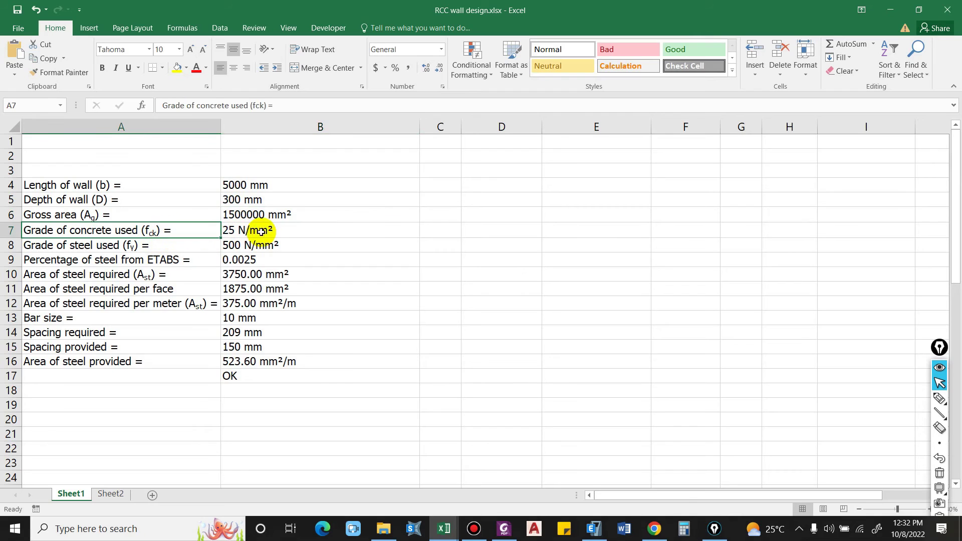
pyautogui.click(267, 230)
pyautogui.write('35')
pyautogui.press('Return')
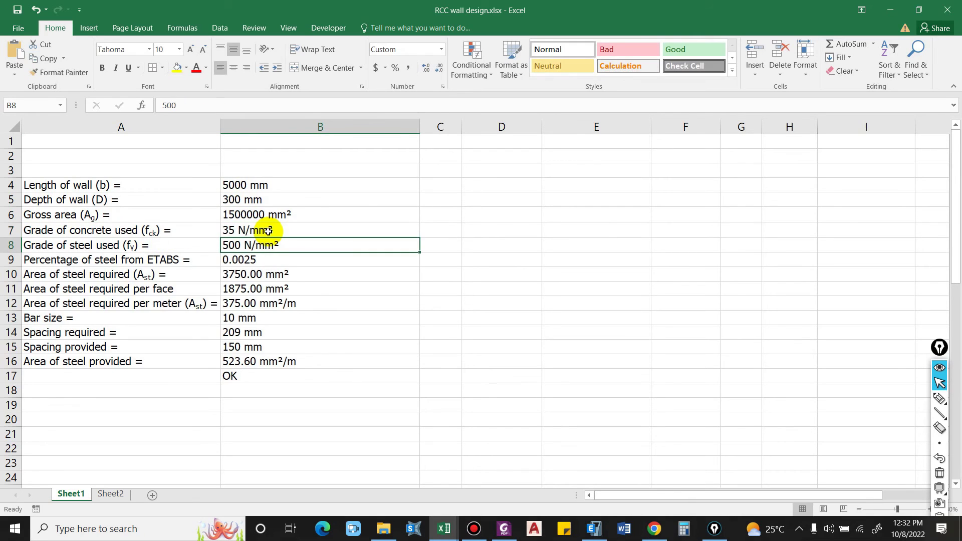
# Step: Compare the sheet's steel ratio and required area with the ETABS pier report, and review the per-face and per-meter formulas in Excel
pyautogui.press('Down')
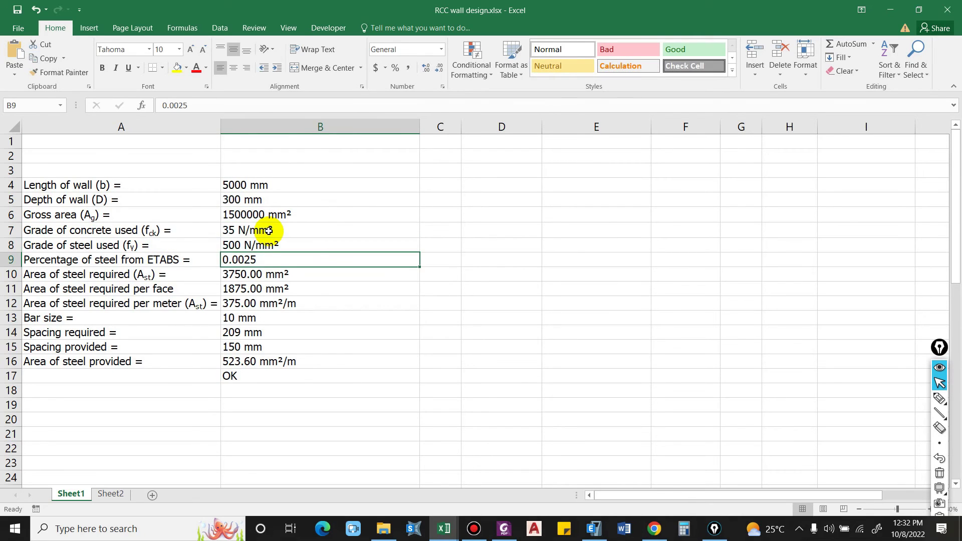
pyautogui.click(593, 528)
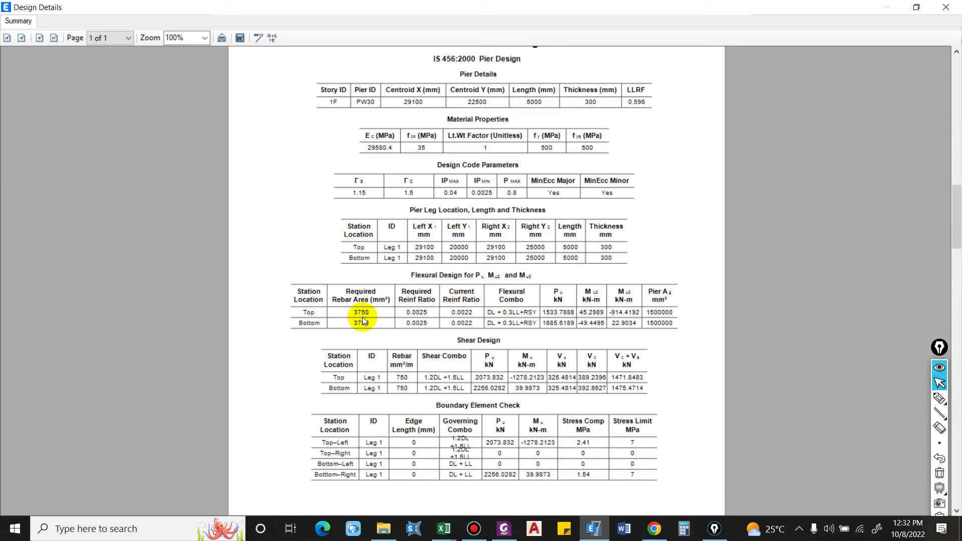
pyautogui.click(444, 529)
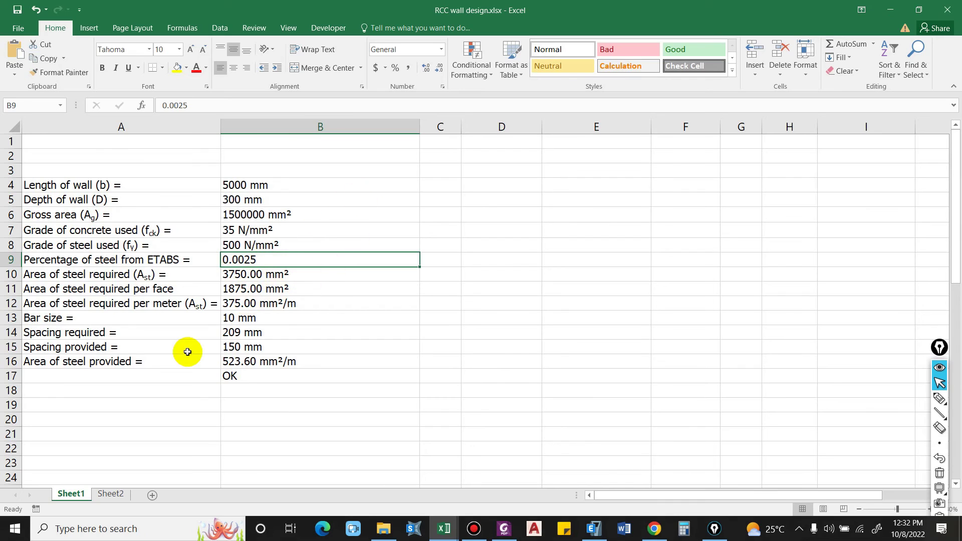
pyautogui.click(162, 290)
pyautogui.click(271, 289)
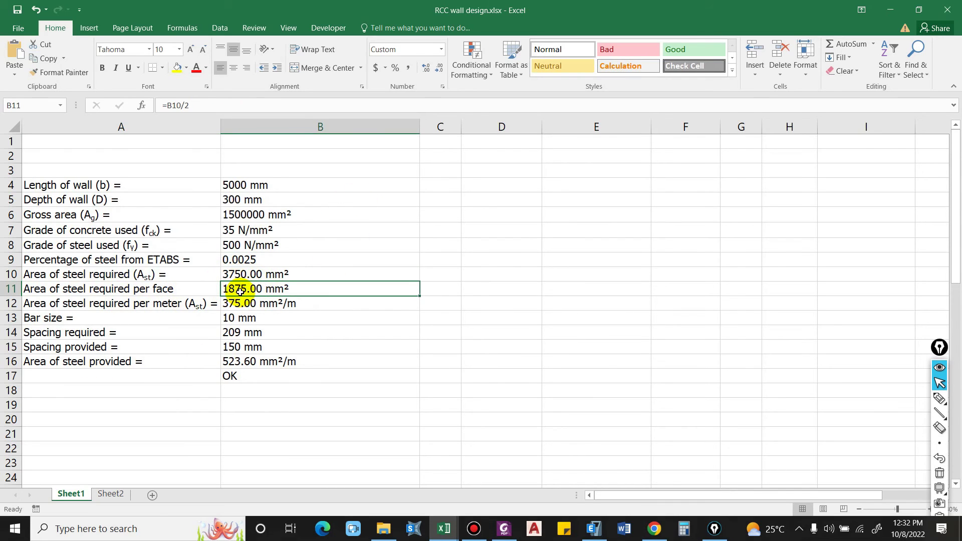
pyautogui.click(153, 306)
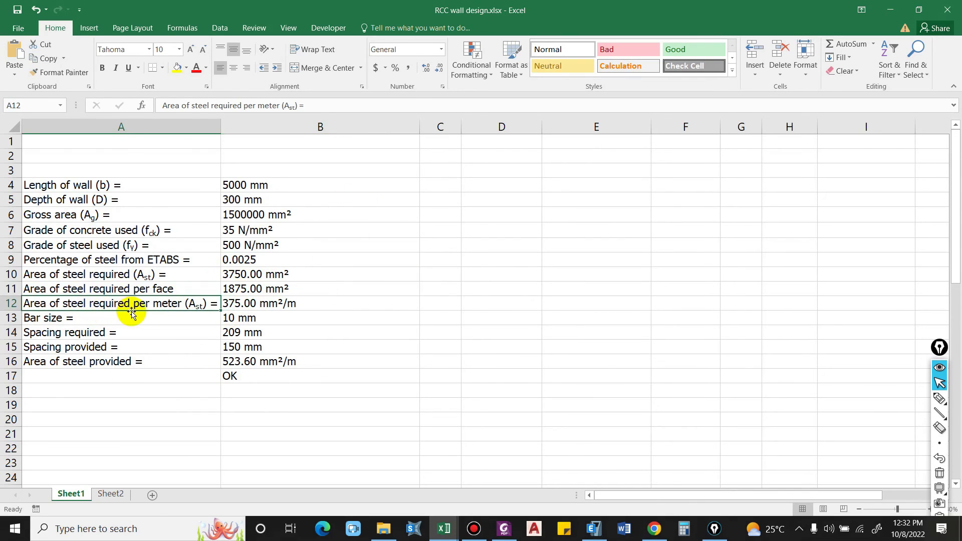
pyautogui.click(235, 302)
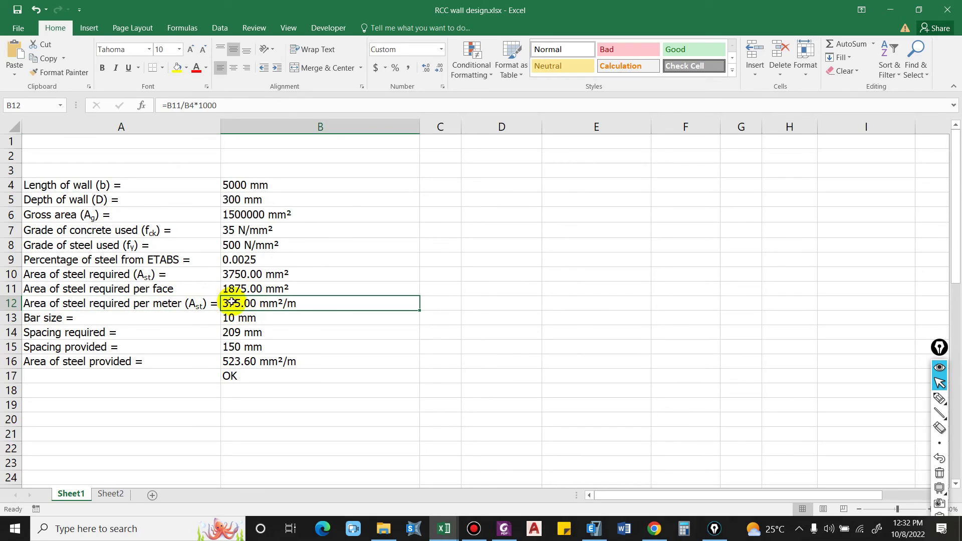
pyautogui.click(217, 106)
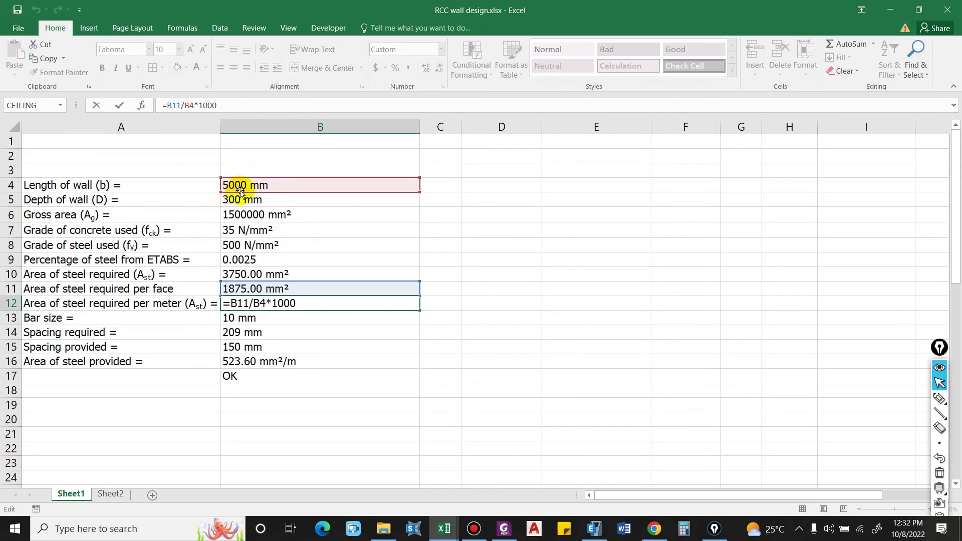
pyautogui.press('Escape')
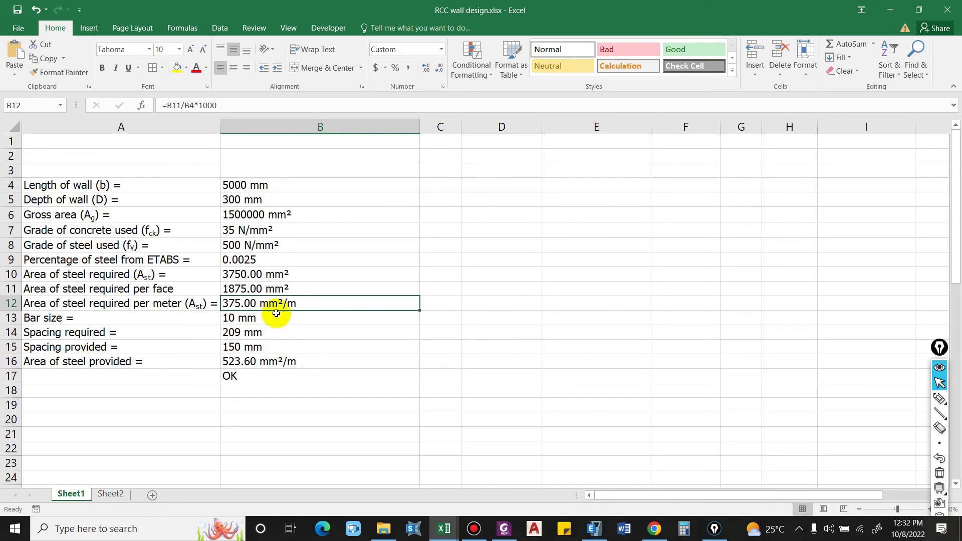
# Step: Try a bar size of 20 mm in the wall design sheet to see its effect on the required spacing
pyautogui.click(77, 330)
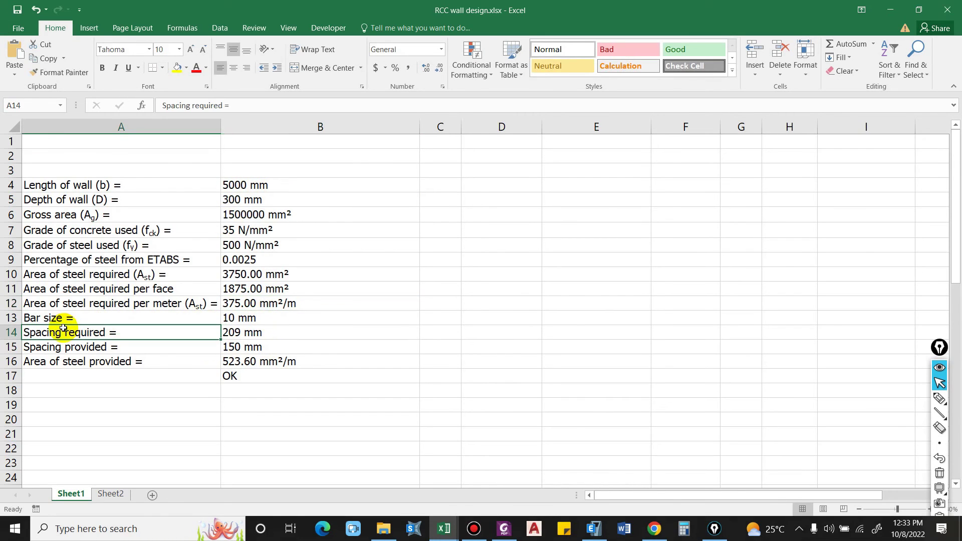
pyautogui.click(244, 318)
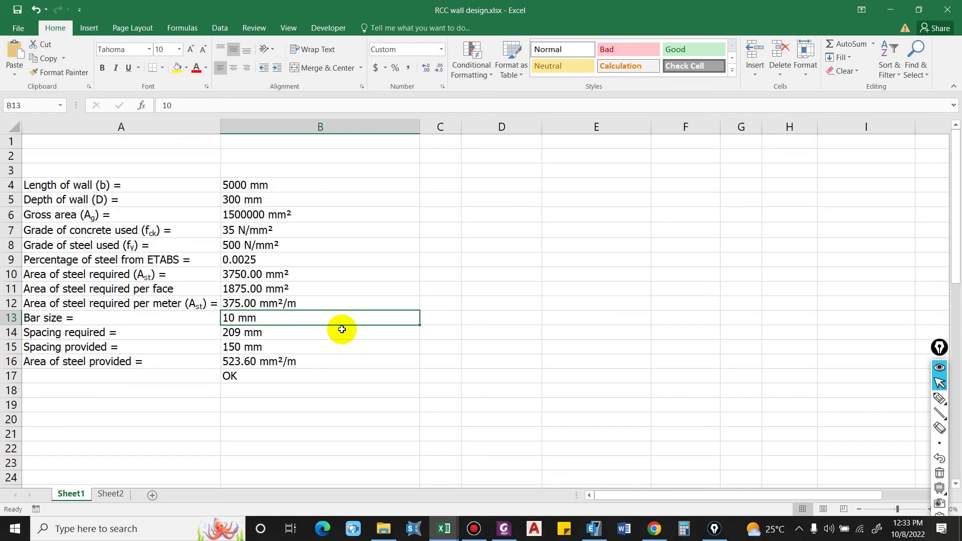
pyautogui.write('1')
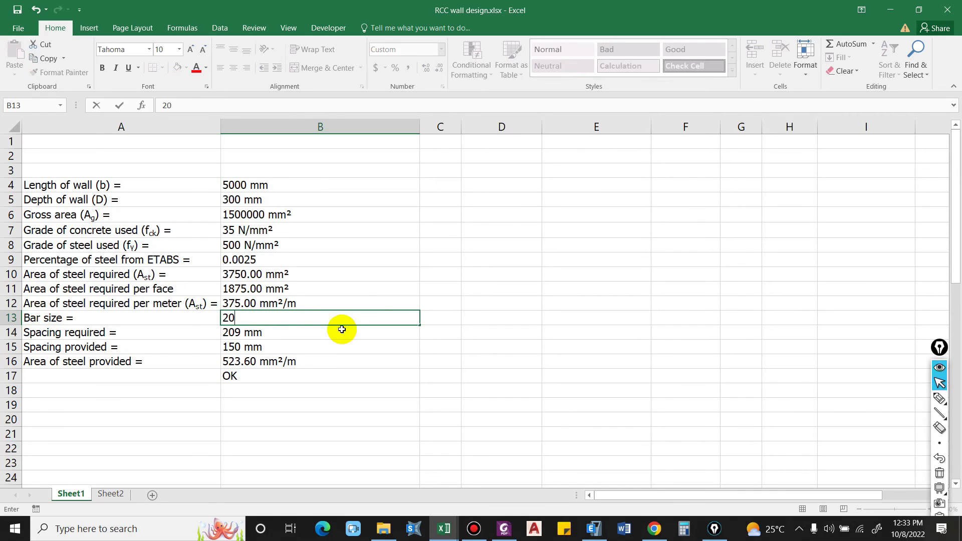
pyautogui.press('Return')
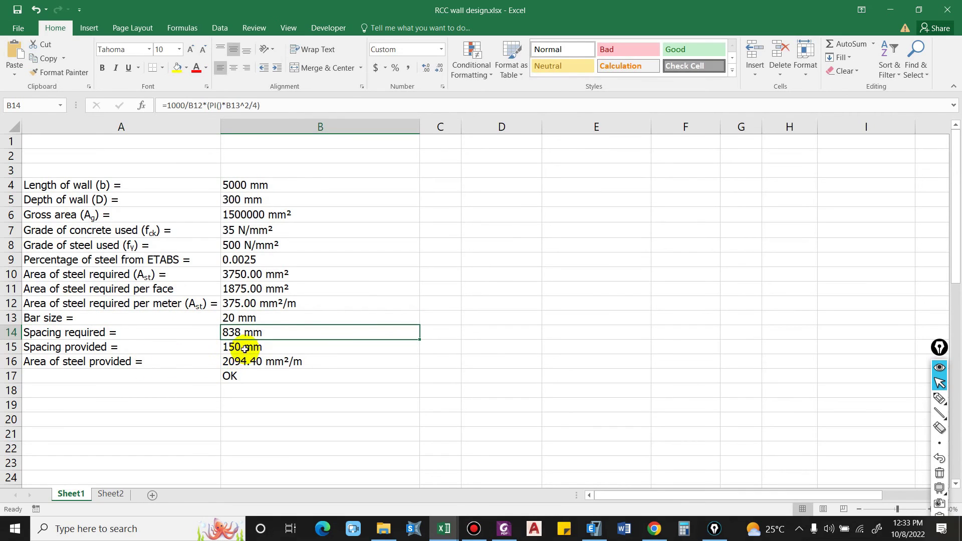
# Step: Set the bar size in the wall design sheet to 12 mm and check the spacing and area of steel provided
pyautogui.click(257, 316)
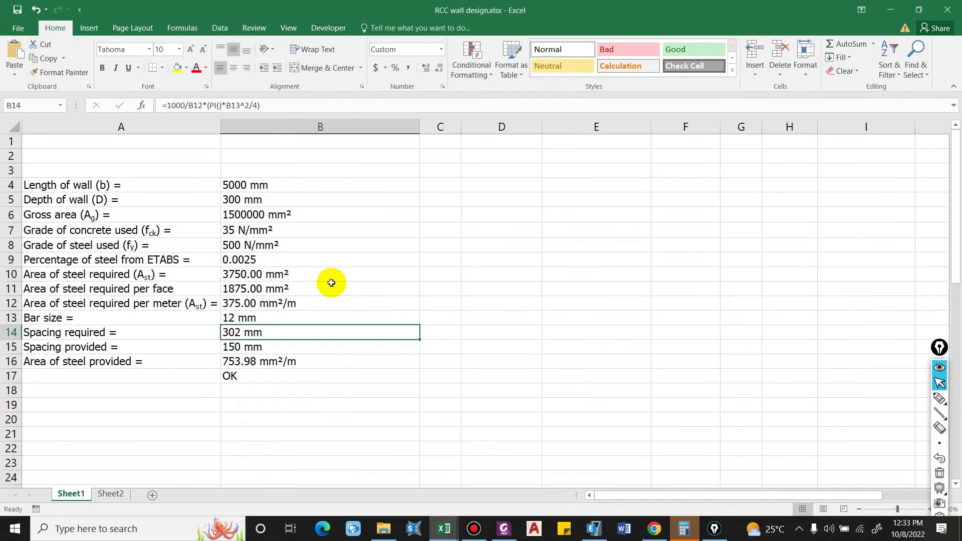
pyautogui.press('Down')
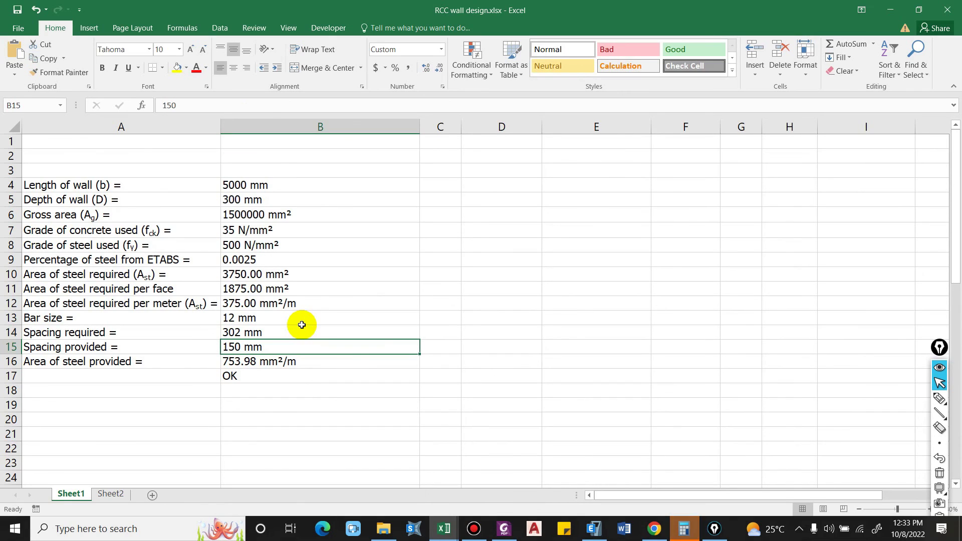
pyautogui.click(139, 365)
pyautogui.click(262, 363)
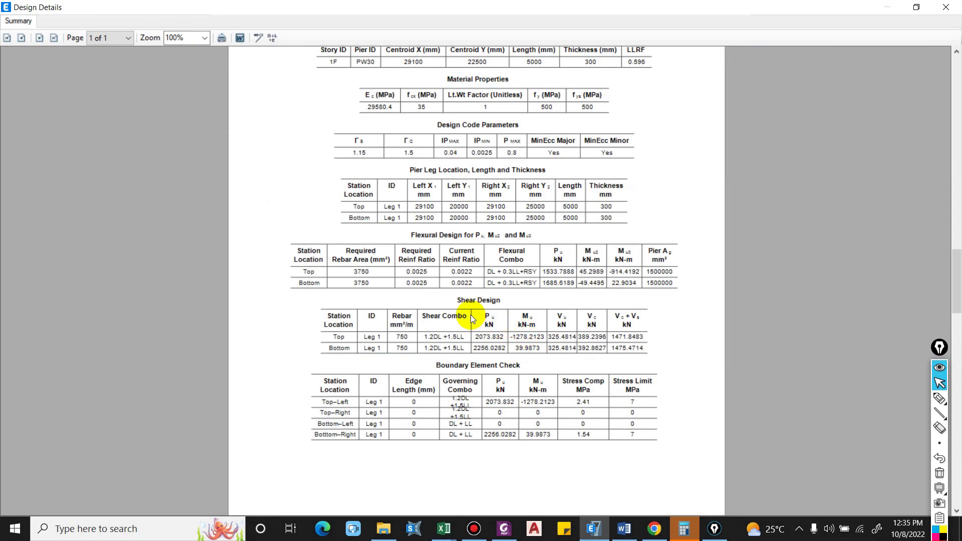
# Step: Examine the shear design rebar and flexural design tables in the ETABS pier report against the Excel sheet's provided steel area
pyautogui.keyDown('ctrl'); pyautogui.scroll(1, 471, 317); pyautogui.keyUp('ctrl')
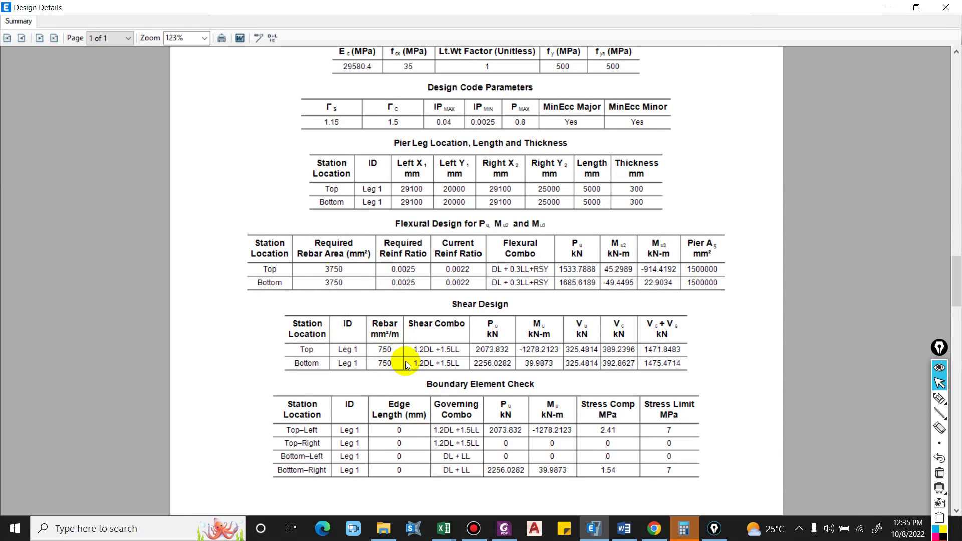
pyautogui.click(443, 529)
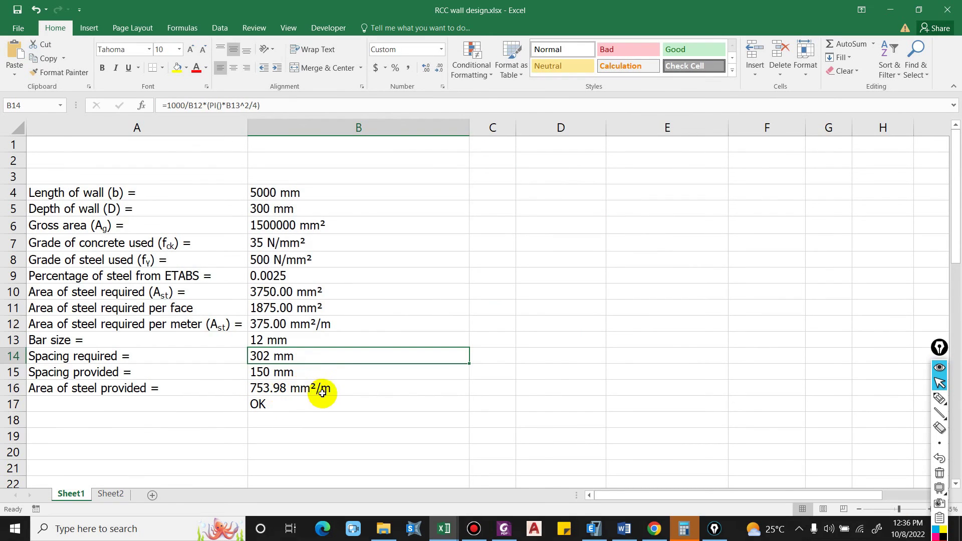
pyautogui.click(504, 528)
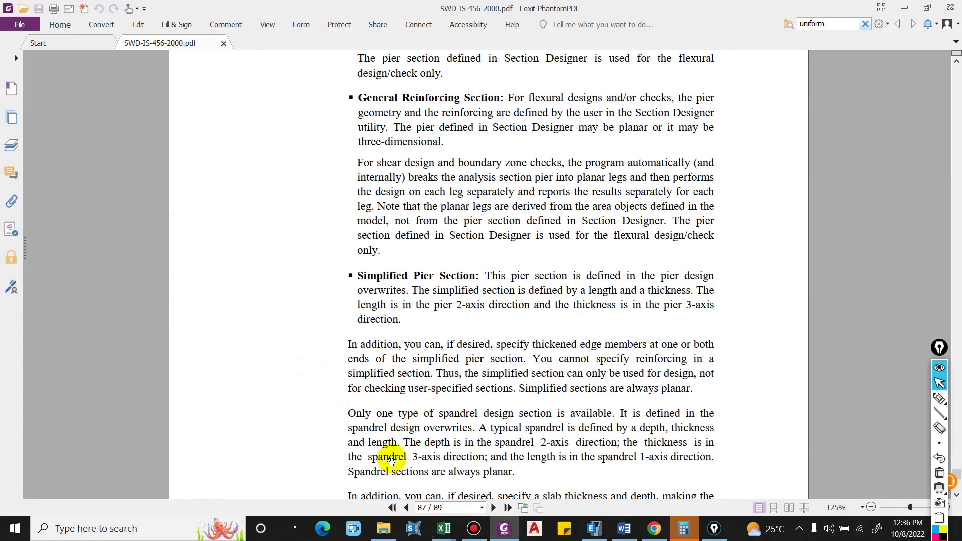
pyautogui.click(594, 528)
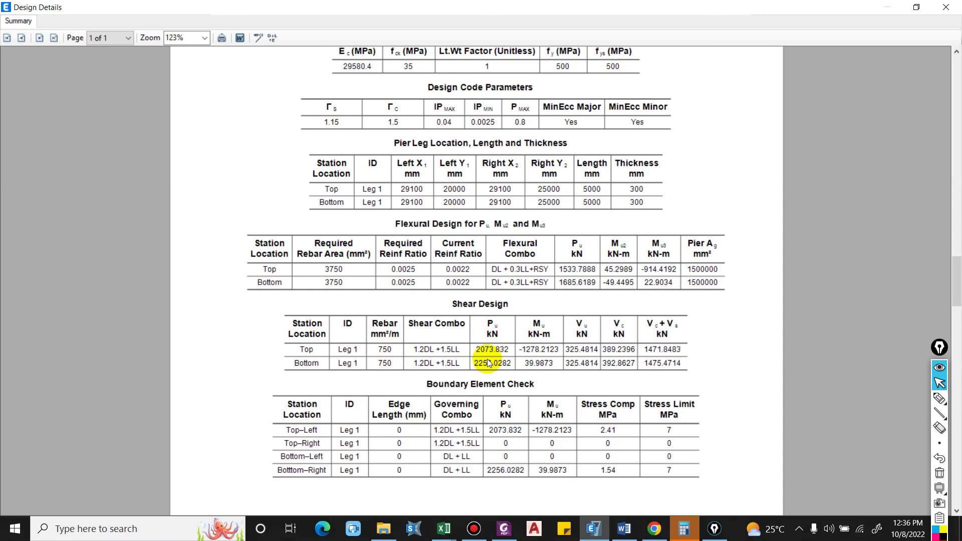
pyautogui.scroll(-1, 546, 359)
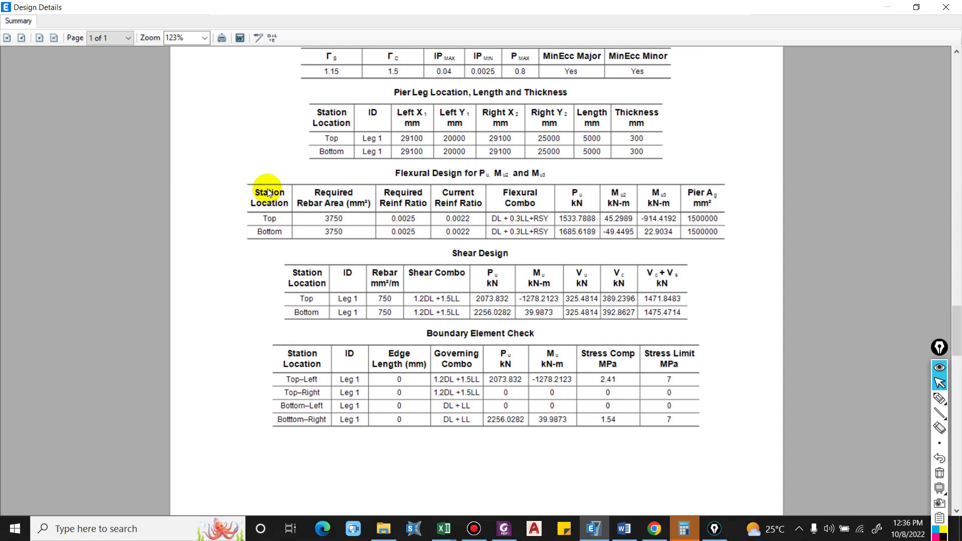
pyautogui.scroll(2, 396, 299)
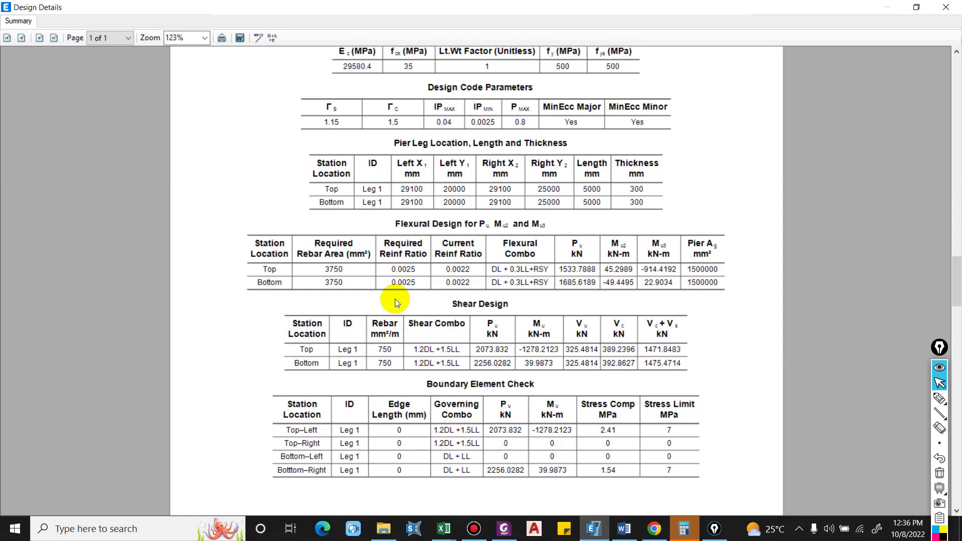